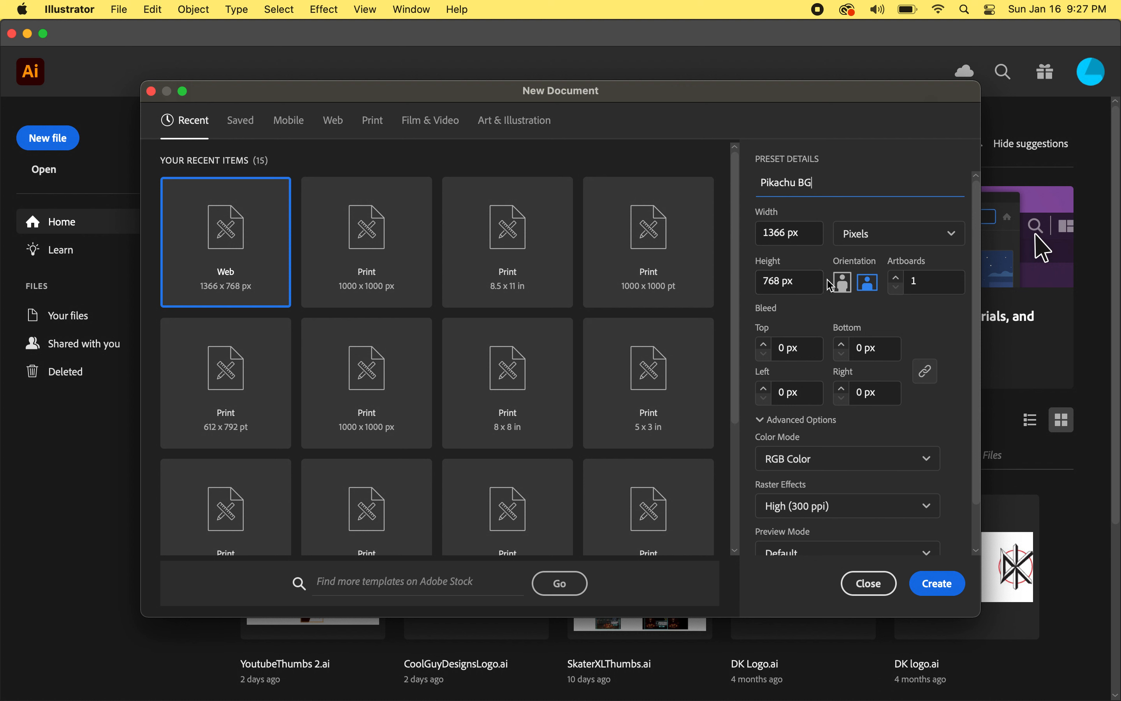
Set the new document's width to 2880 px and its height to 1800 px
click(785, 234)
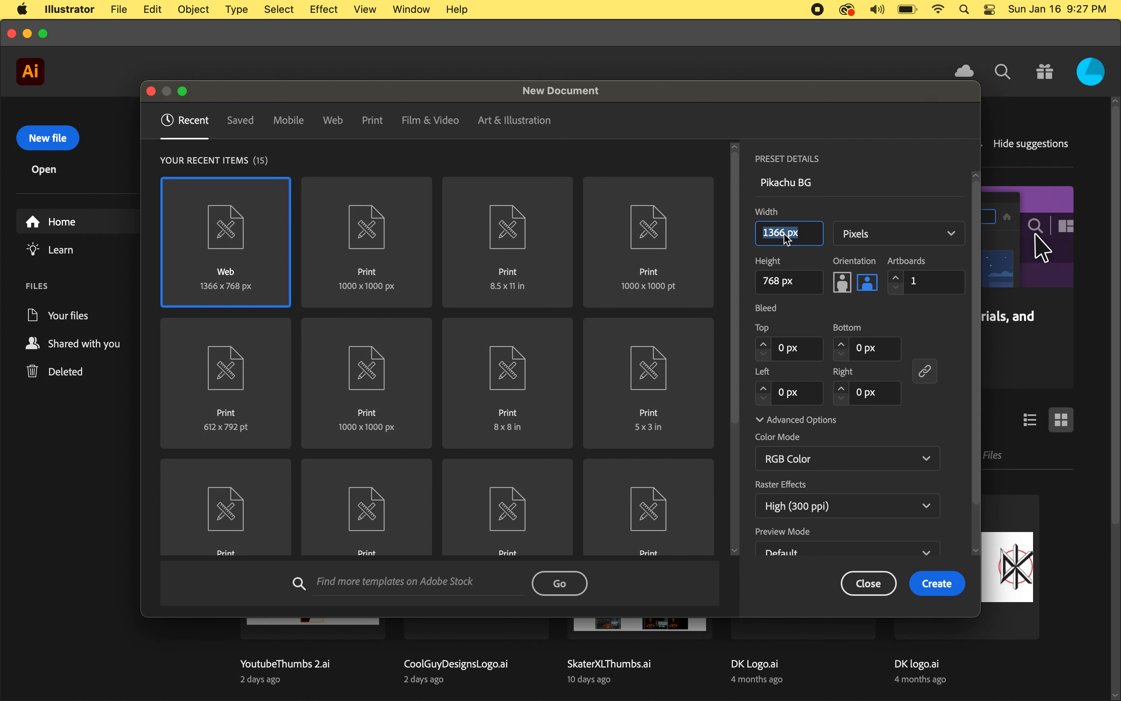
text(28)
key(Tab)
key(Tab)
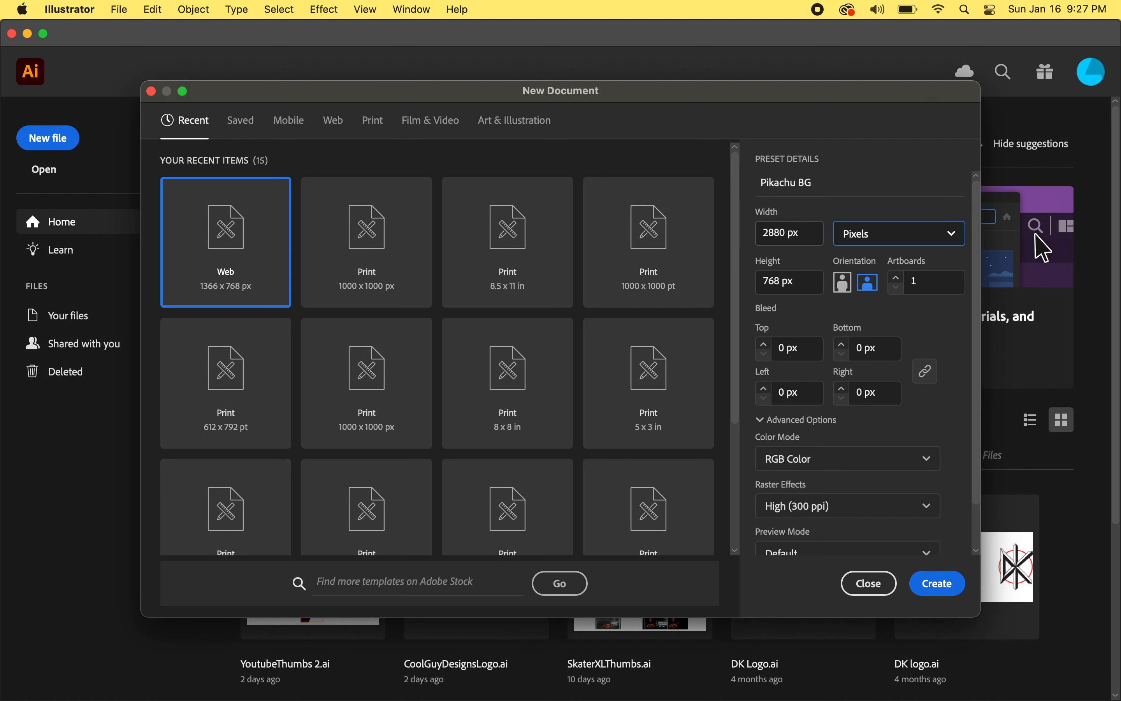
text(1800)
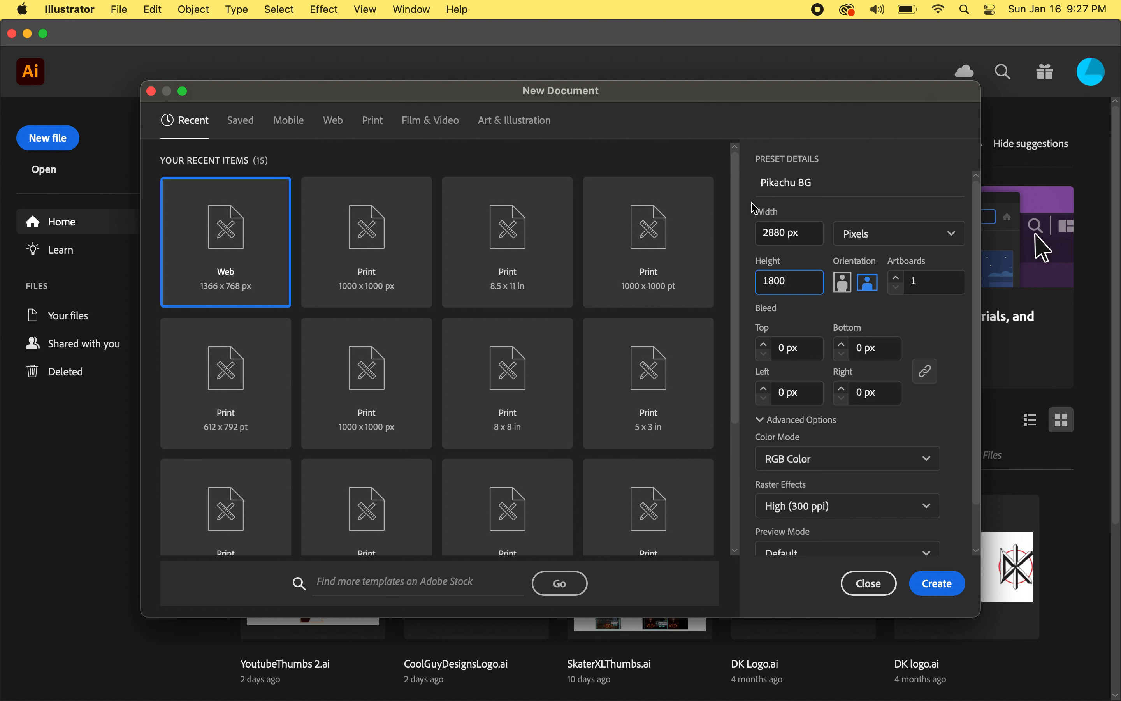
Capture a full-screen screenshot and check its pixel dimensions on the Desktop in Finder, returning to the new document settings in Illustrator
key(super+shift+3)
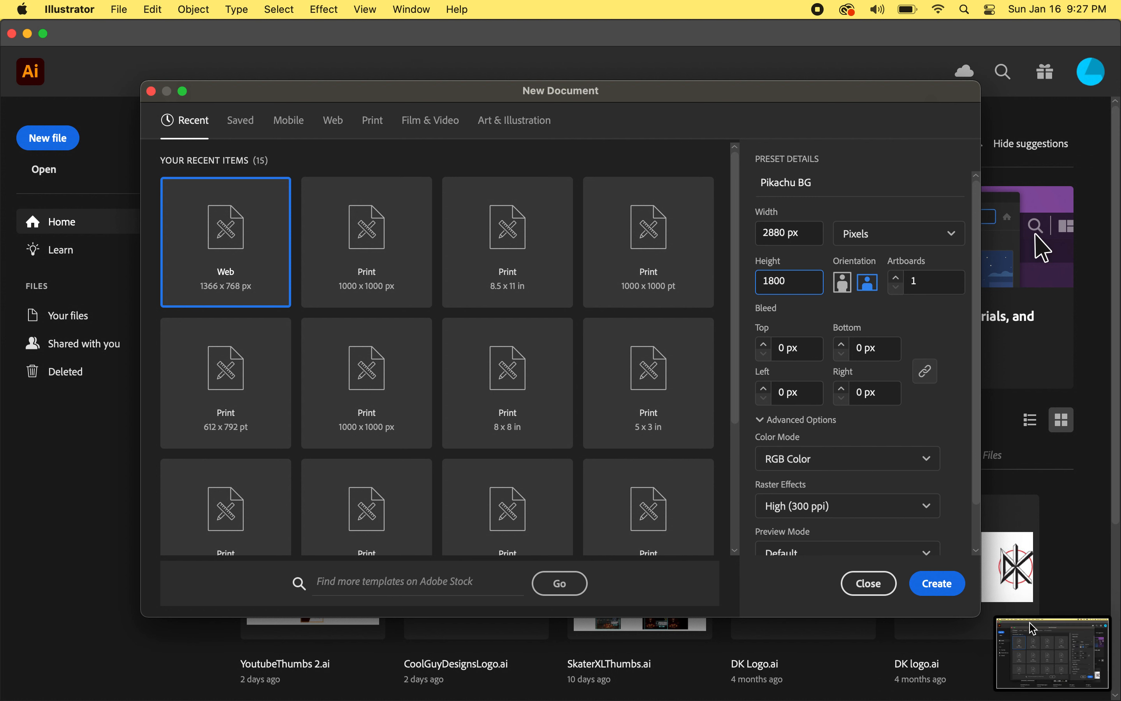
key(super+Tab)
key(super+Tab)
key(super+n)
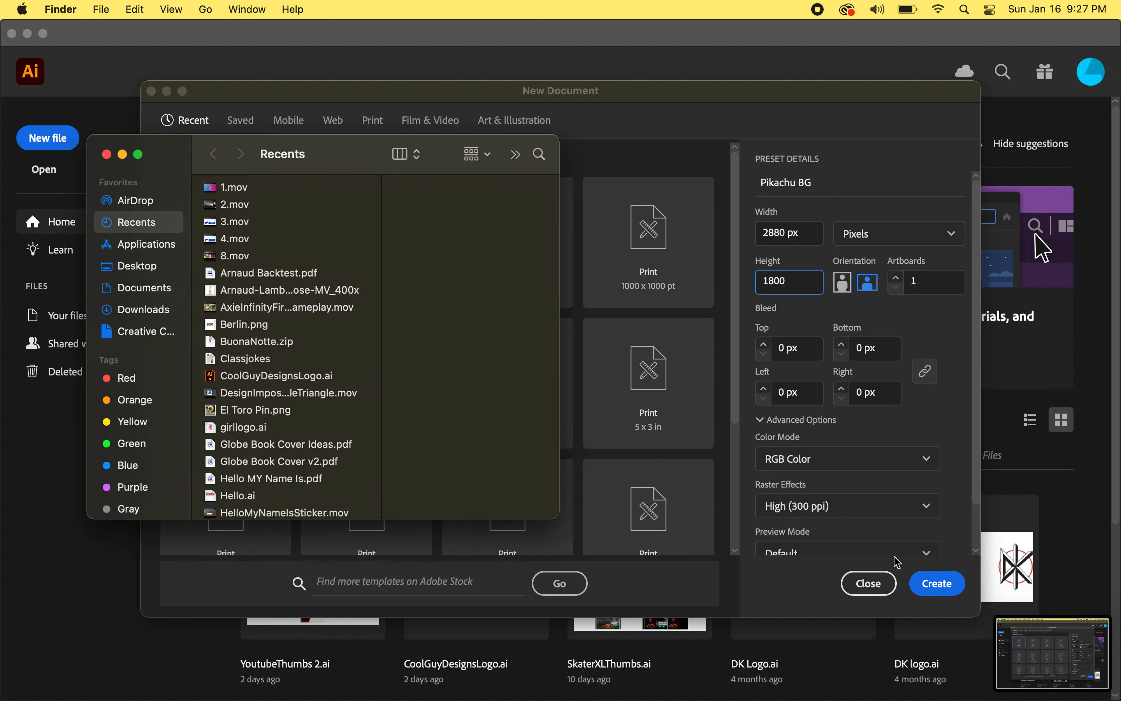
click(138, 266)
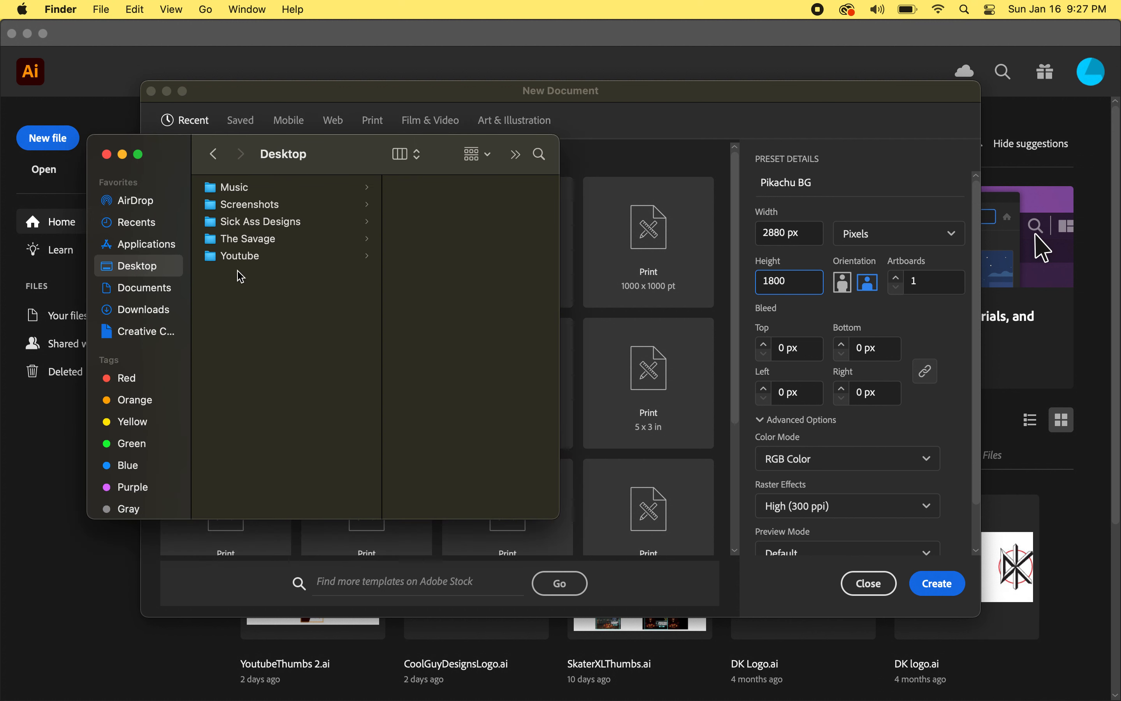
click(253, 204)
scroll(509, 431, down, 3)
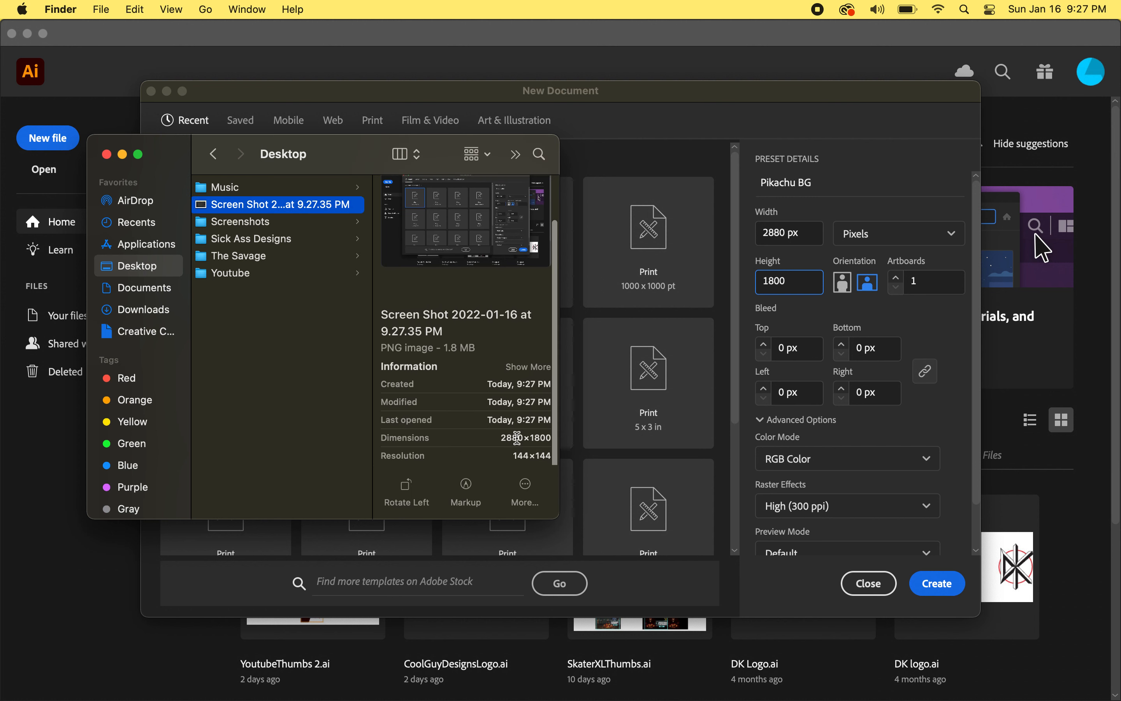
click(704, 148)
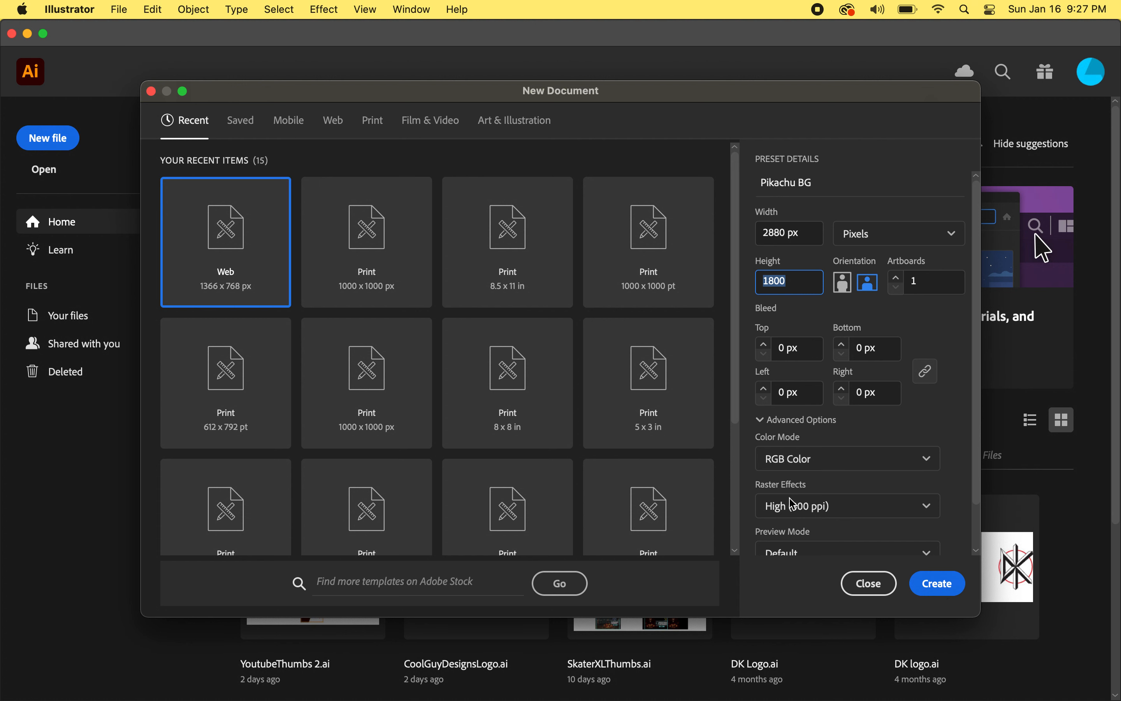
Create the document and reset the Essentials Classic workspace
click(929, 584)
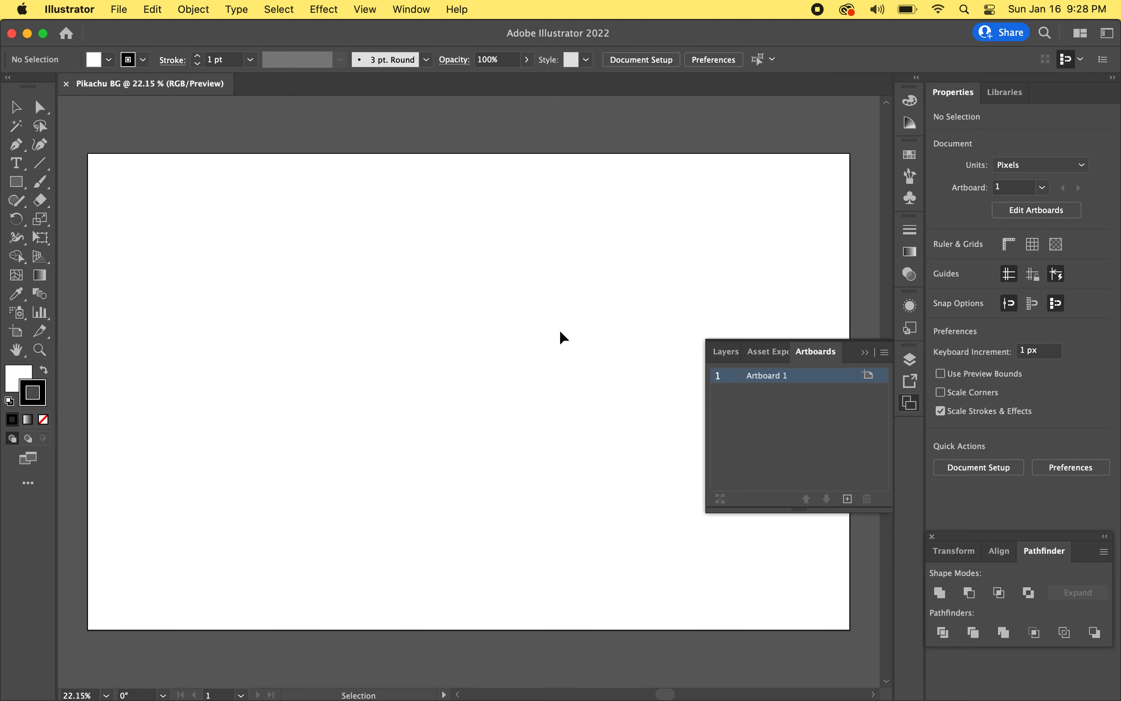
click(406, 9)
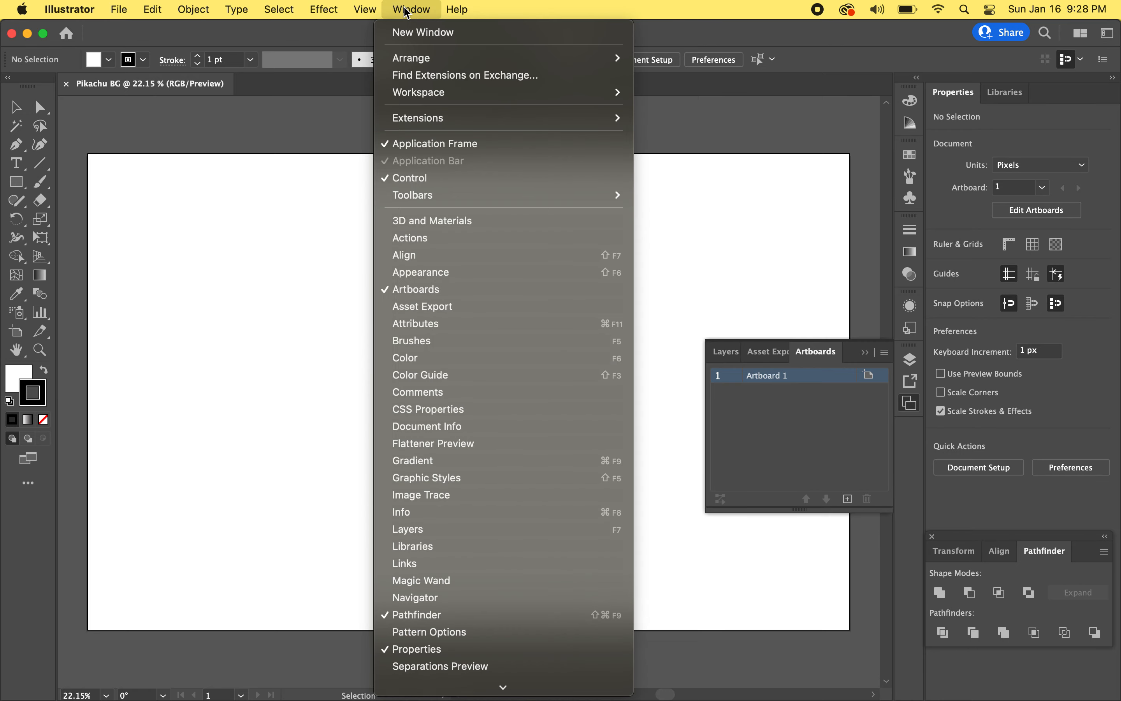
mouse_move(443, 102)
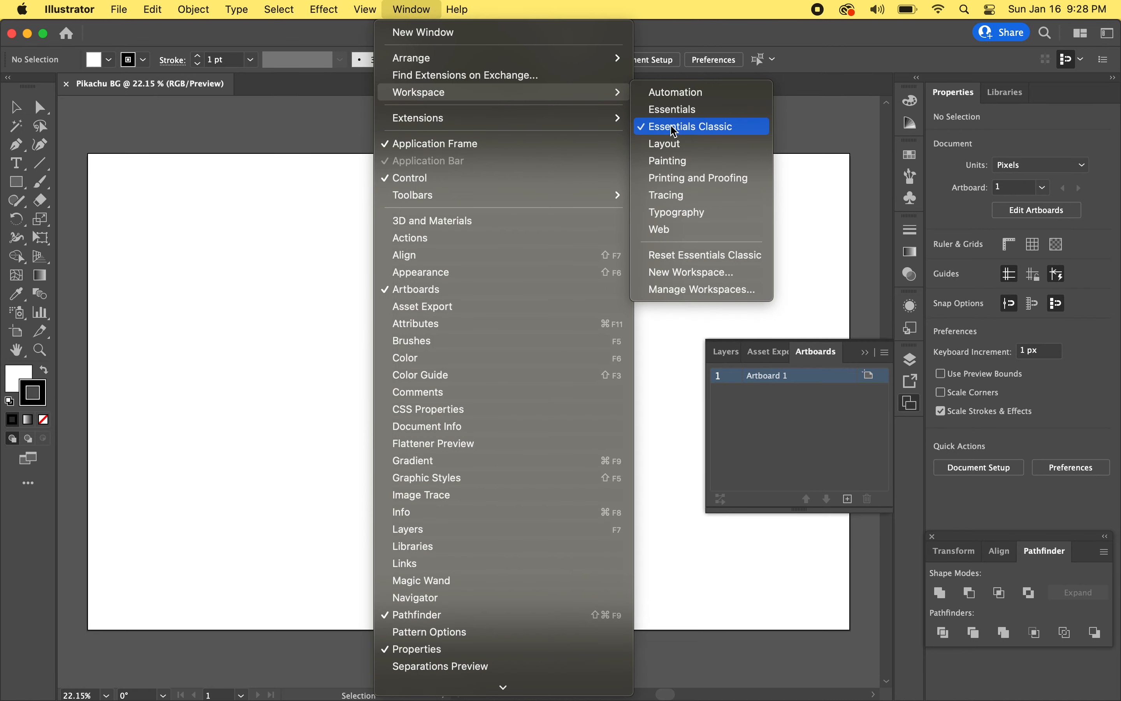
click(695, 256)
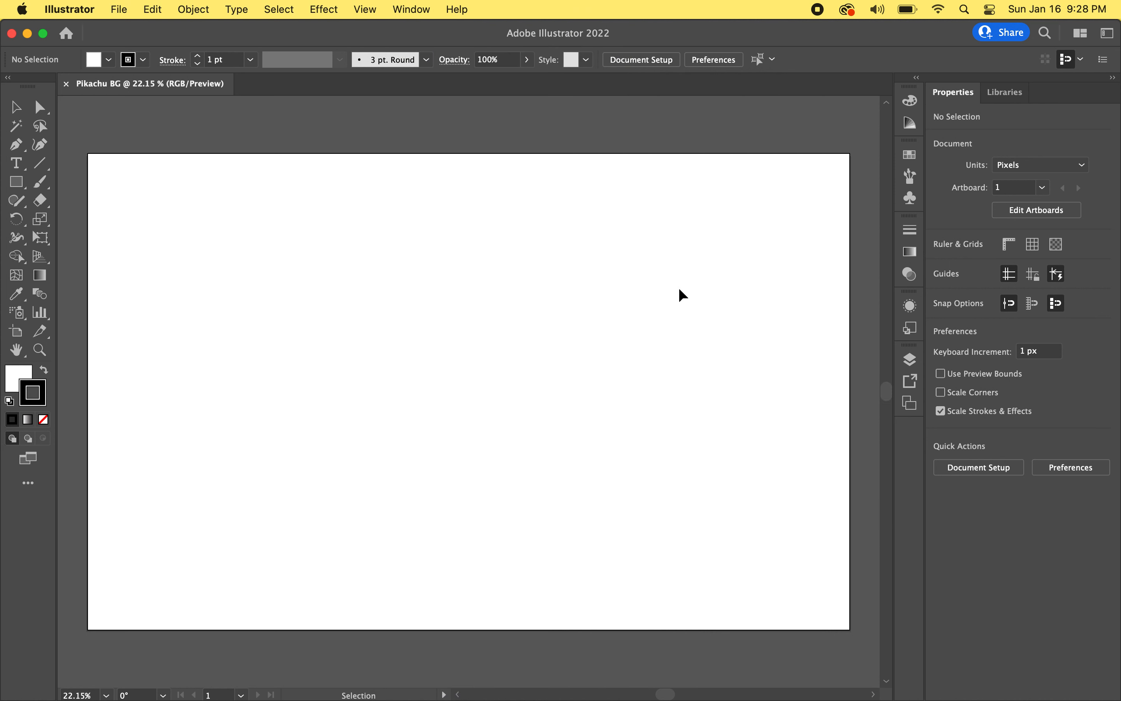
Create a 2880 by 1800 px rectangle with the Rectangle tool
scroll(680, 290, down, 5)
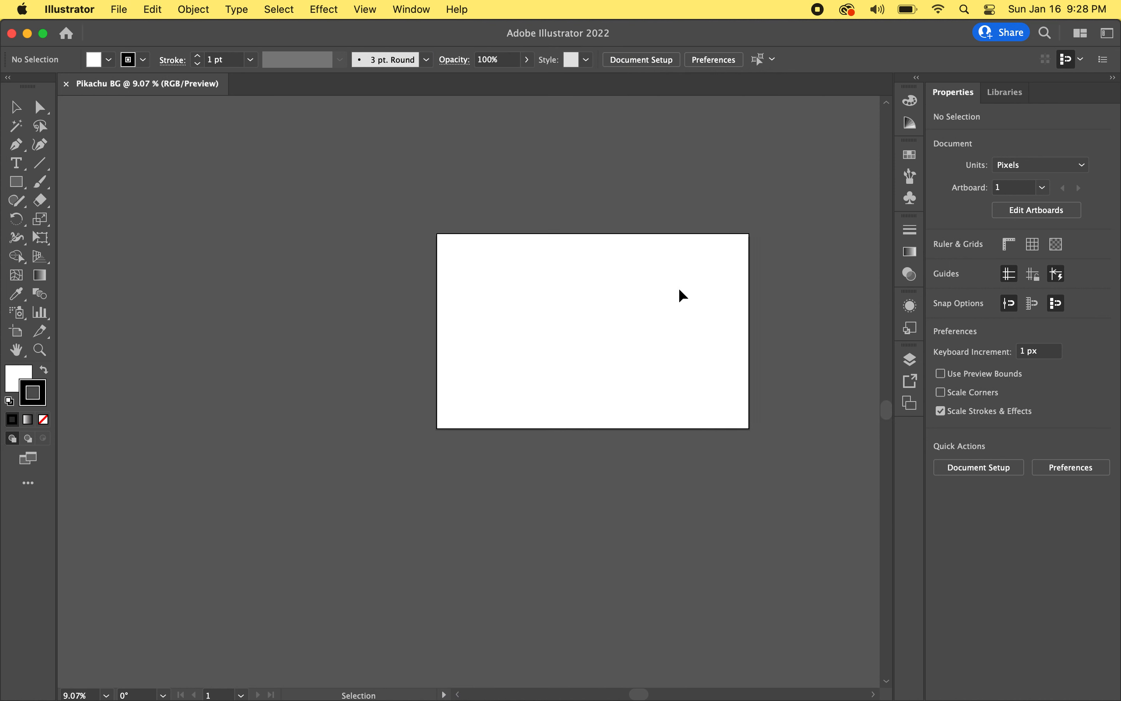
scroll(680, 289, right, 3)
scroll(679, 290, up, 1)
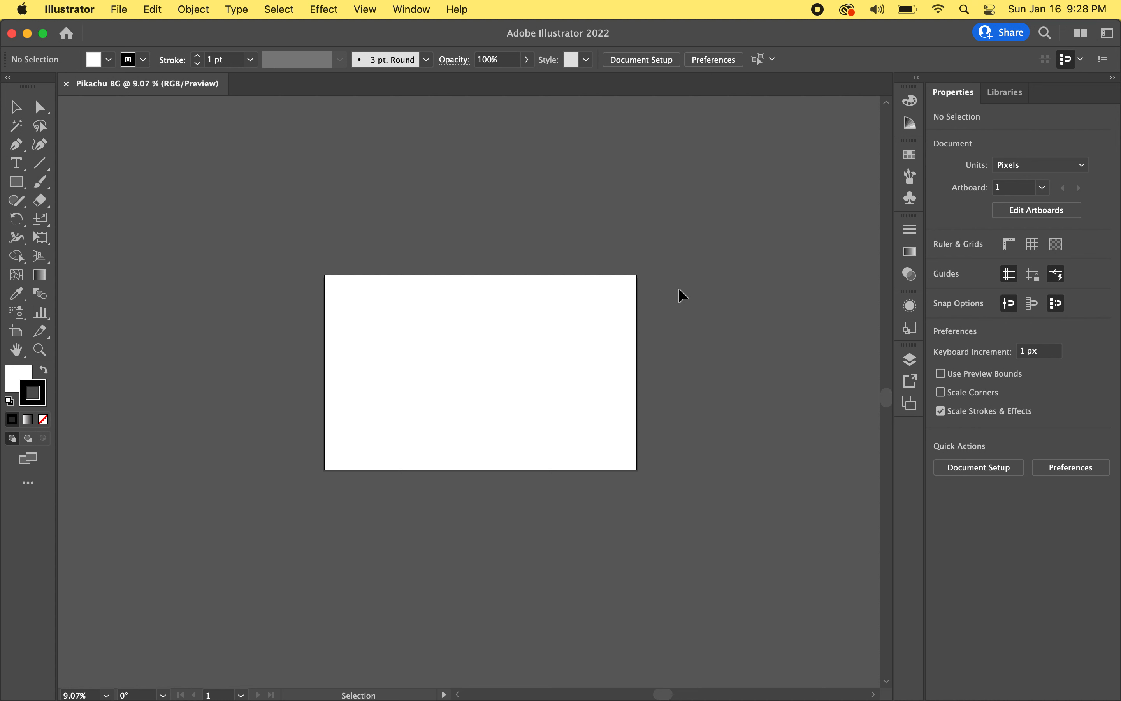
click(20, 182)
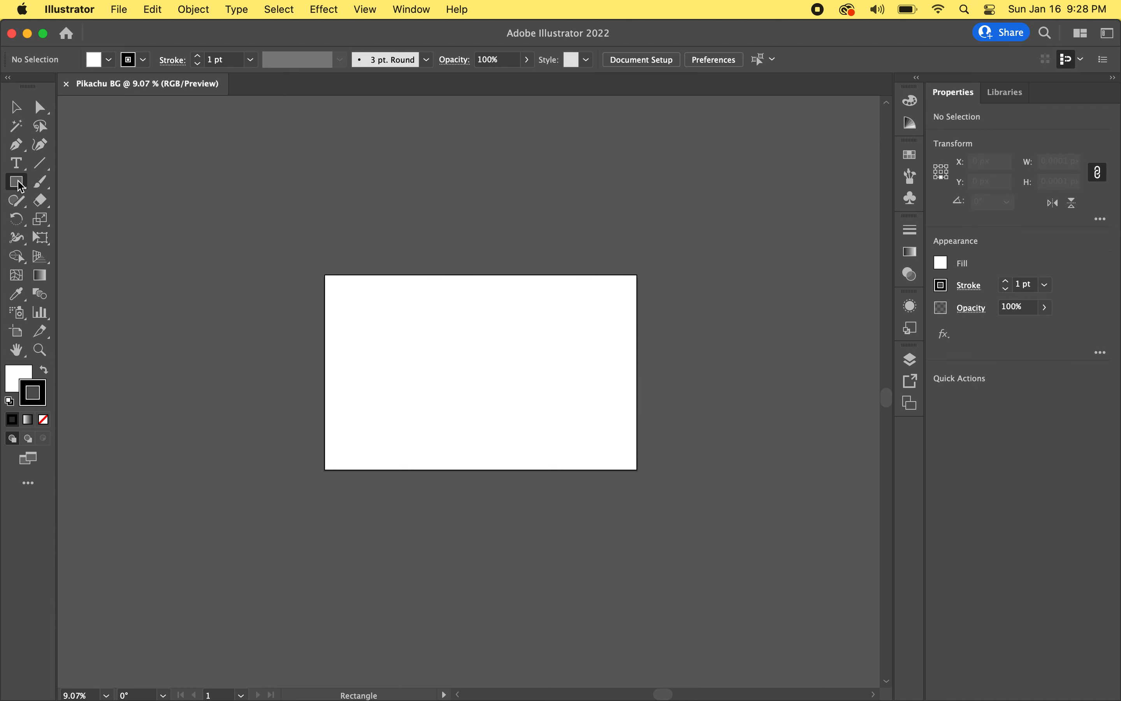
click(19, 183)
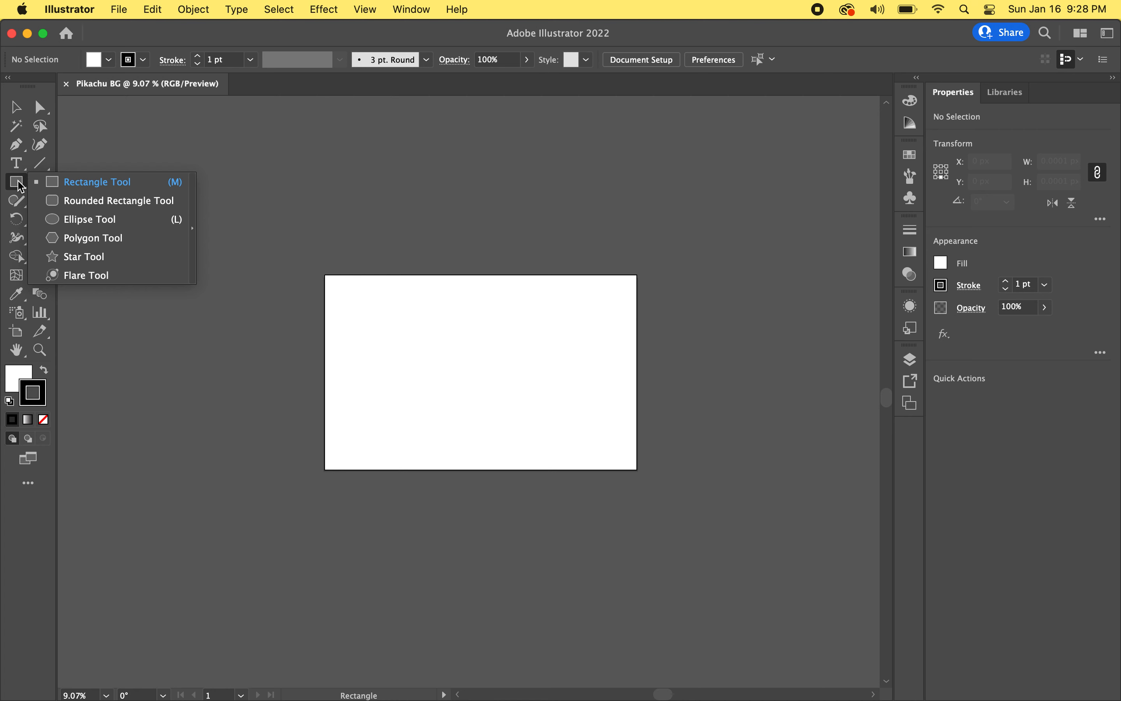
click(18, 181)
click(489, 372)
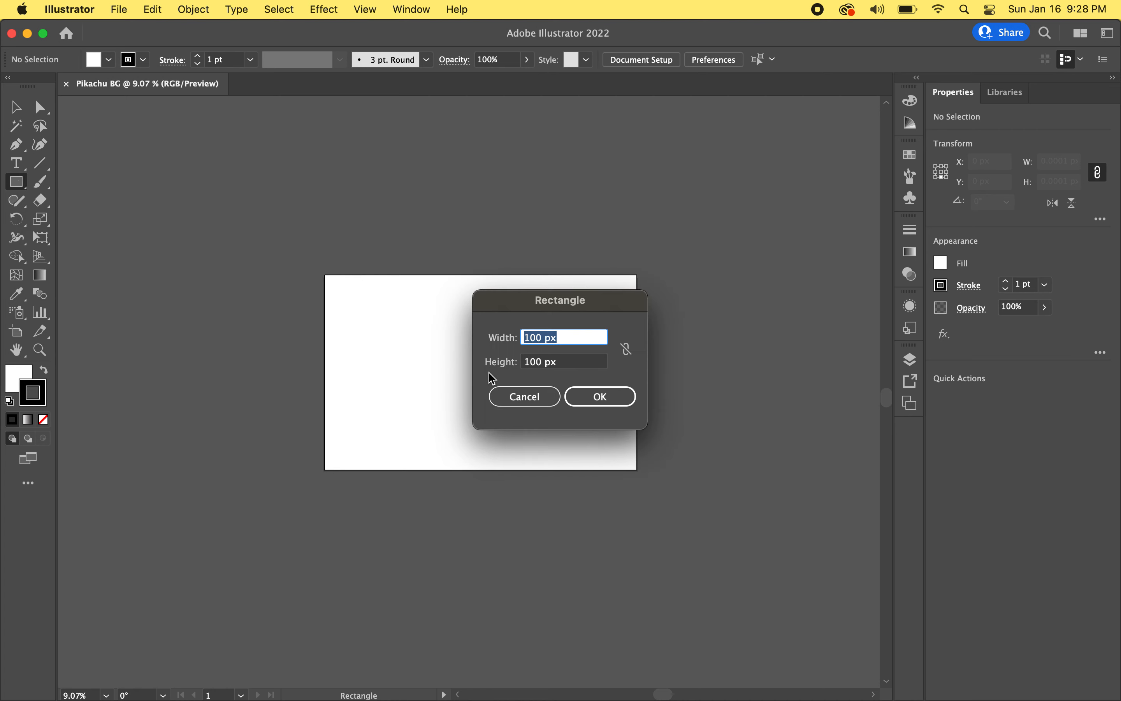
text(2880)
key(Tab)
text(1800)
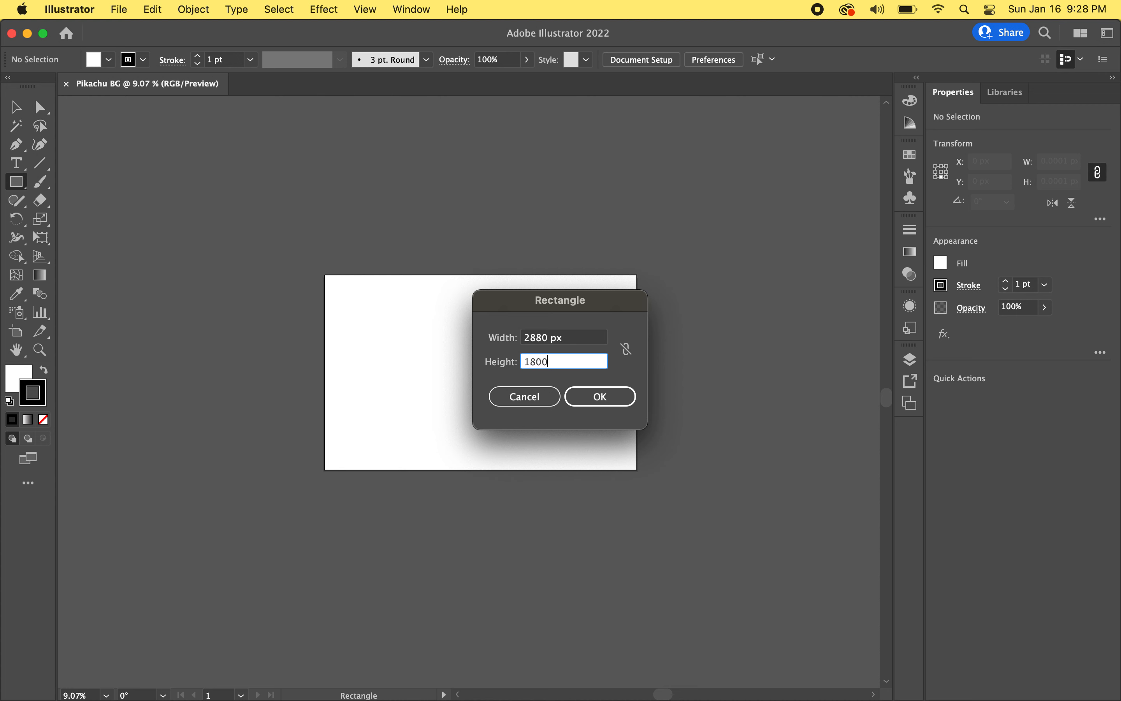
click(596, 401)
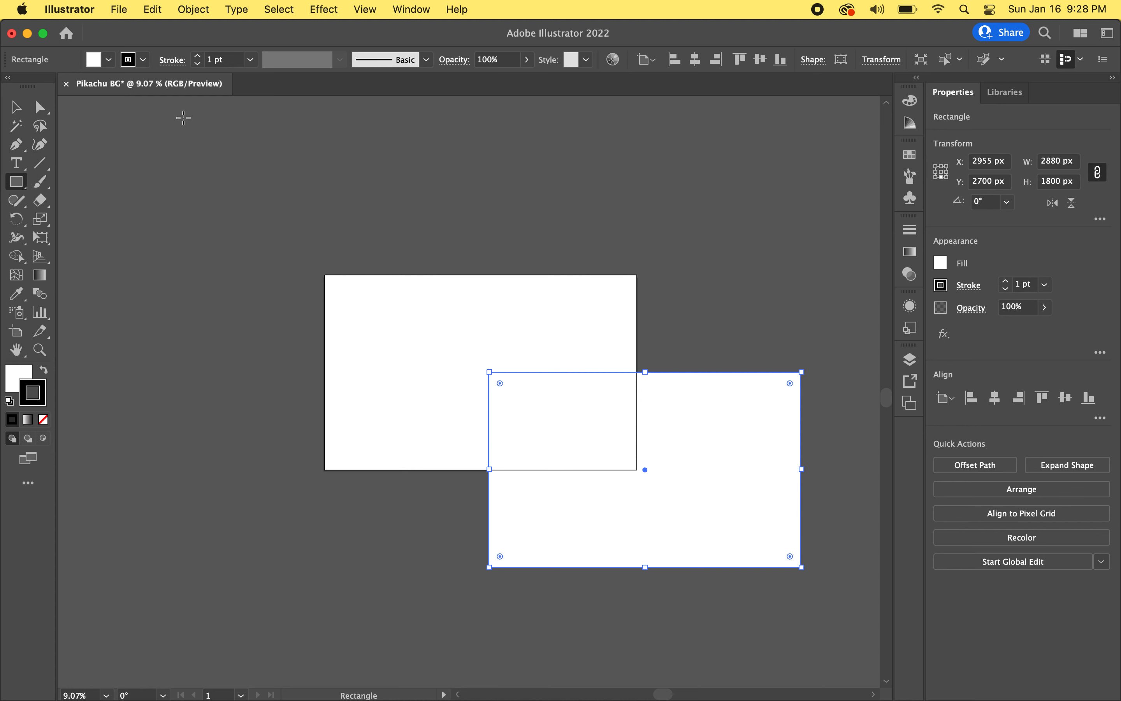
Move the rectangle to cover the artboard, aligning its vertical centre to the artboard, and remove its stroke
key(v)
drag(743, 421, 582, 326)
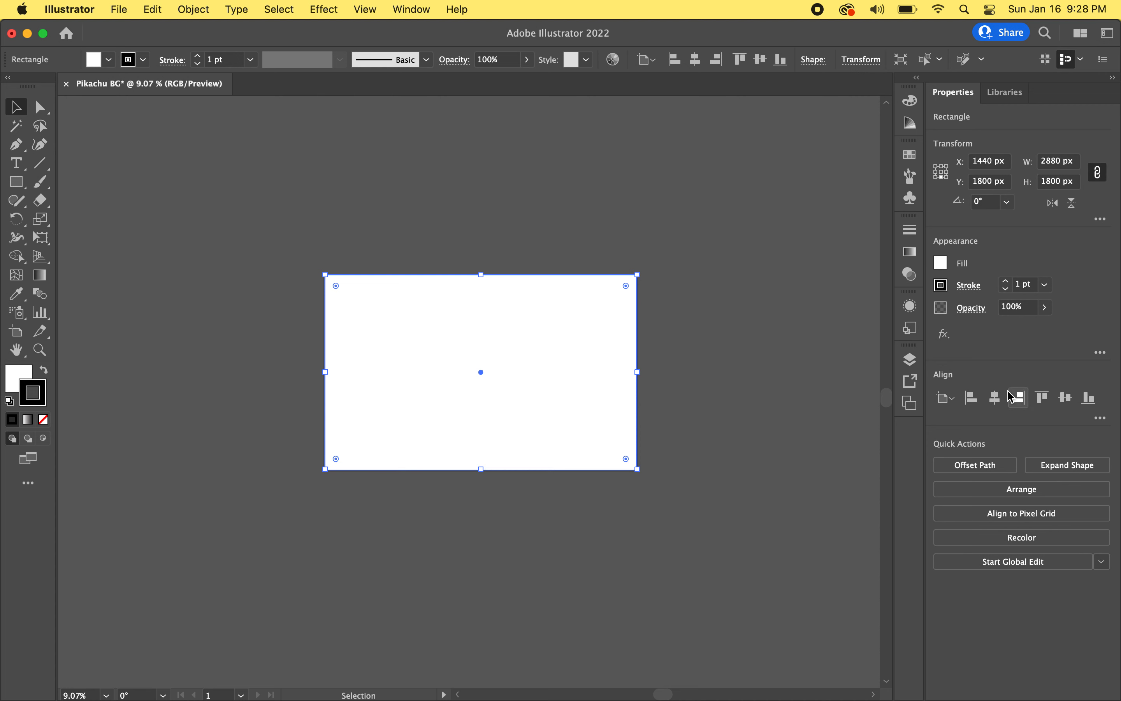
click(945, 398)
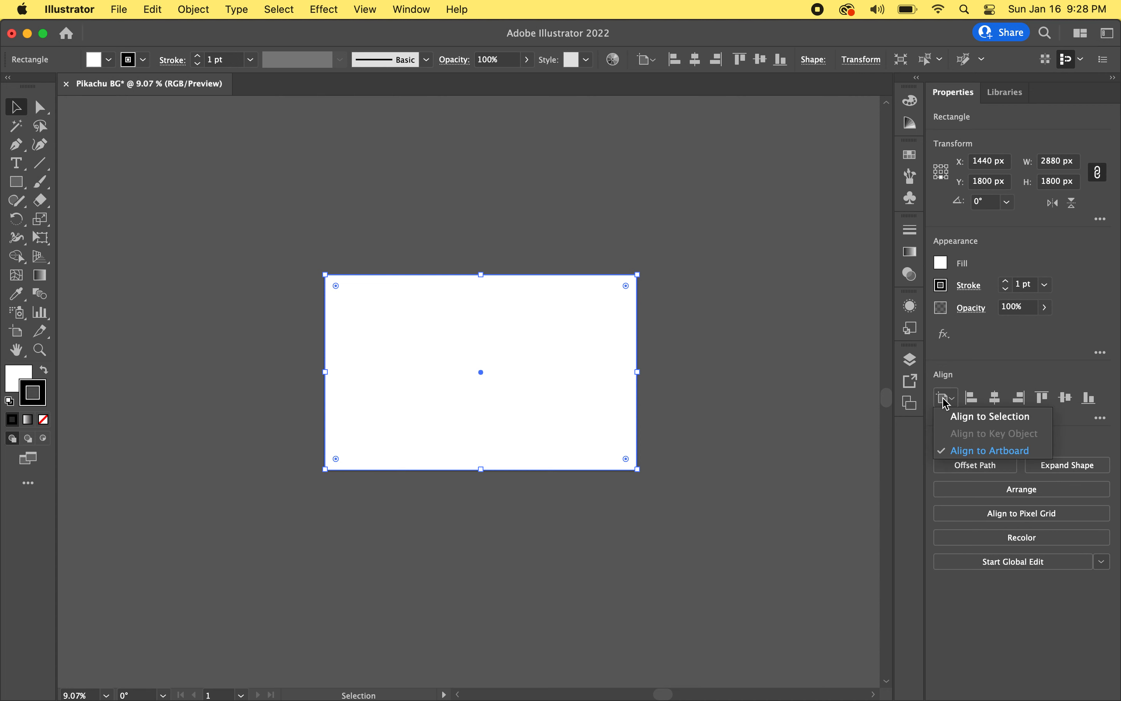
click(963, 452)
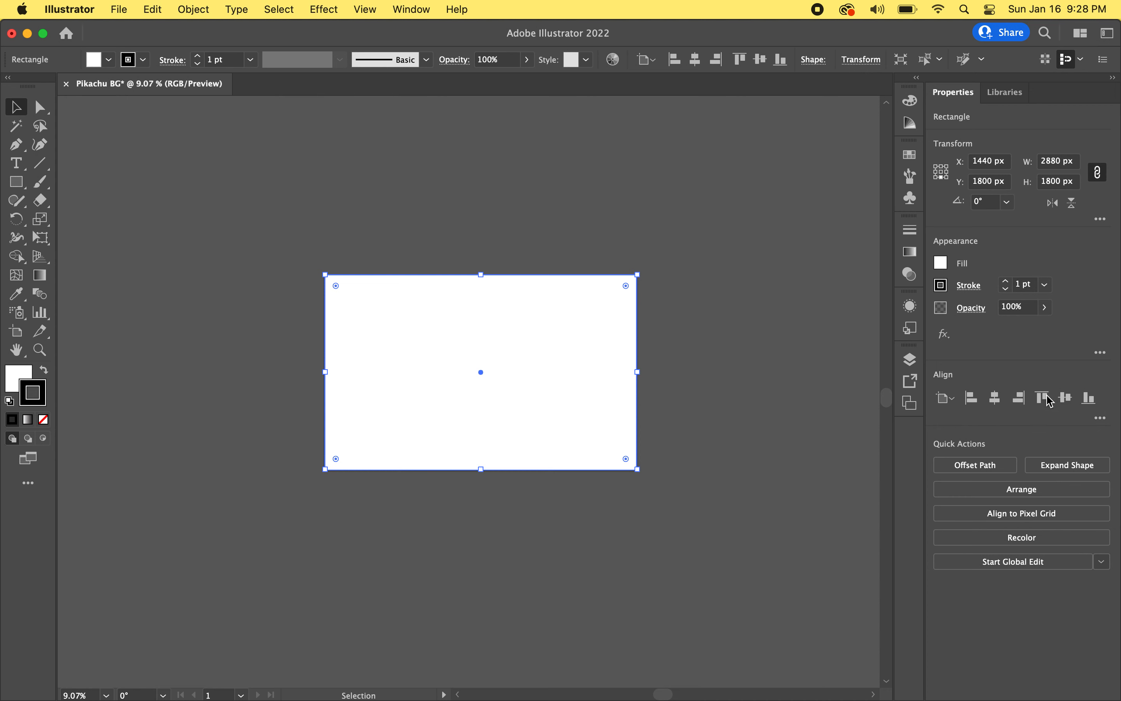
click(1070, 400)
click(45, 422)
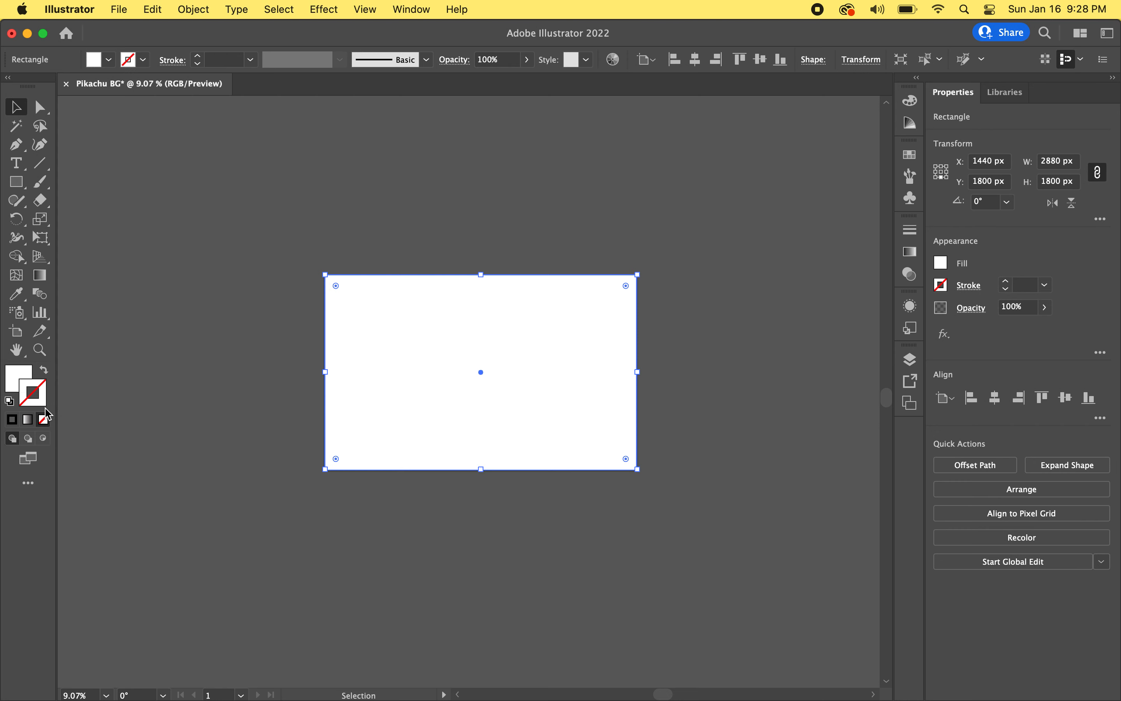
Mix a yellow fill colour for the rectangle with 0% cyan, 10% magenta and 90% yellow
click(14, 378)
double_click(14, 378)
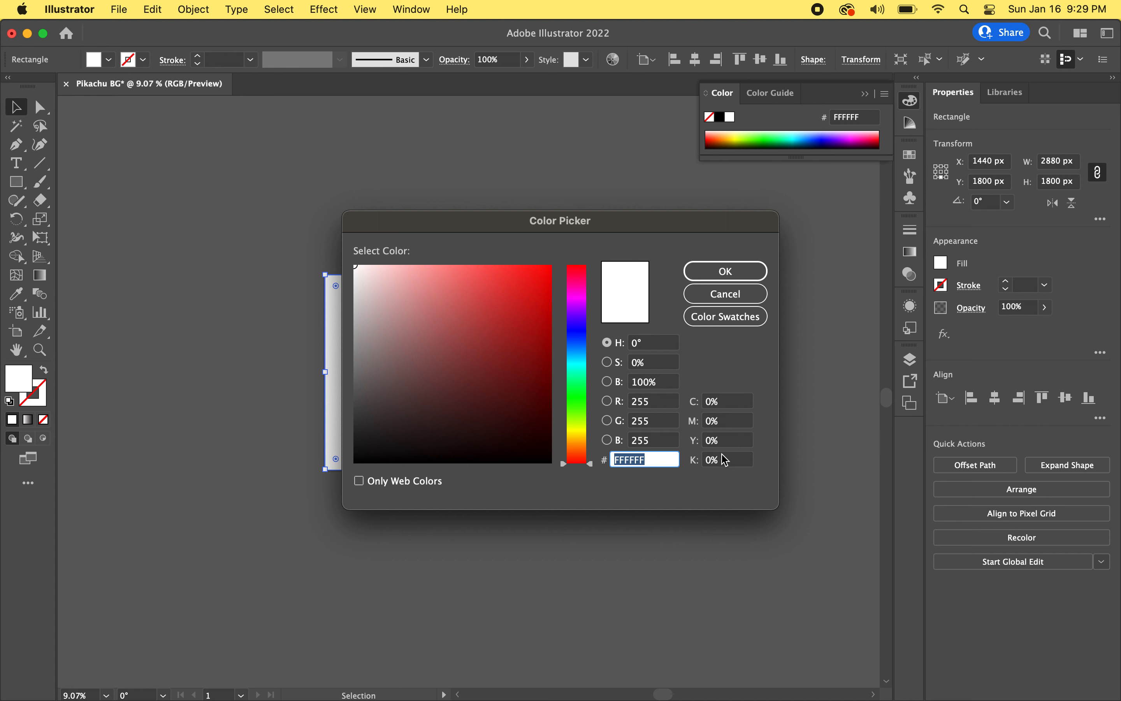
click(722, 444)
text(100)
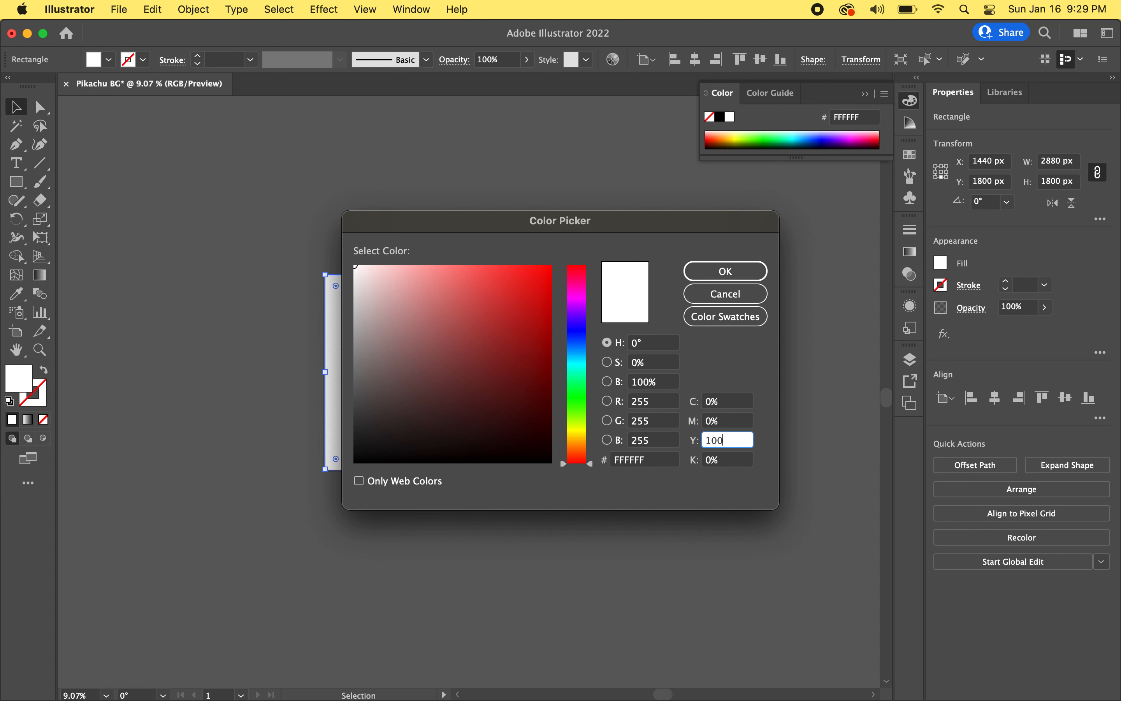
click(733, 423)
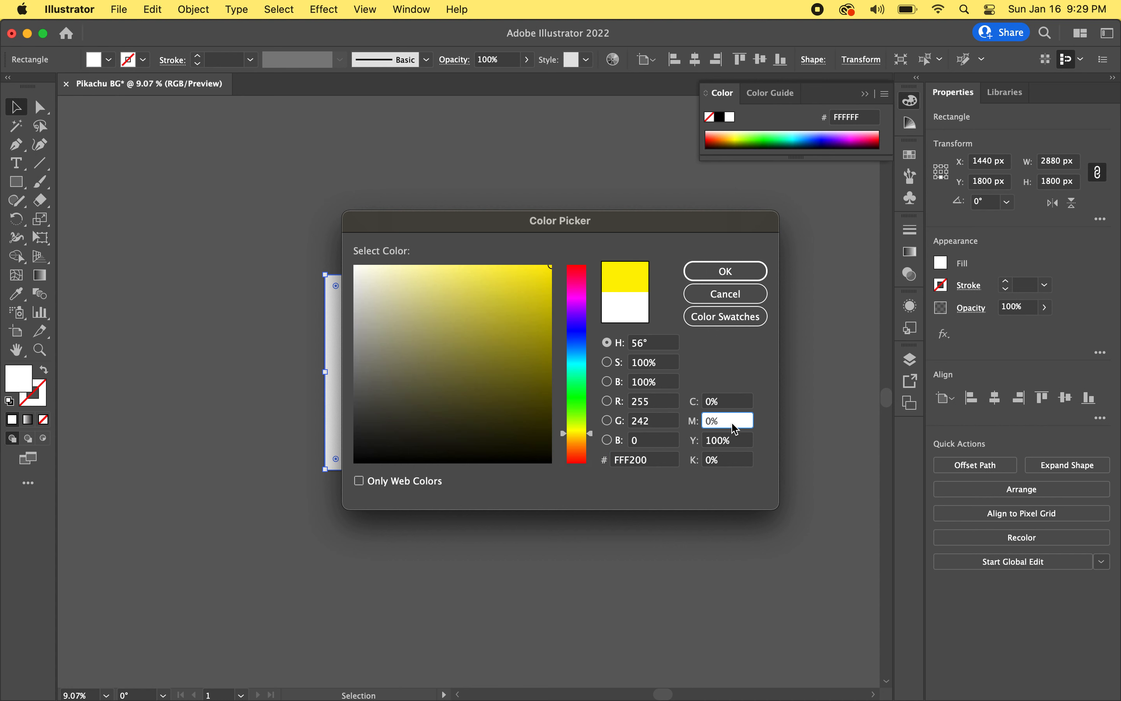
text(10)
click(737, 402)
key(shift+Up)
key(shift+Down)
click(740, 443)
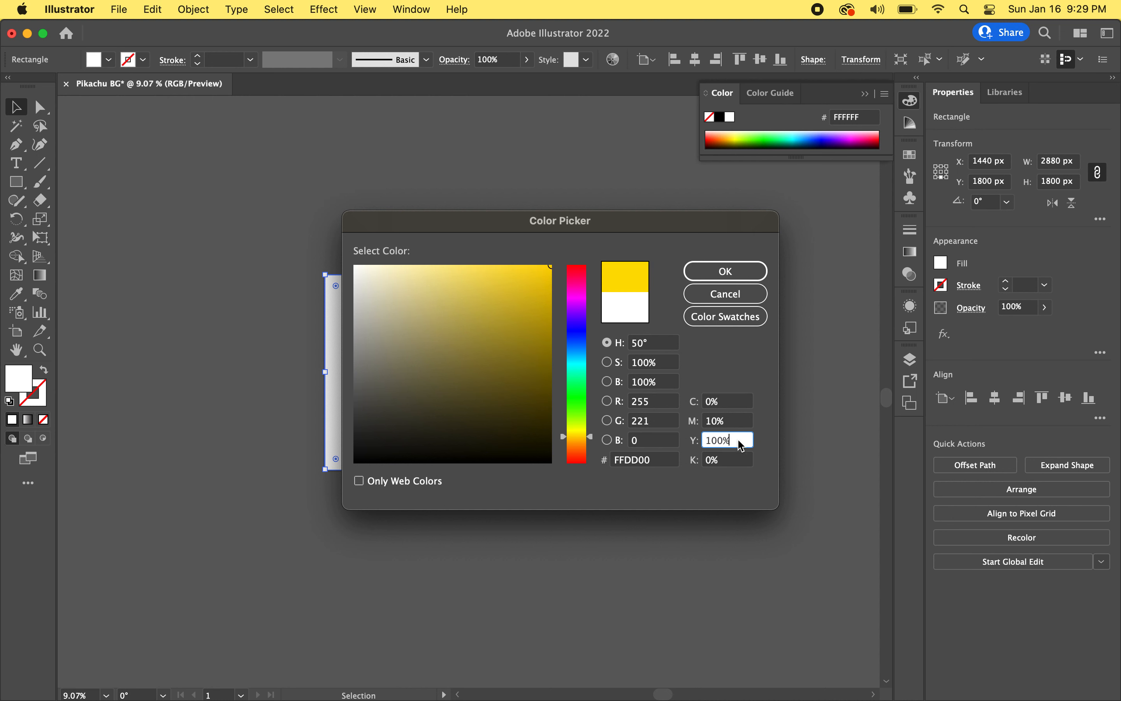
key(shift+Down)
key(shift+Down)
key(shift+Up)
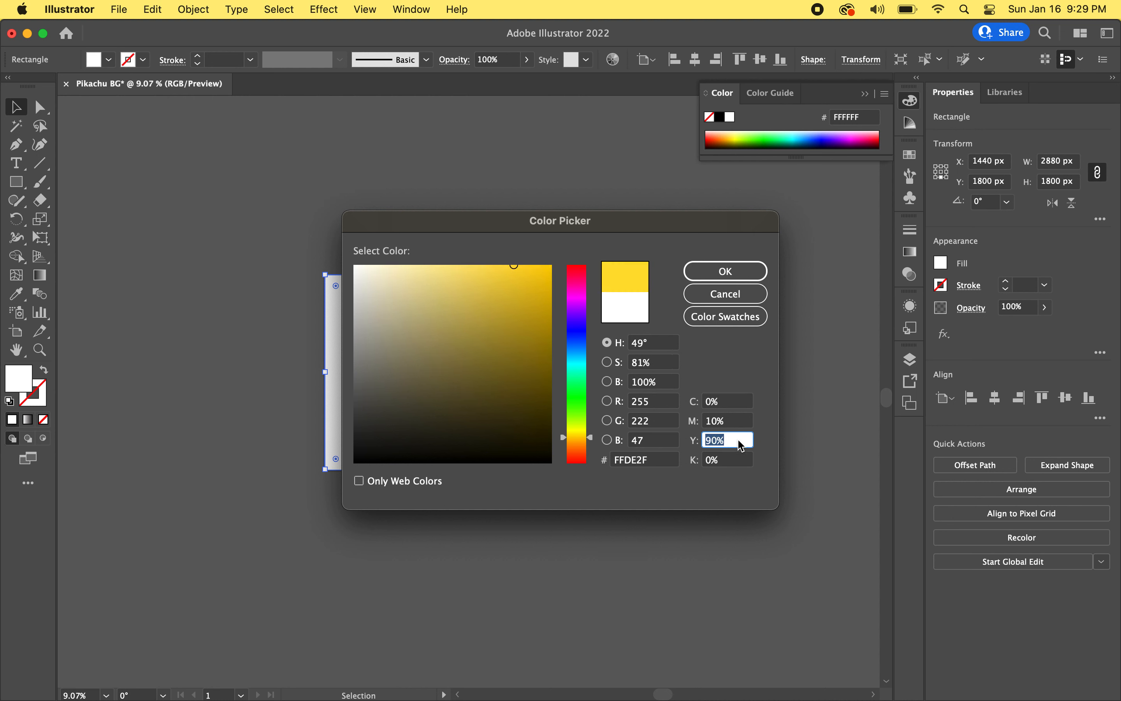
Lower the fill colour's magenta to 5% and apply the yellow to the rectangle
click(741, 422)
key(shift+Down)
key(Up)
key(Up)
key(Up)
key(Up)
key(Up)
key(Down)
key(Up)
key(Down)
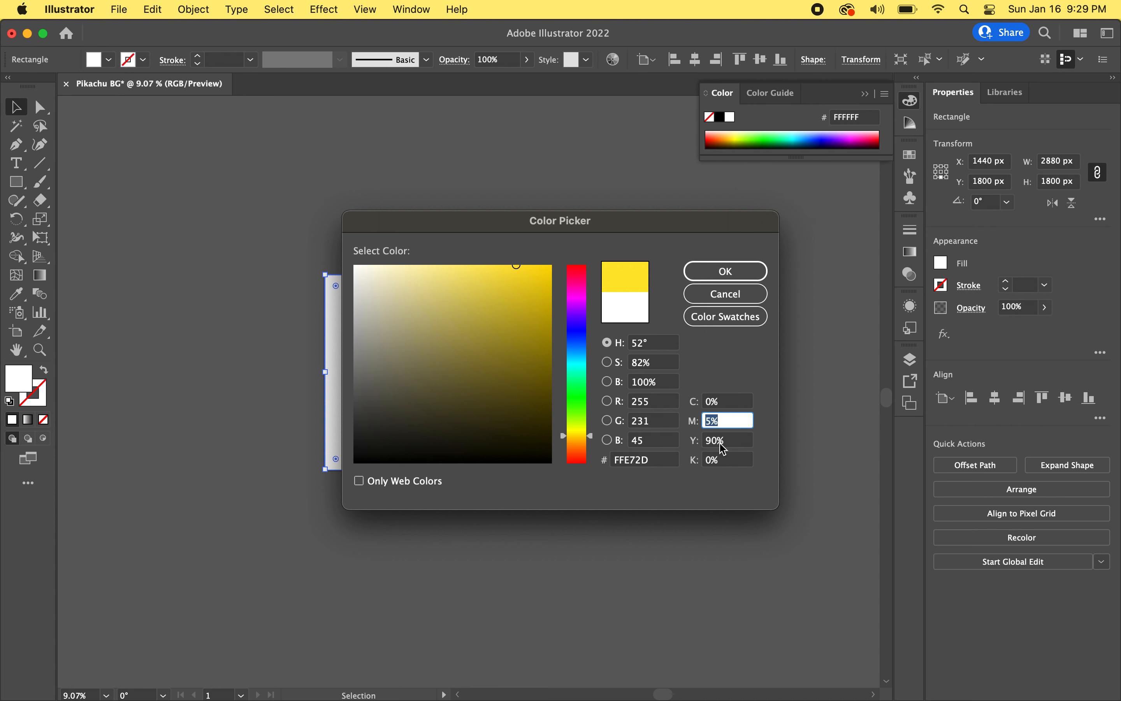
click(751, 271)
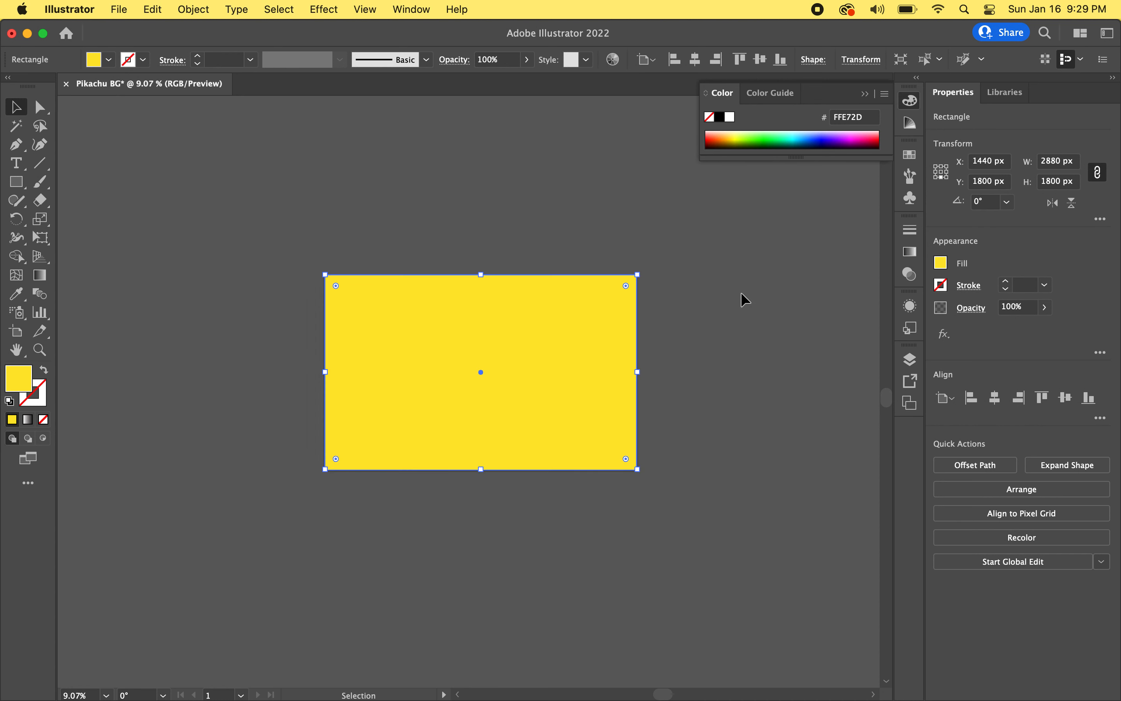
Lock the yellow background rectangle on the artboard
scroll(458, 360, up, 3)
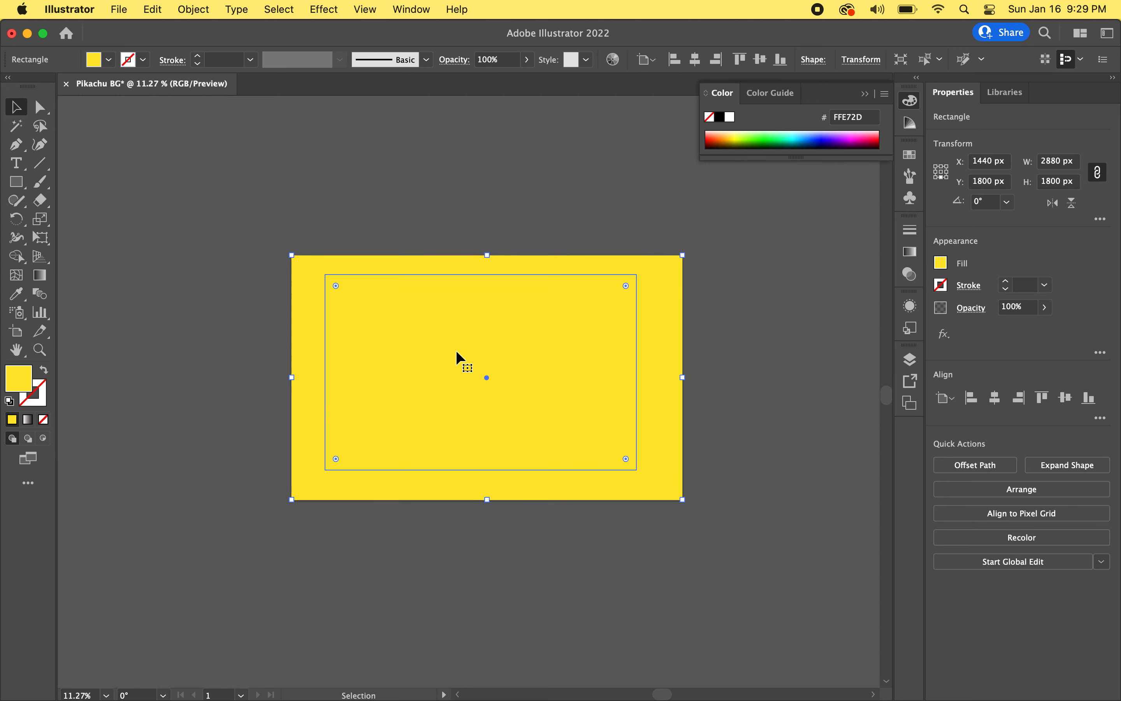
click(366, 145)
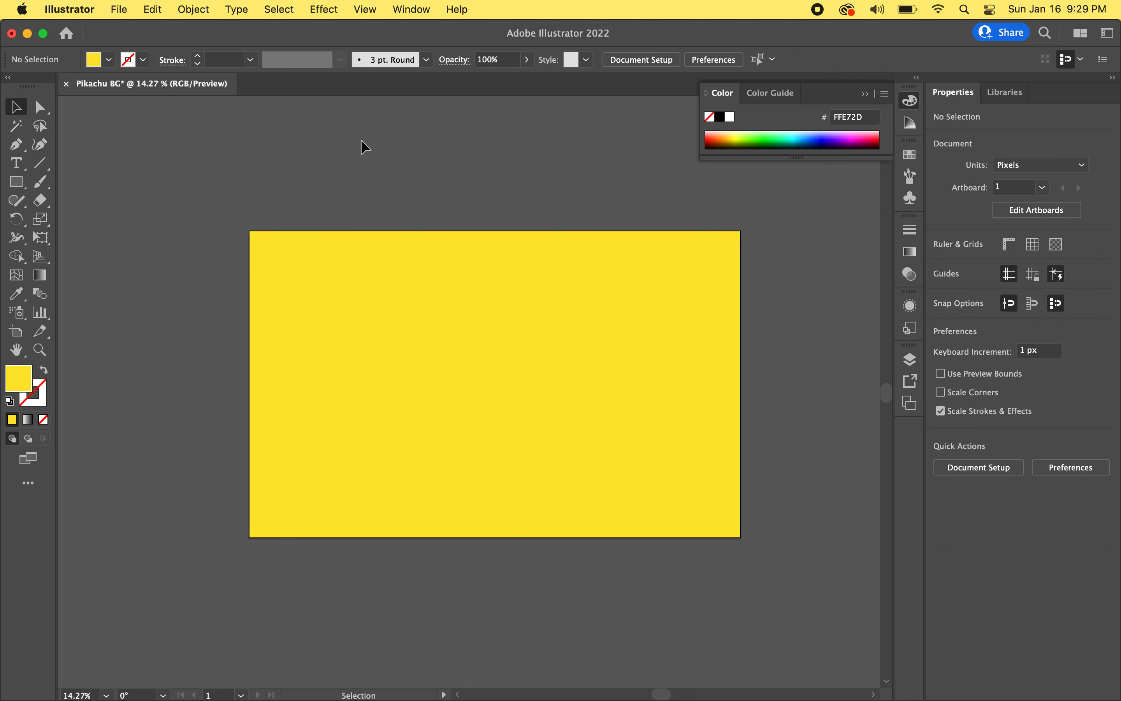
click(358, 275)
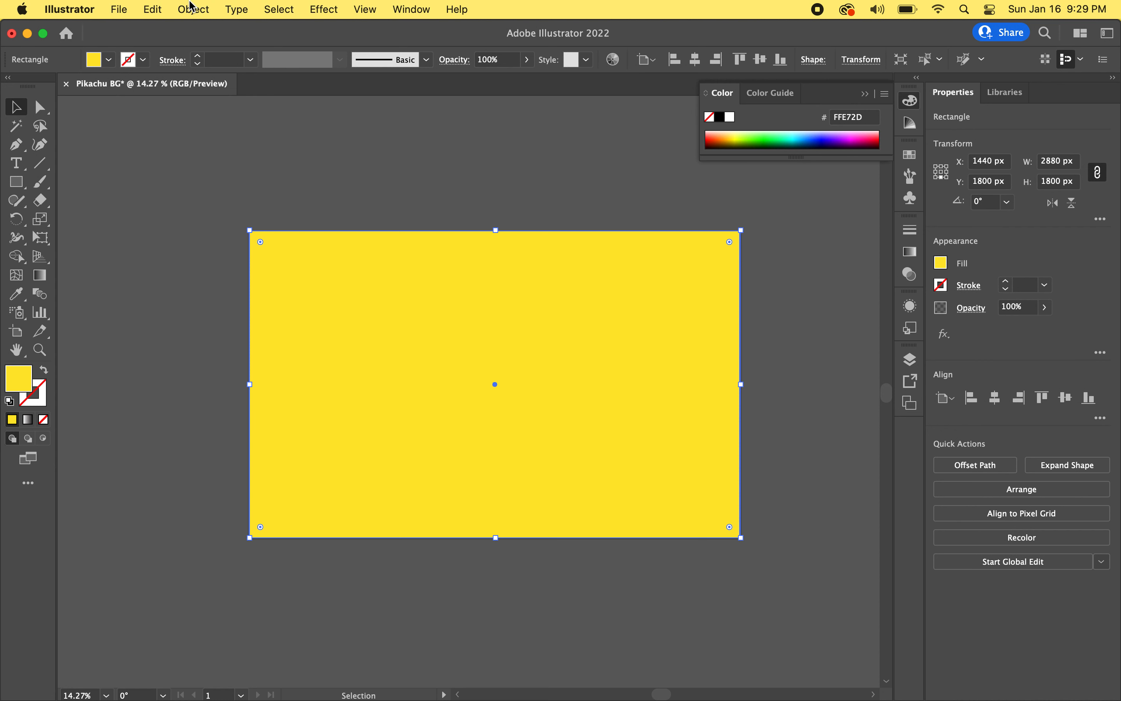
click(192, 8)
mouse_move(211, 132)
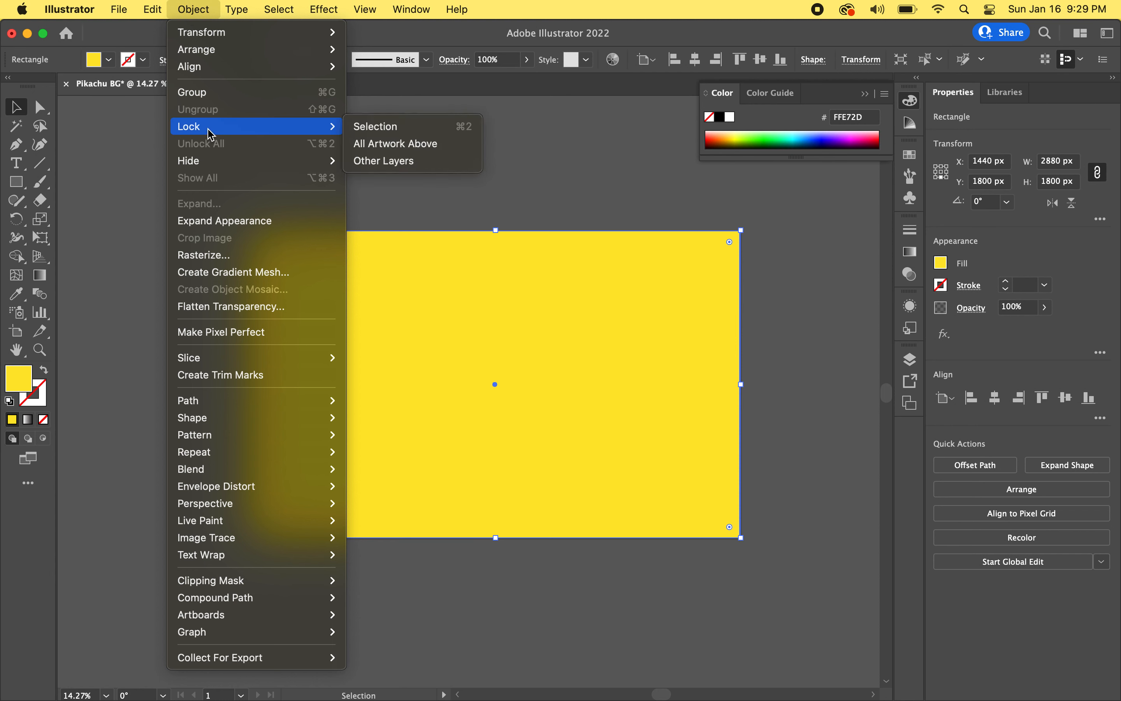
click(375, 132)
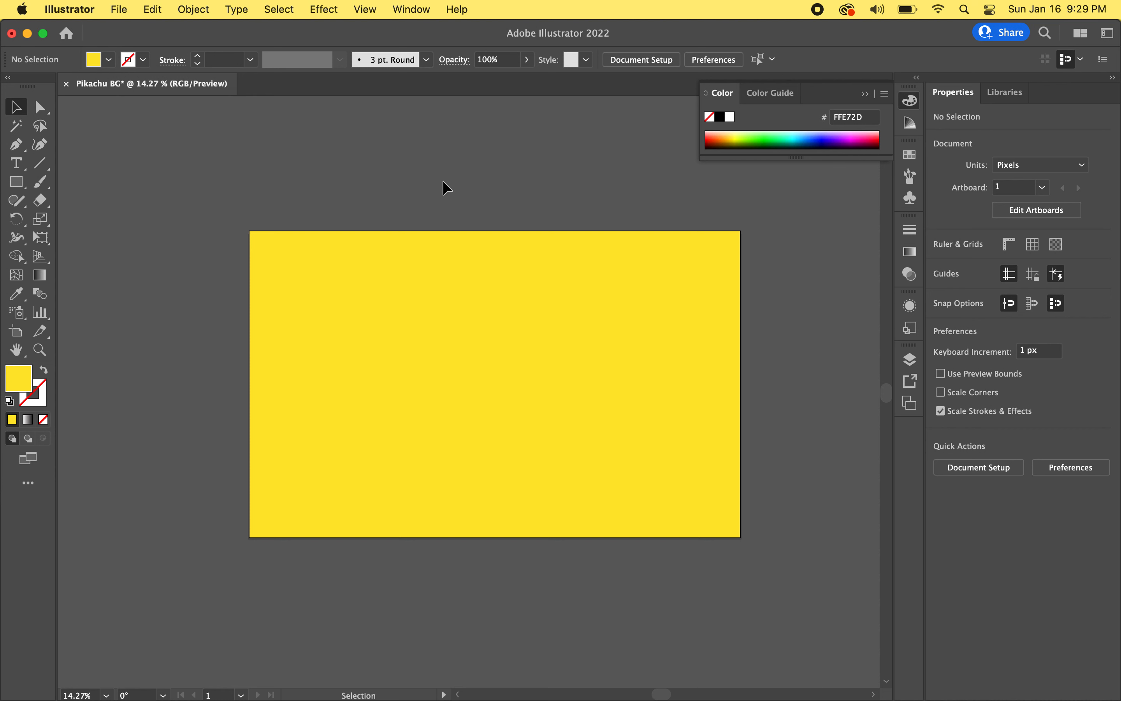
Draw a black-filled circle 200 by 200 px with no stroke, slightly left of the artboard's centre
click(18, 189)
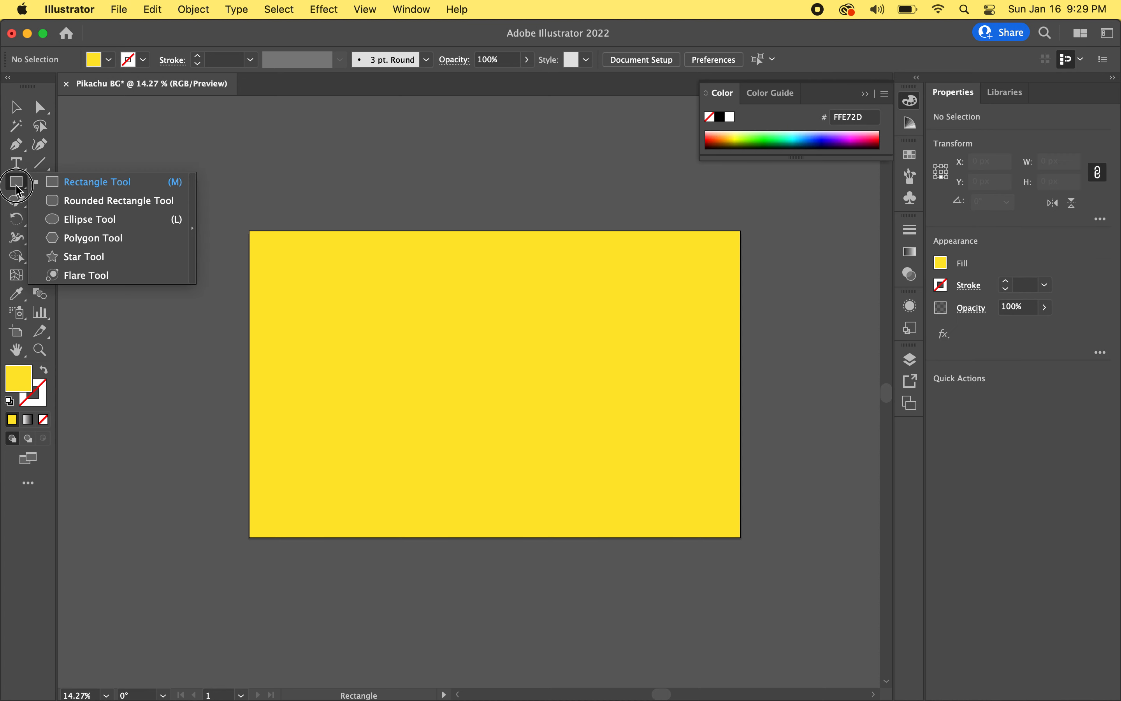
click(68, 224)
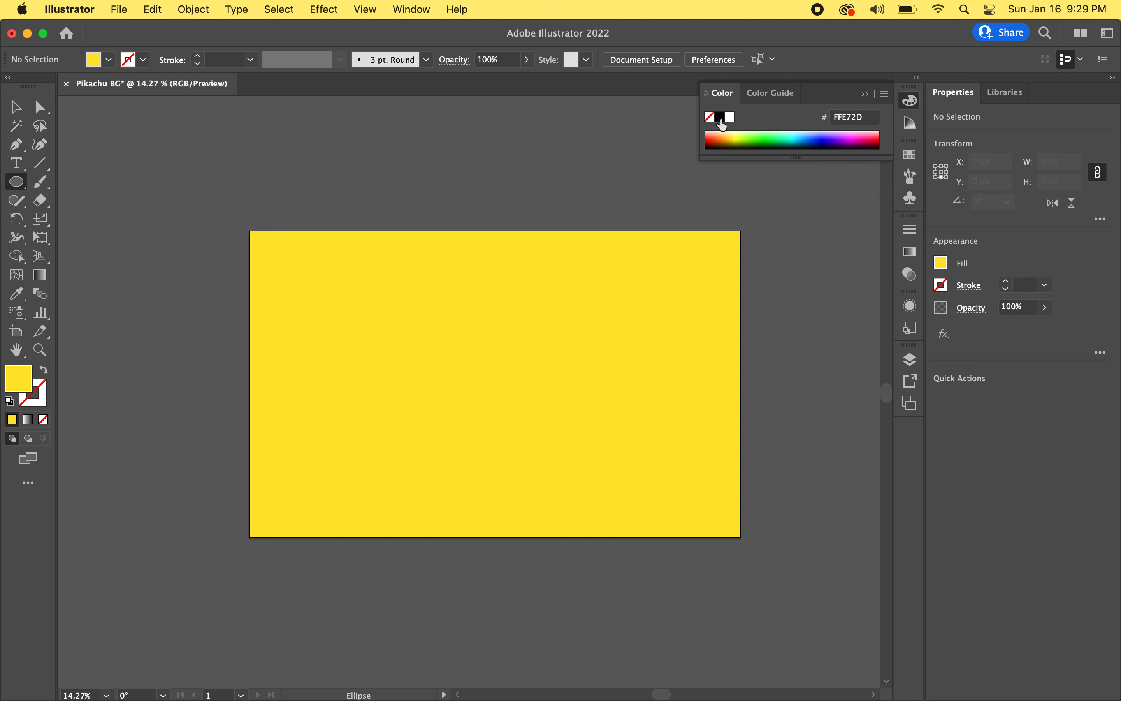
click(721, 118)
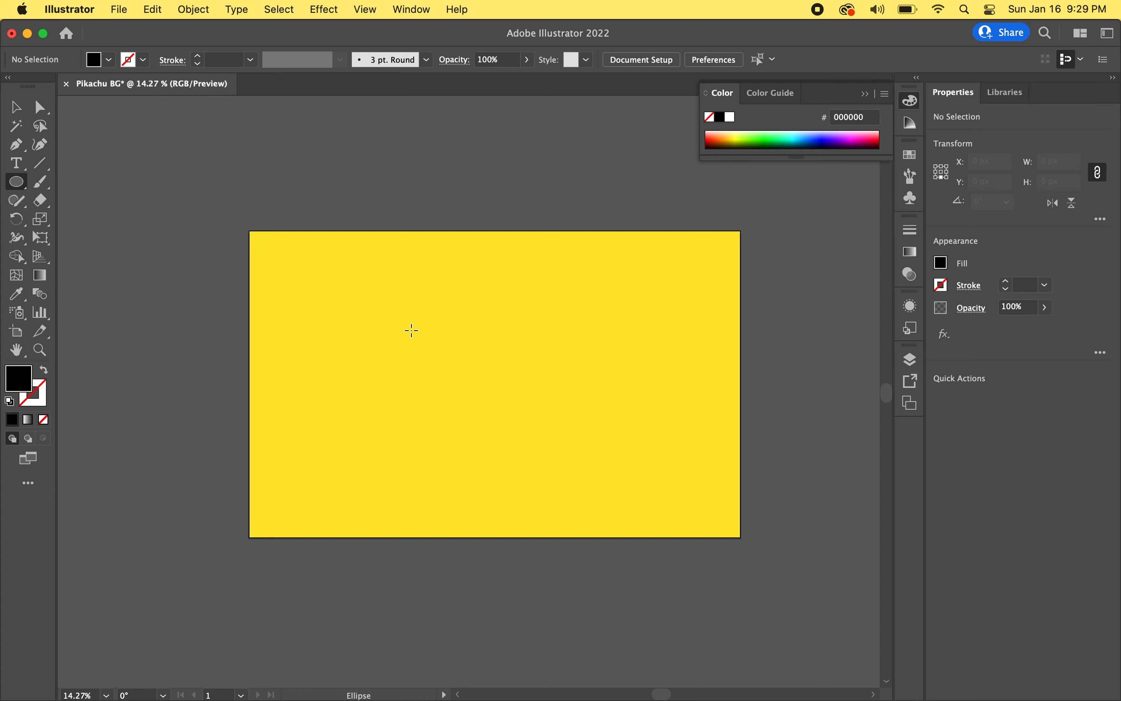
click(421, 353)
text(200)
key(Tab)
text(200)
key(Return)
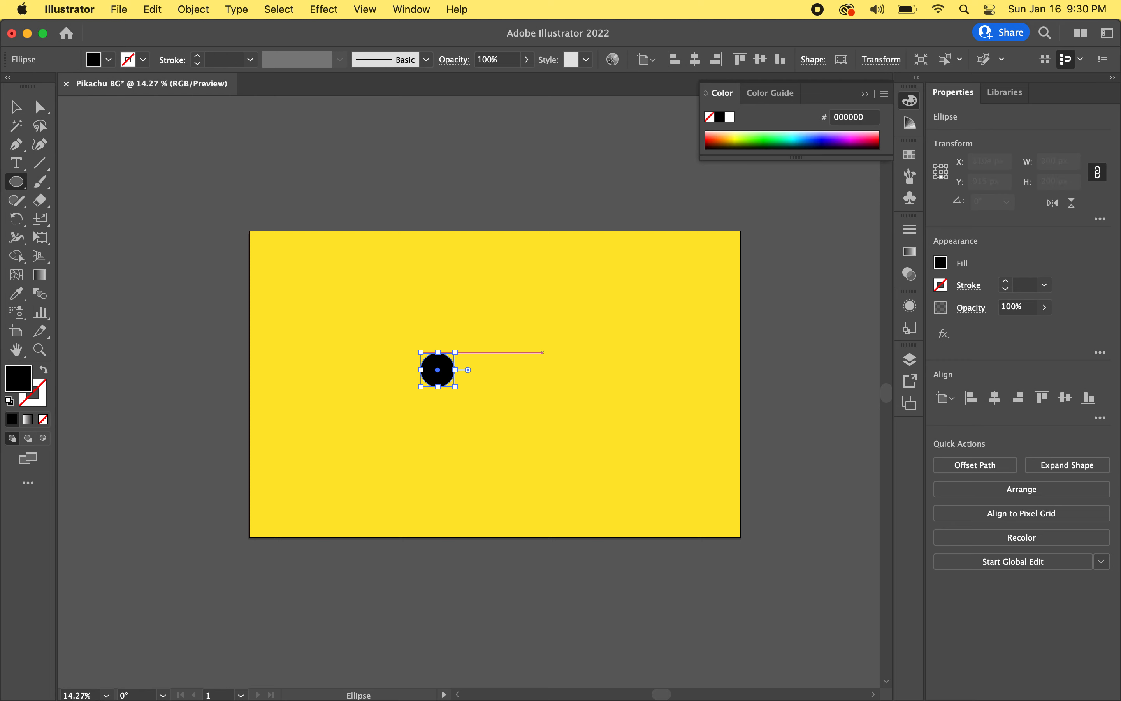
scroll(513, 406, up, 3)
scroll(513, 406, down, 1)
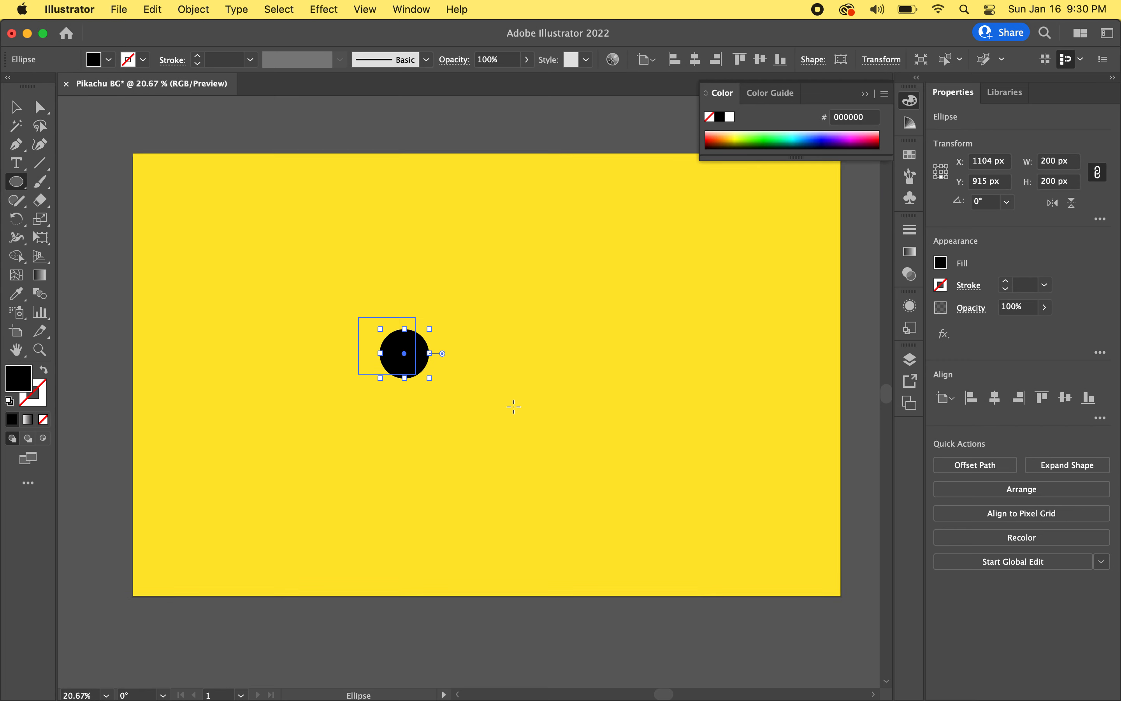
key(v)
click(346, 381)
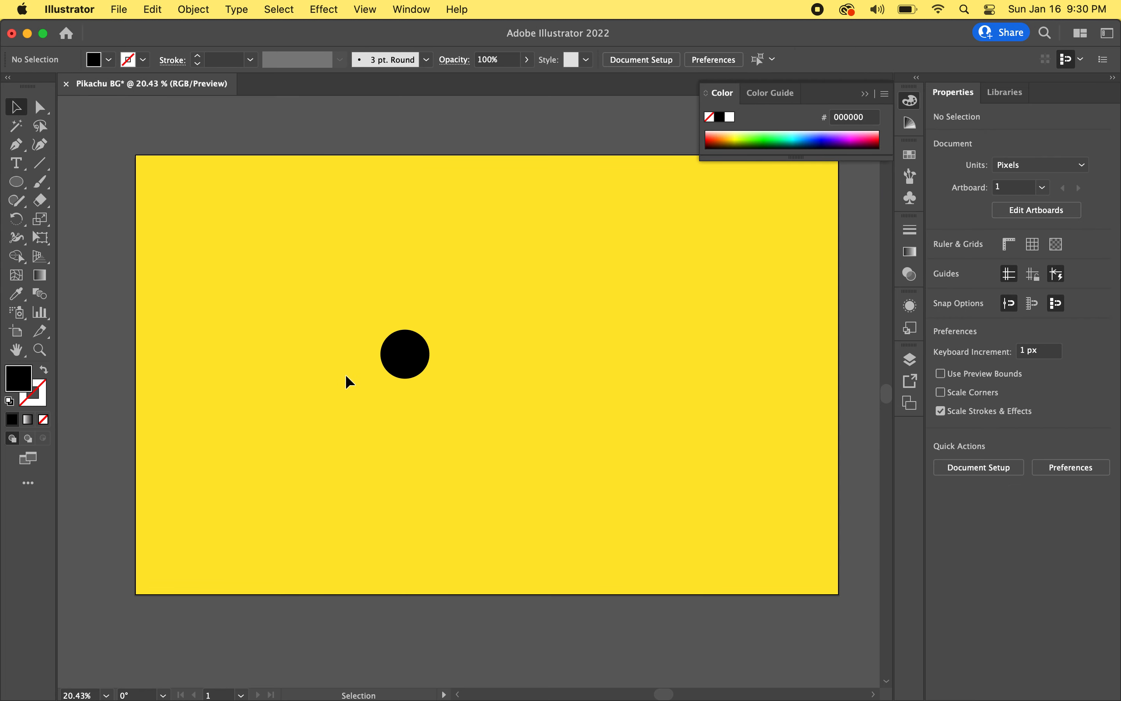
Draw a circle about 81 px wide in the upper right of the black circle and fill it white
scroll(351, 381, up, 3)
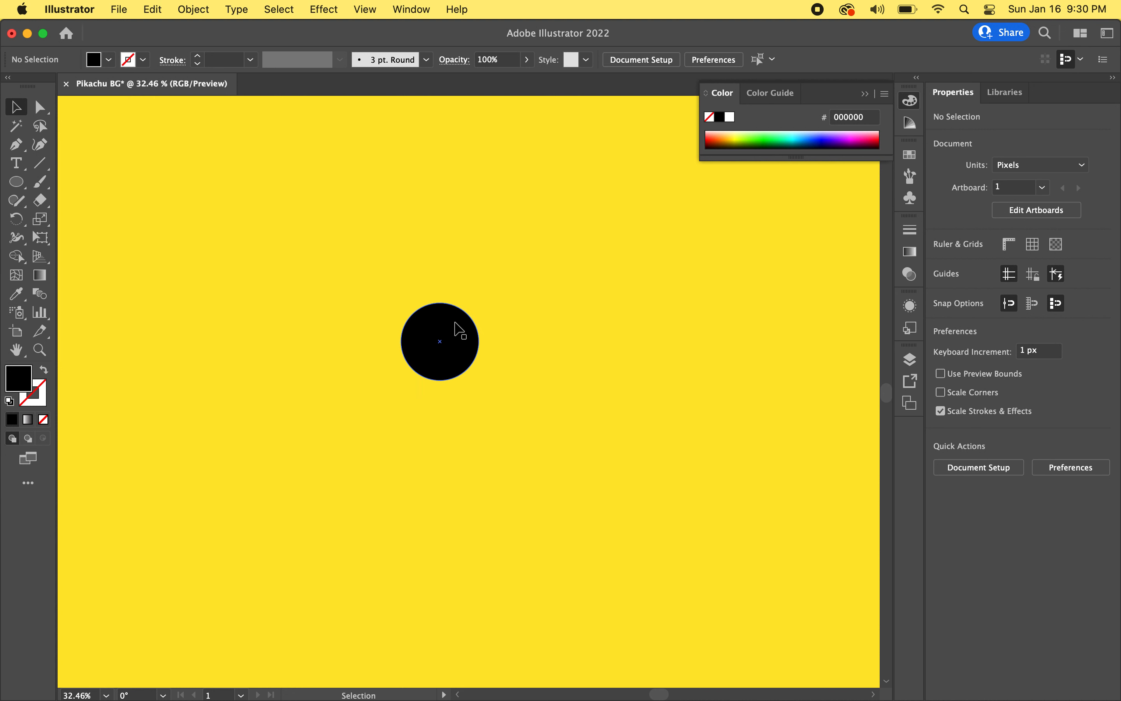
key(l)
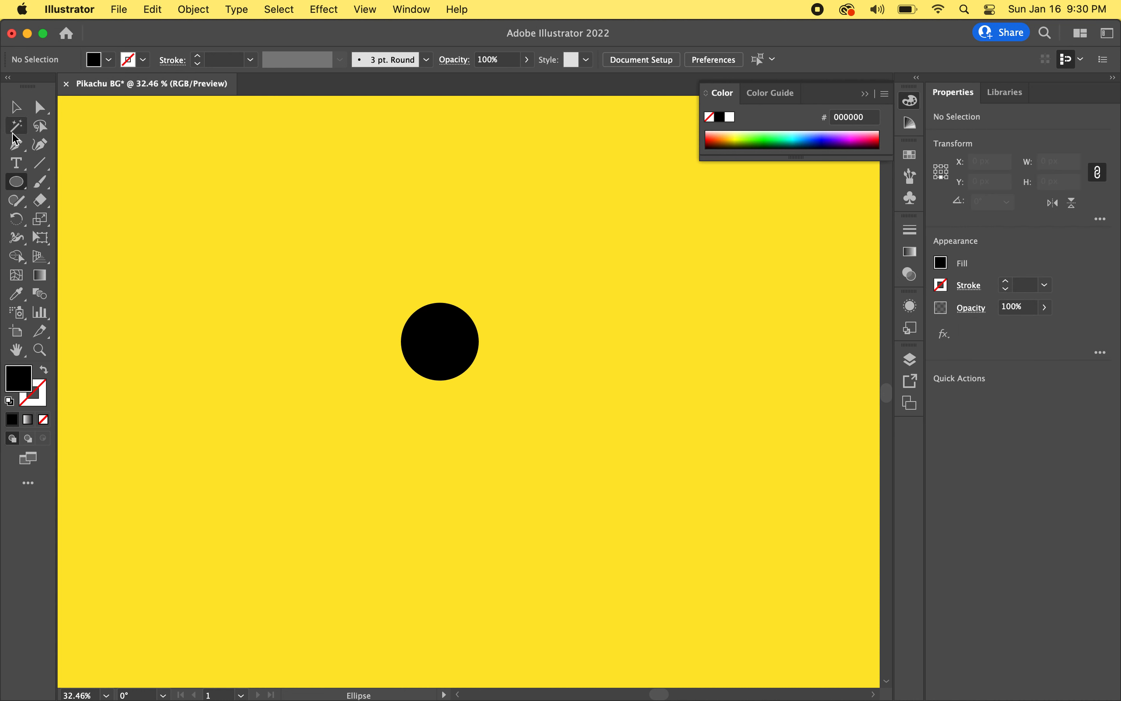
drag(442, 319, 466, 348)
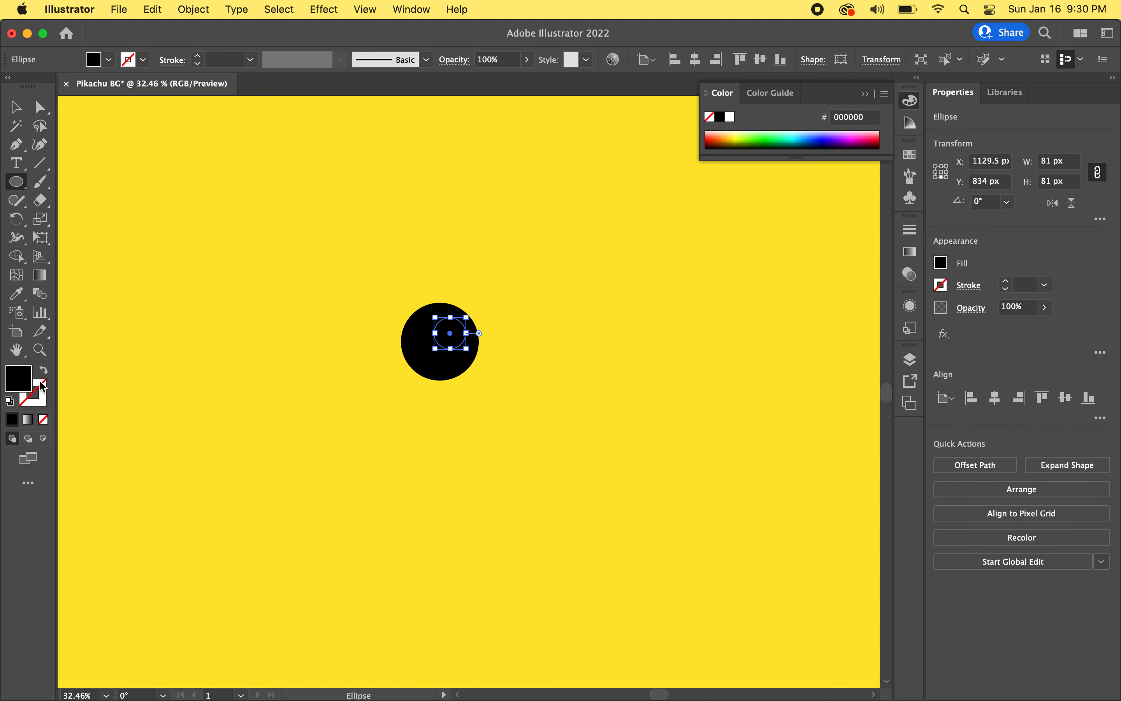
click(731, 118)
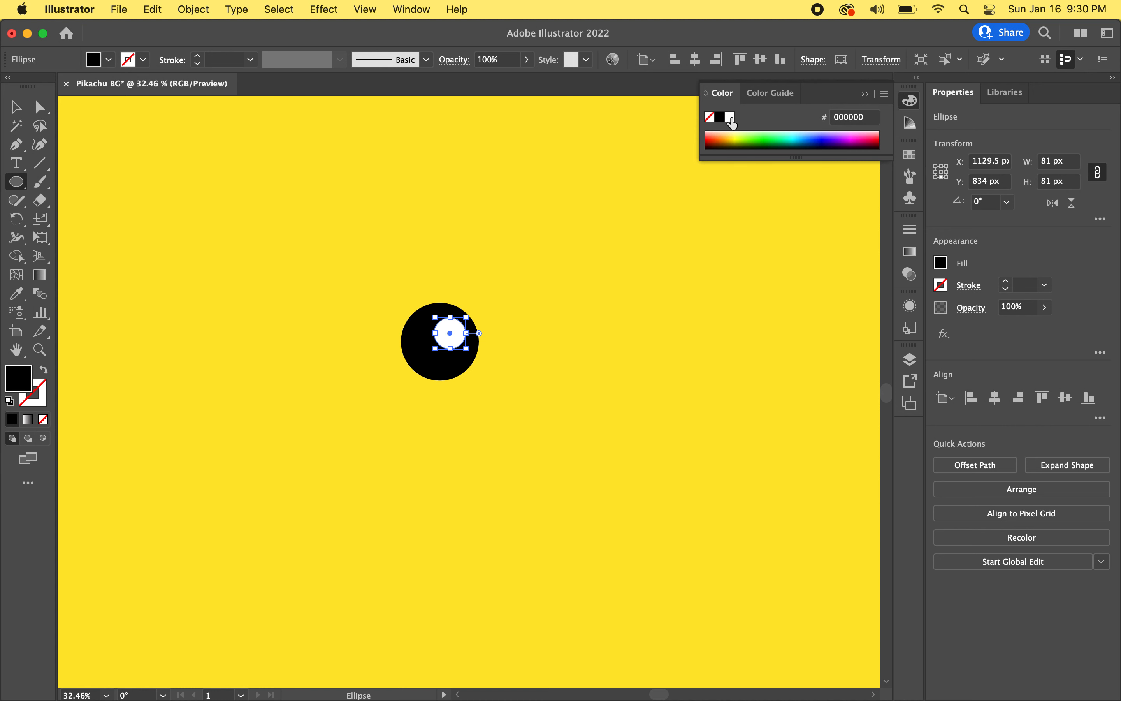
key(v)
click(230, 250)
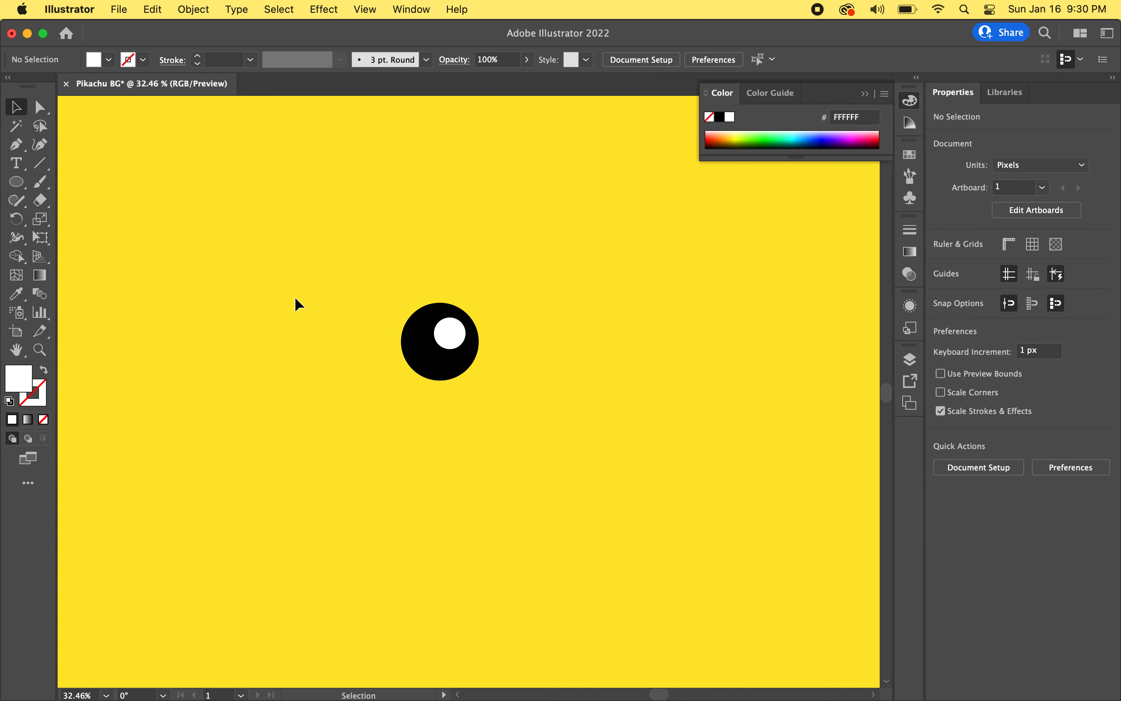
Shift the white highlight slightly up and to the right inside the black circle
scroll(453, 473, down, 2)
scroll(453, 473, down, 3)
scroll(439, 406, up, 2)
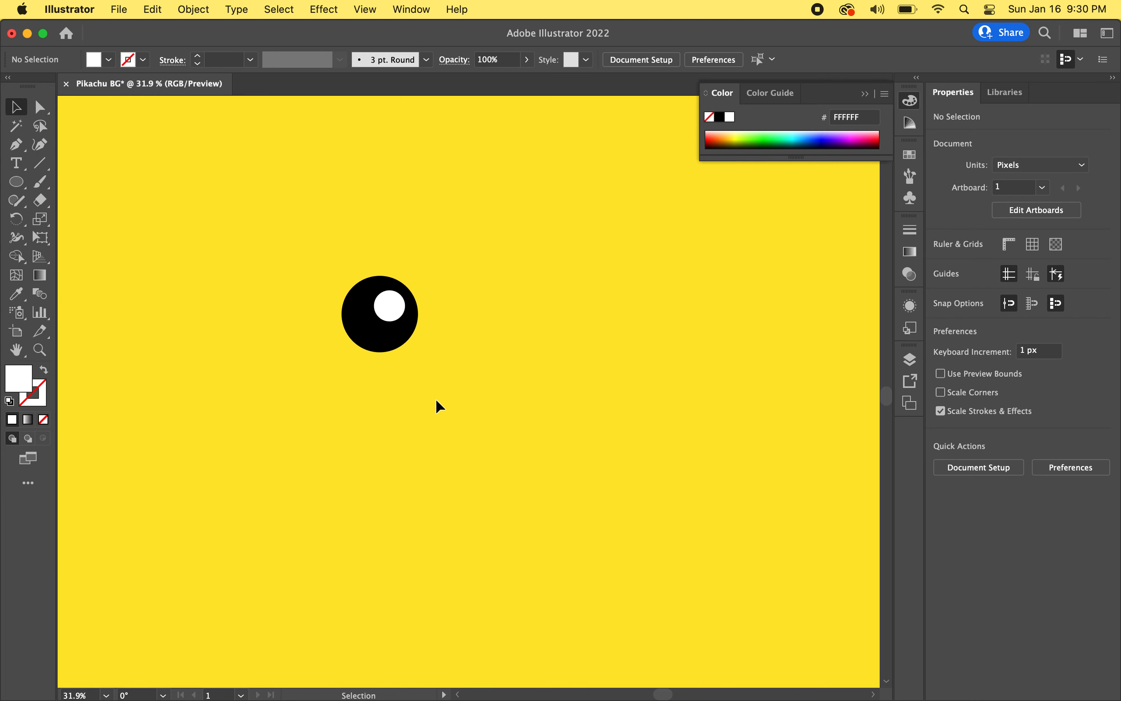
scroll(408, 316, up, 3)
drag(408, 313, 408, 313)
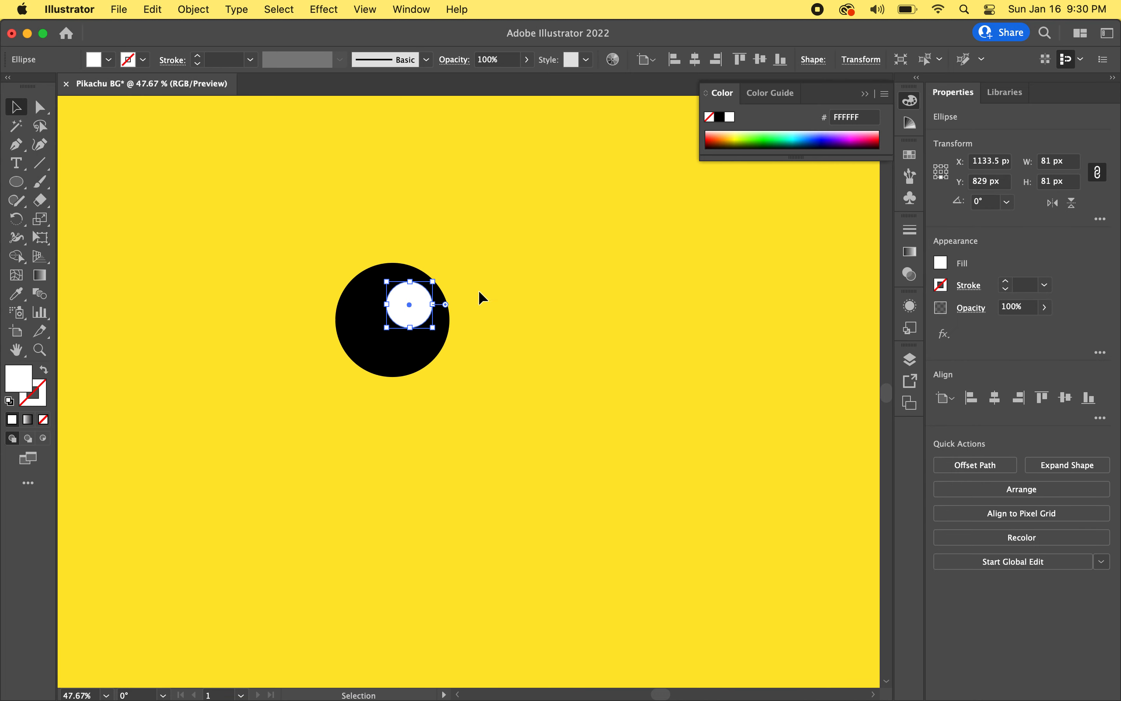
click(595, 288)
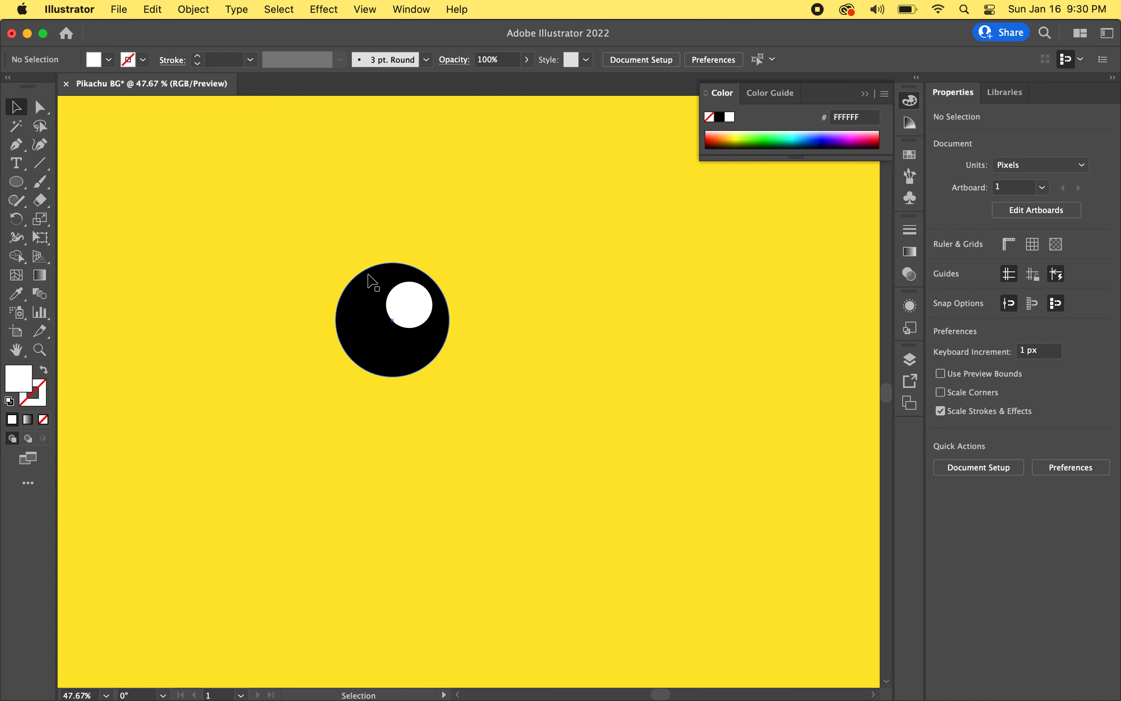
Group the white highlight with the black circle to form one eye
click(408, 307)
shift+click(360, 316)
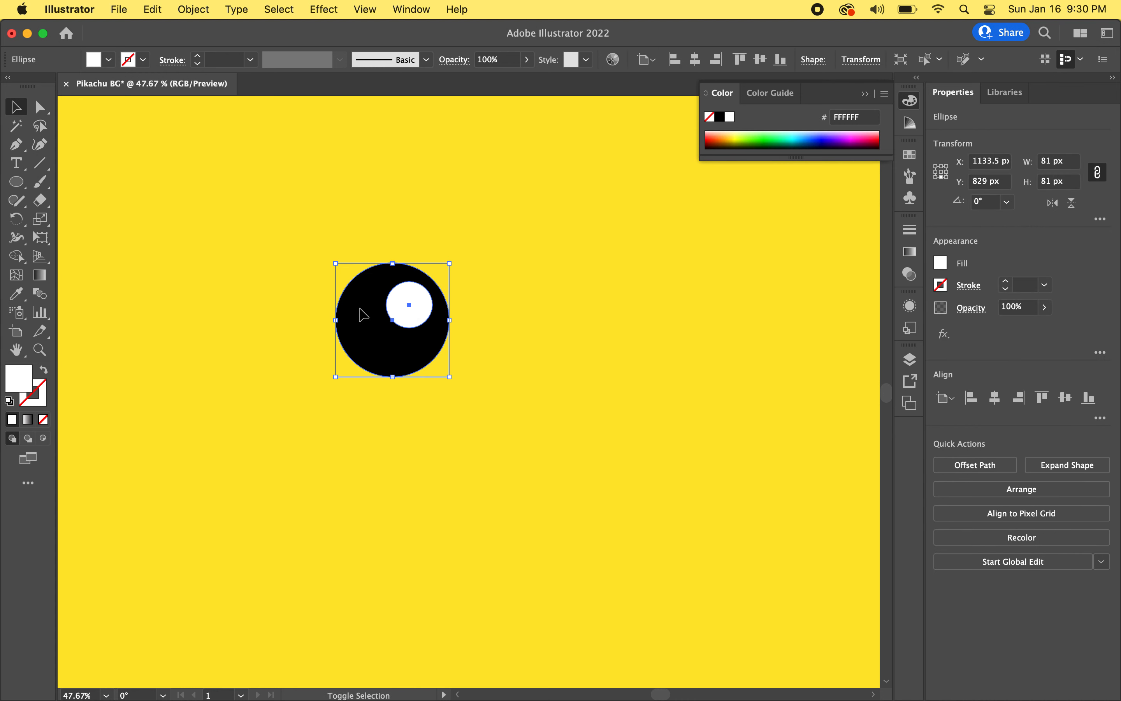
click(194, 9)
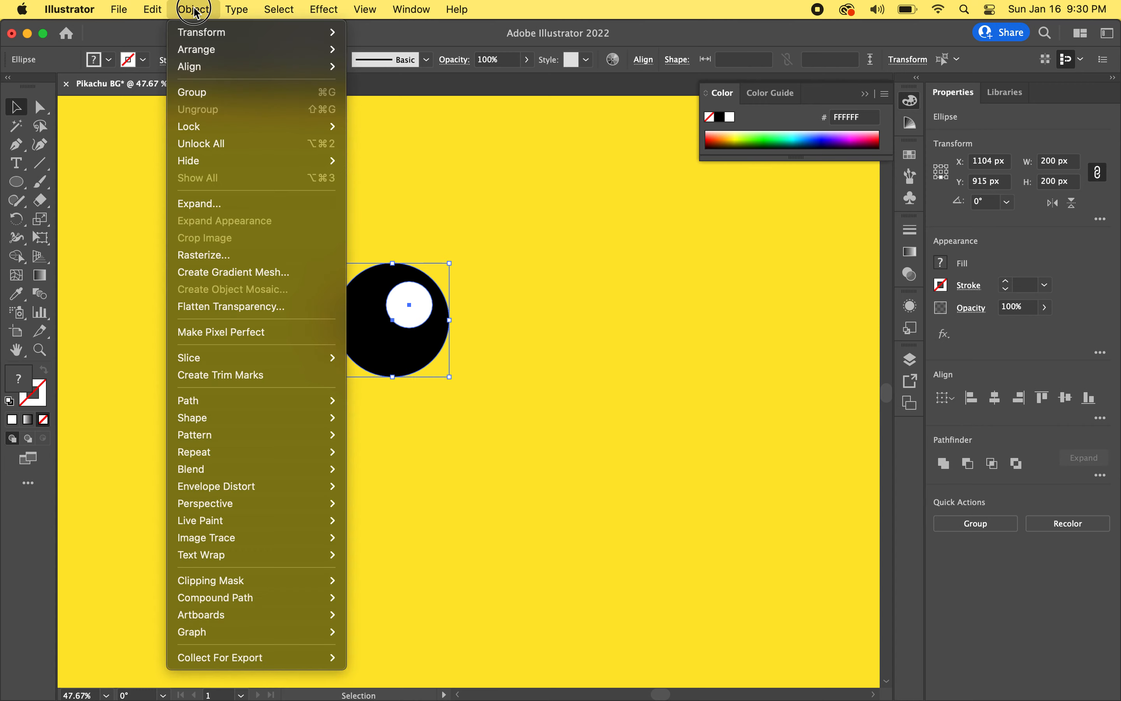
click(202, 95)
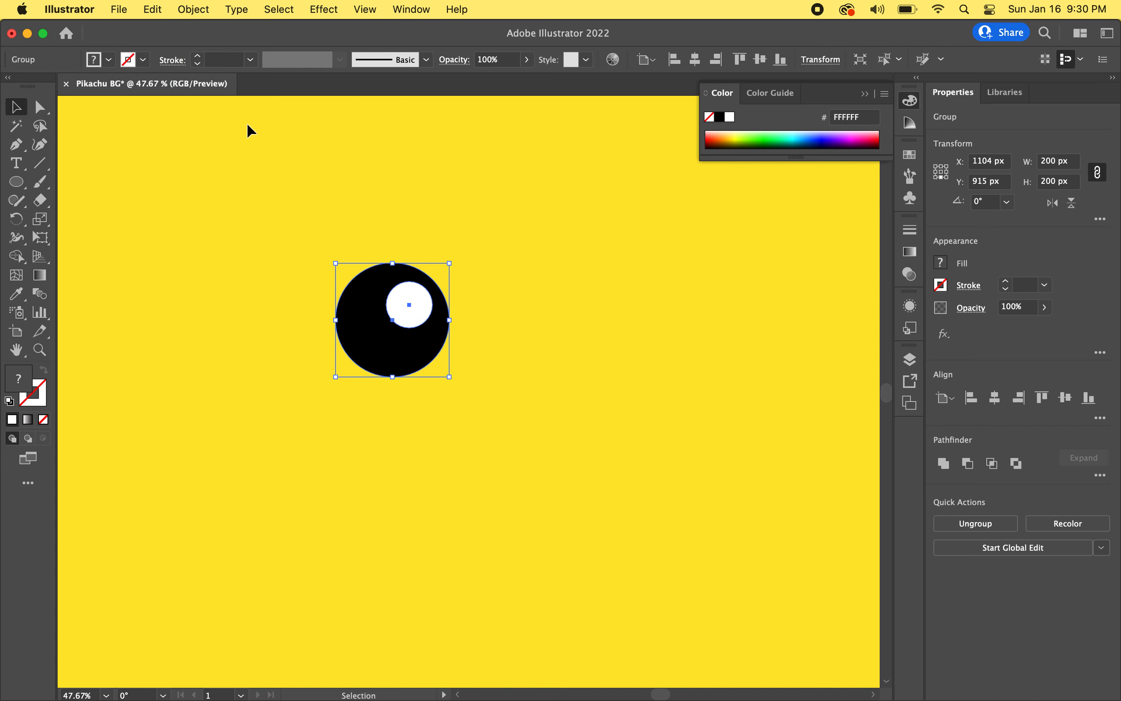
Reflect the eye group across the vertical axis as a copy
click(199, 13)
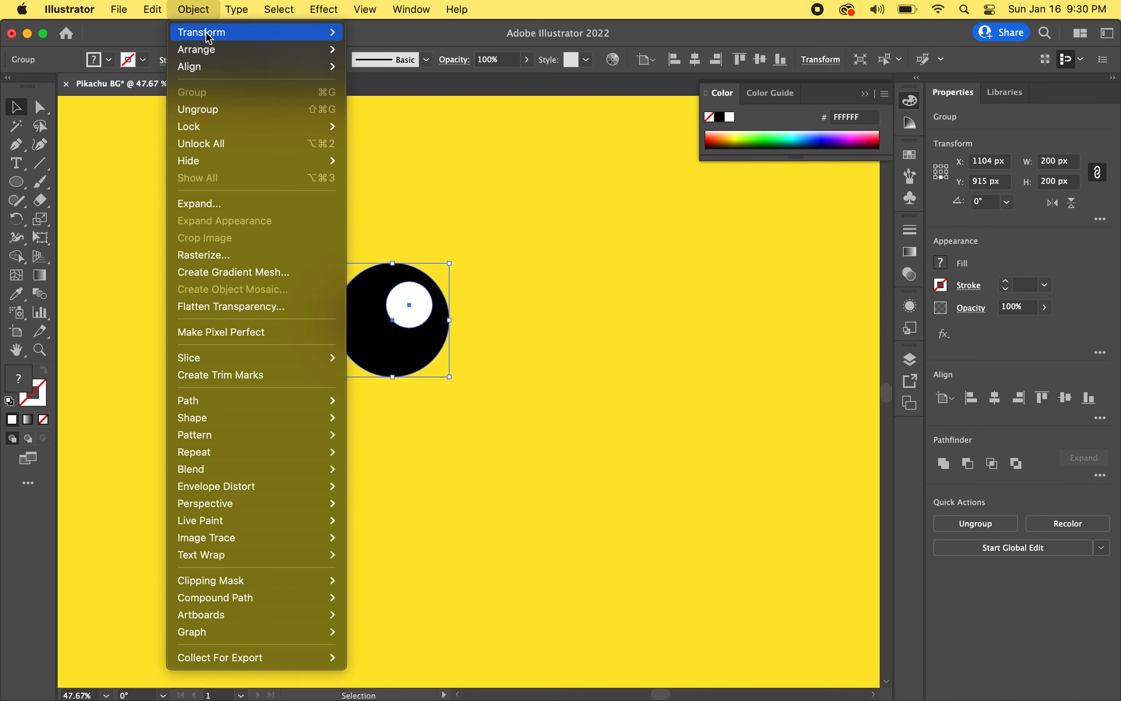
mouse_move(209, 36)
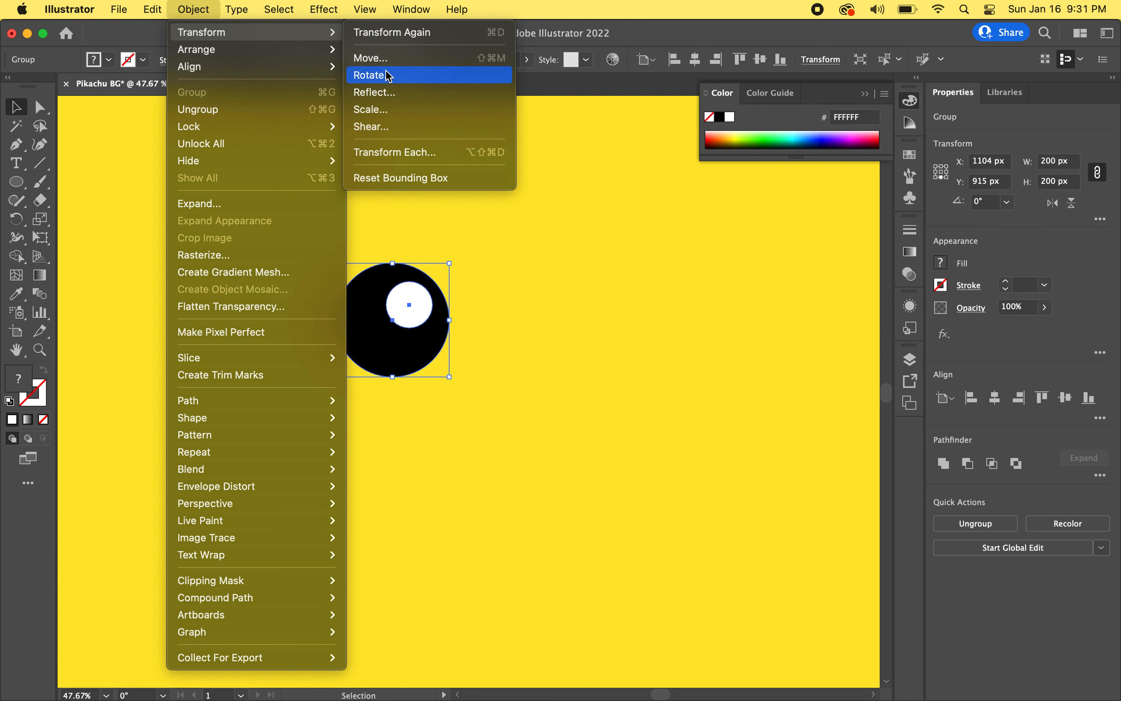
click(390, 95)
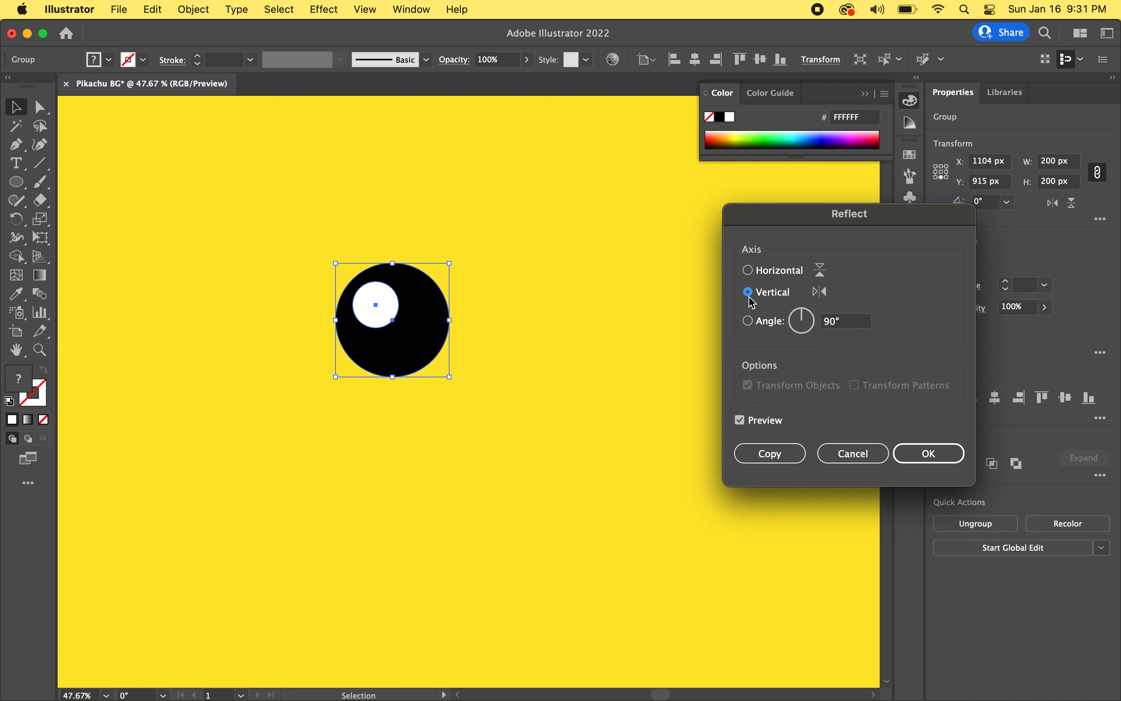
click(740, 420)
click(740, 420)
click(773, 453)
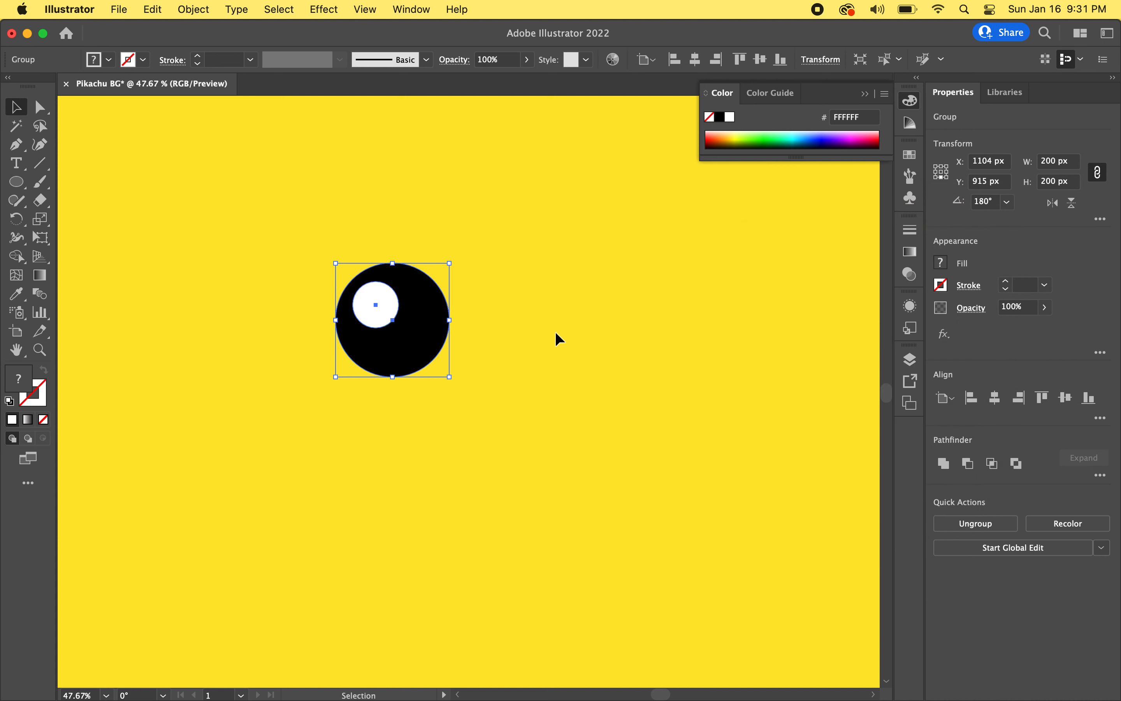
Move the mirrored eye about 495 px straight to the right of the original eye
scroll(522, 319, down, 3)
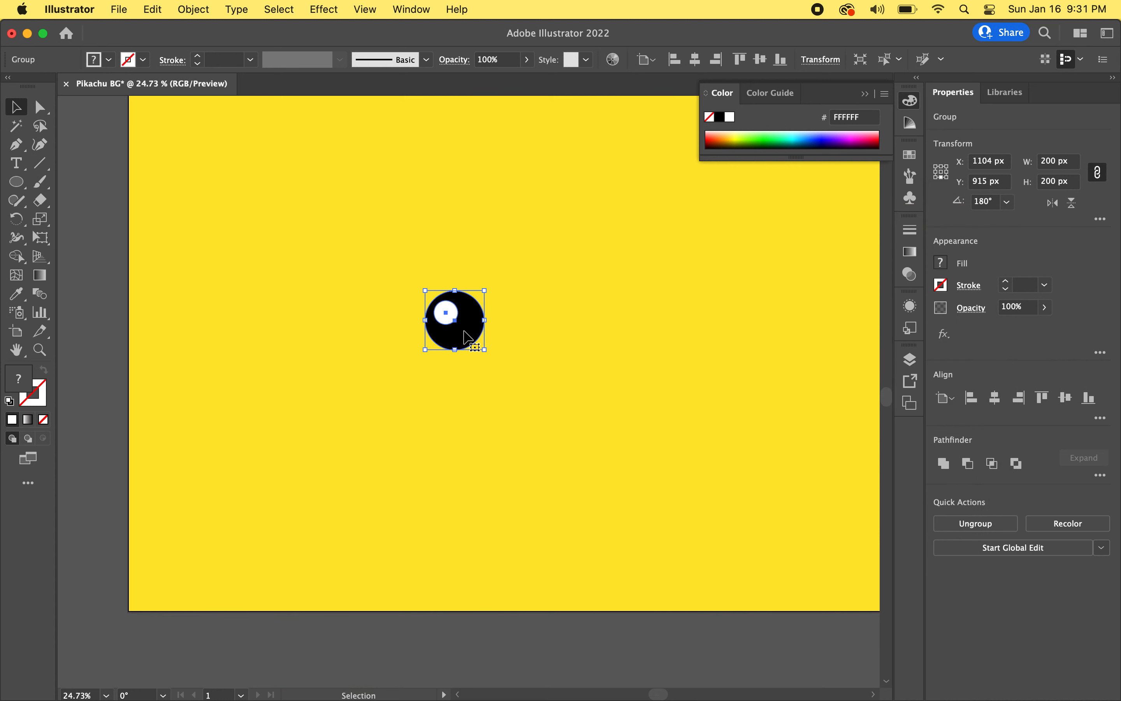
drag(461, 344, 604, 344)
scroll(561, 415, right, 3)
scroll(561, 416, up, 1)
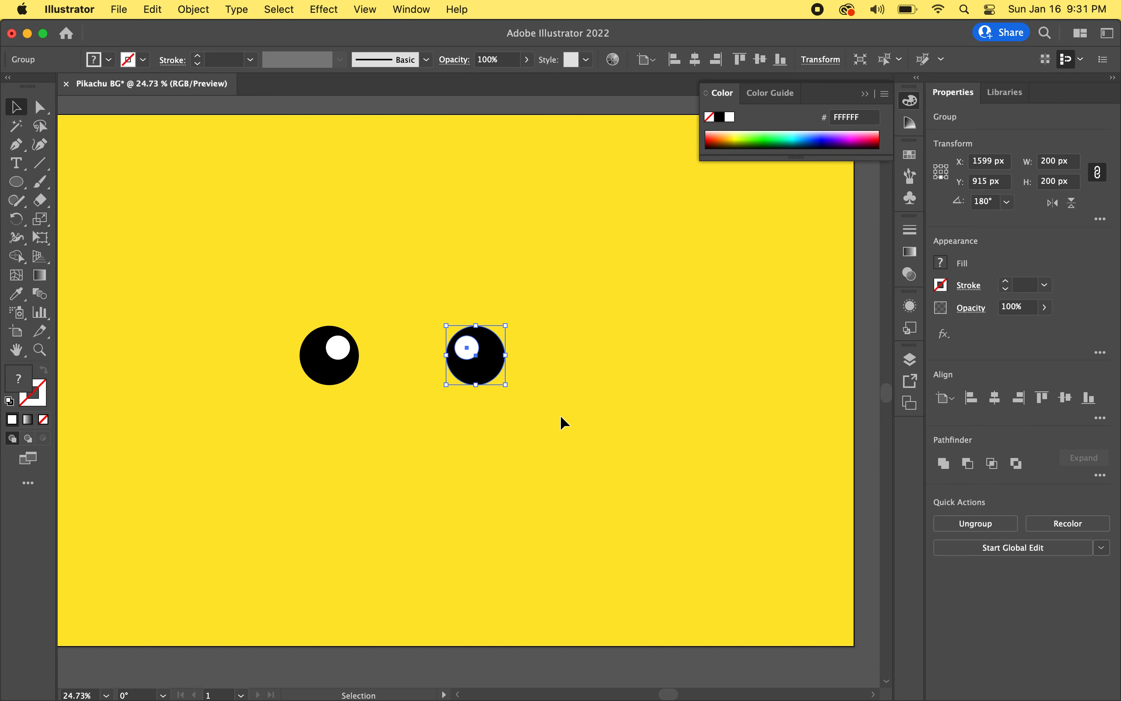
click(516, 406)
scroll(463, 542, down, 3)
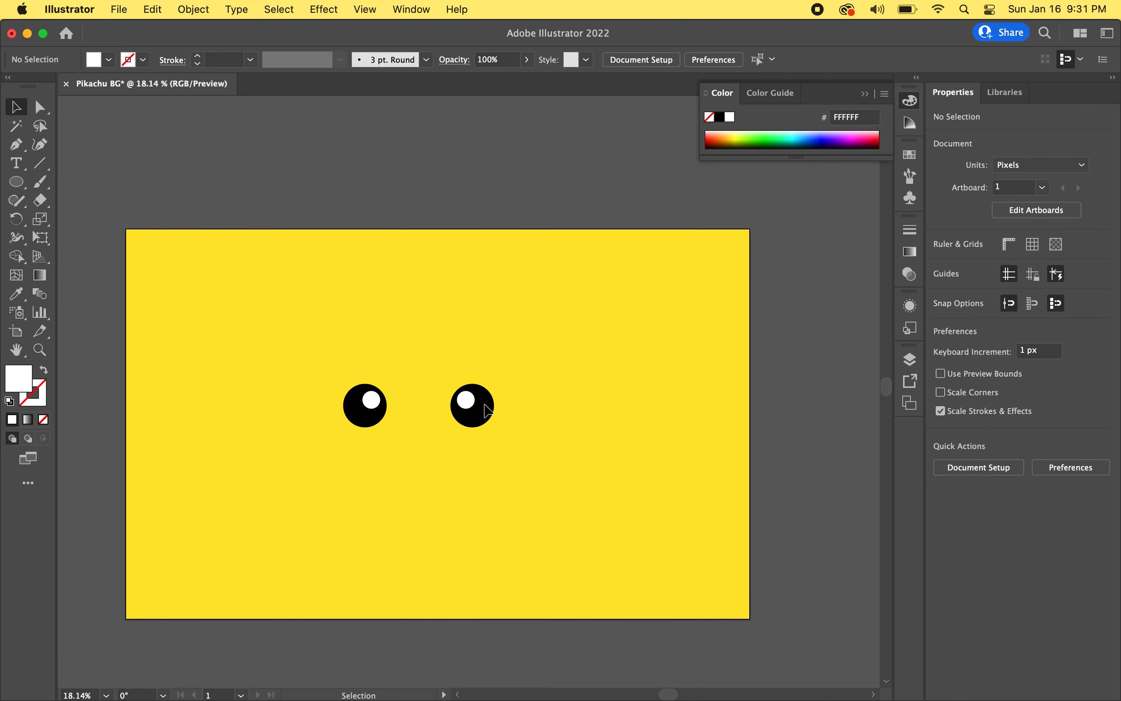
scroll(538, 407, up, 2)
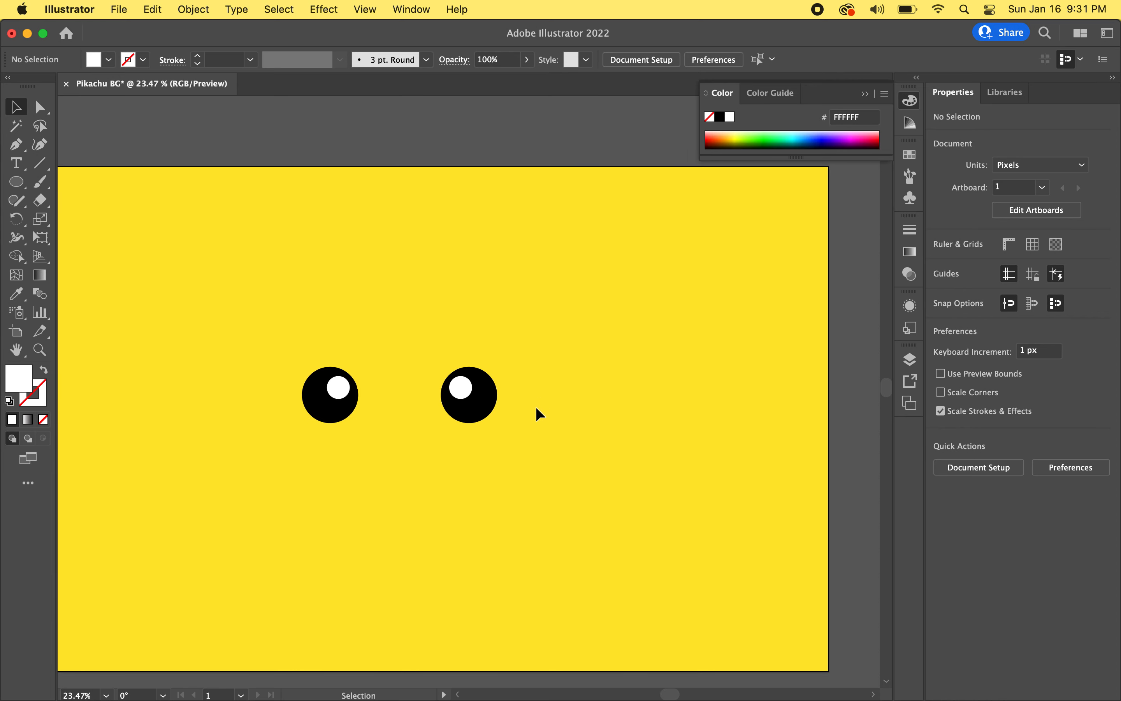
Select both eyes and group them into one object
scroll(536, 407, left, 1)
drag(590, 334, 301, 435)
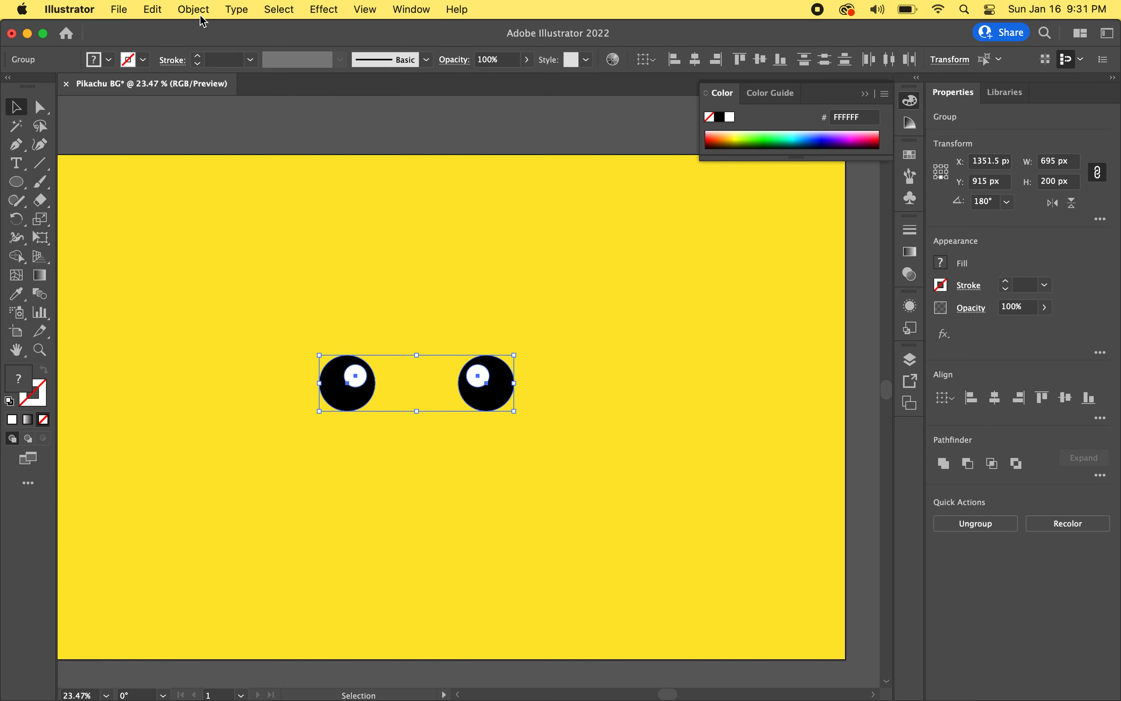
click(194, 9)
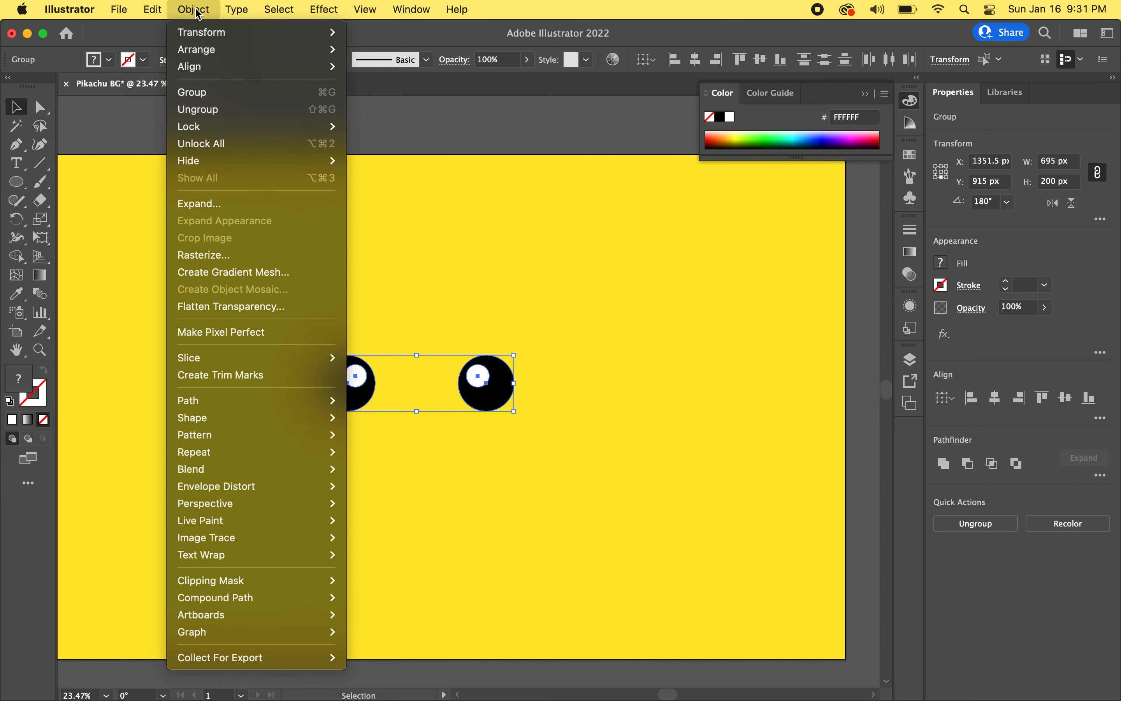
click(194, 93)
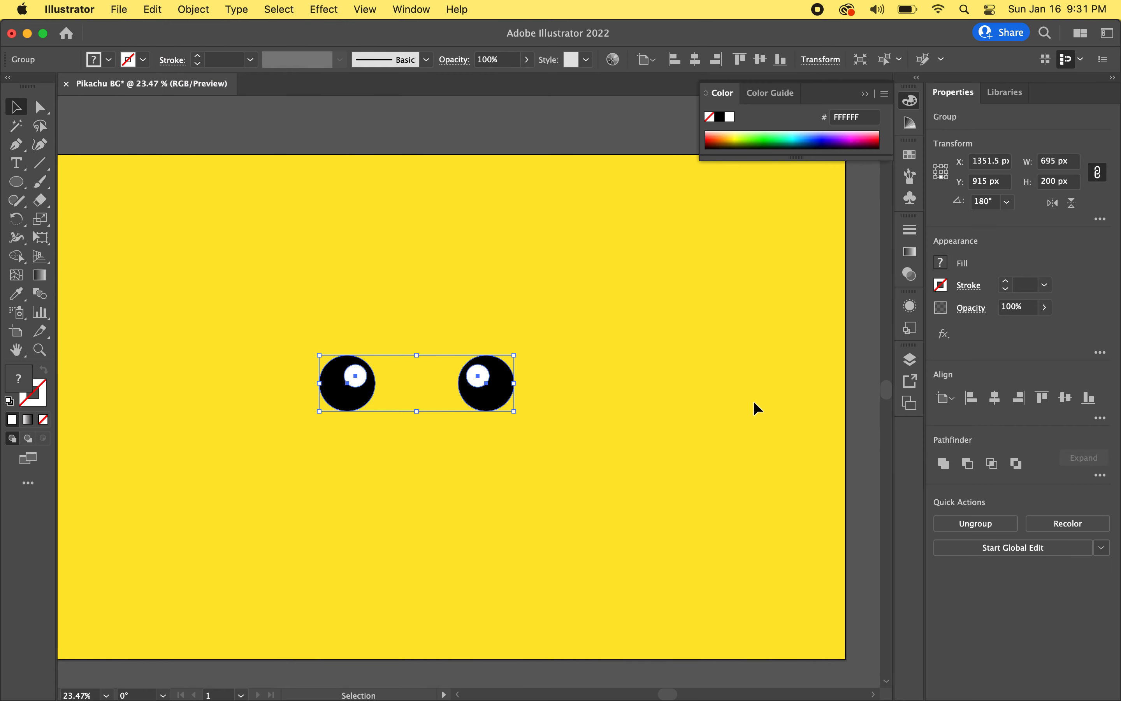
Align the pair of eyes to the artboard's horizontal and vertical centres
click(956, 408)
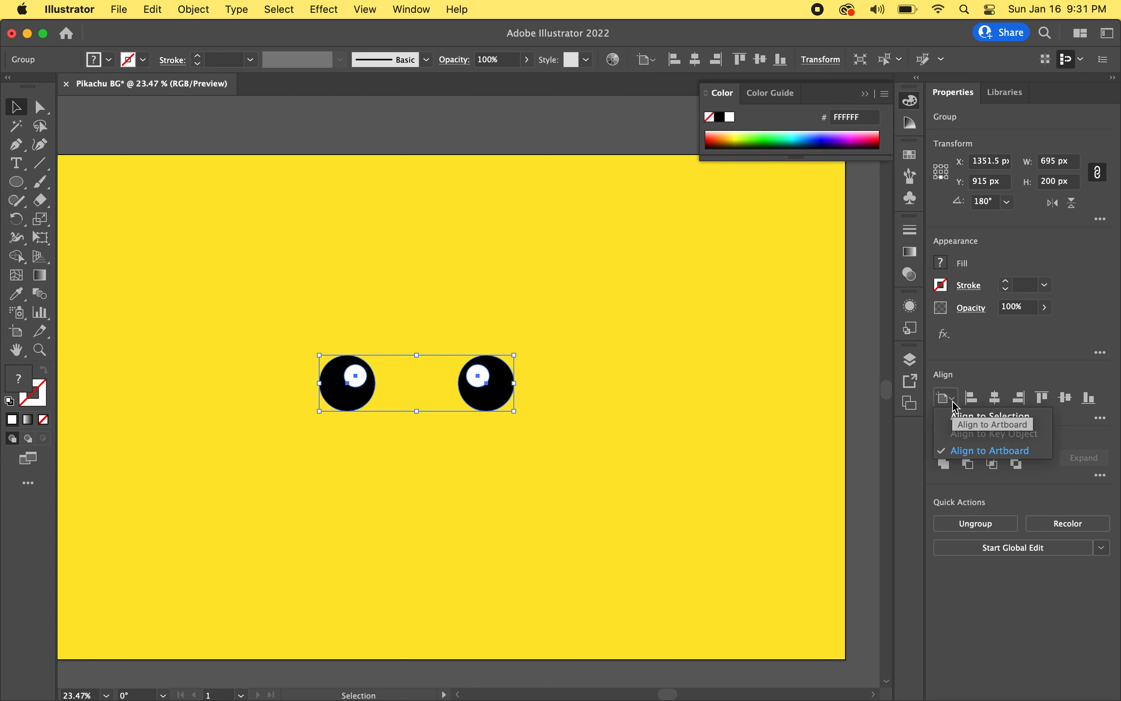
click(968, 452)
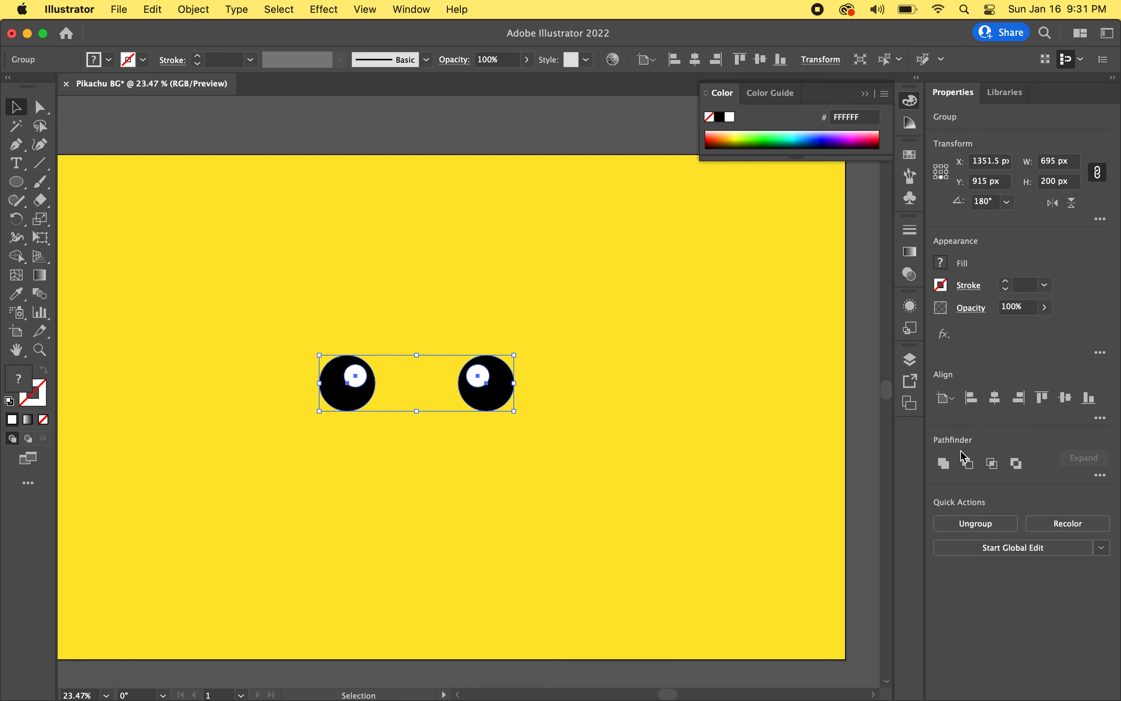
click(997, 399)
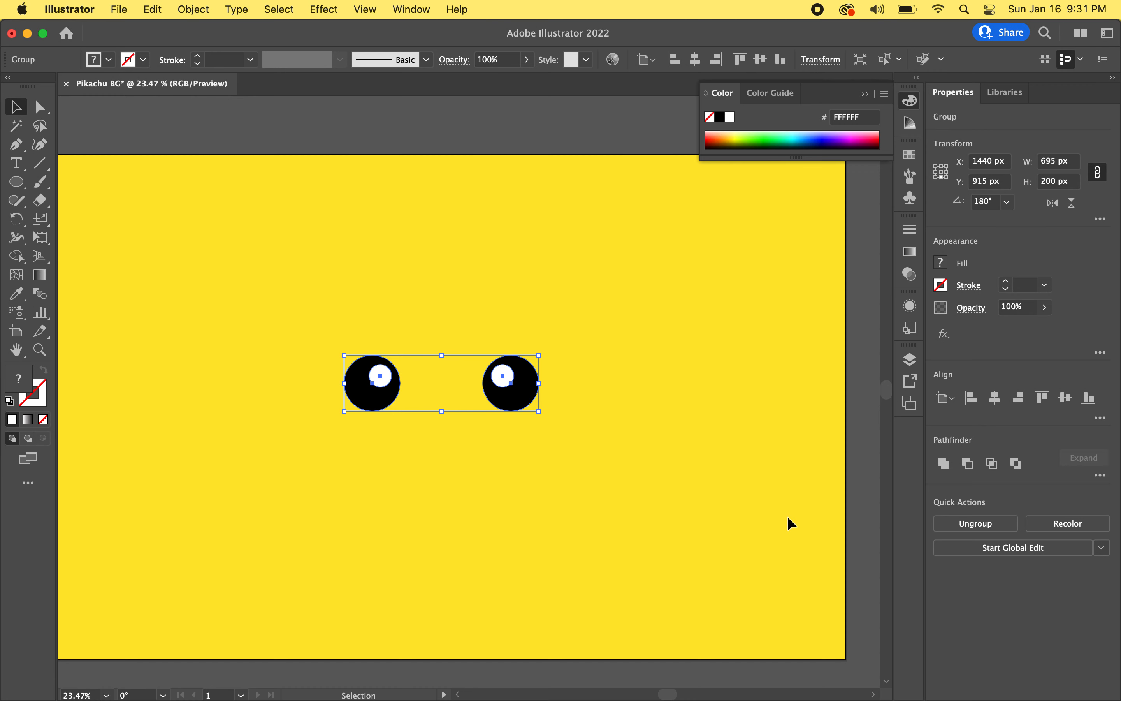
click(709, 479)
scroll(708, 479, down, 3)
scroll(707, 479, down, 2)
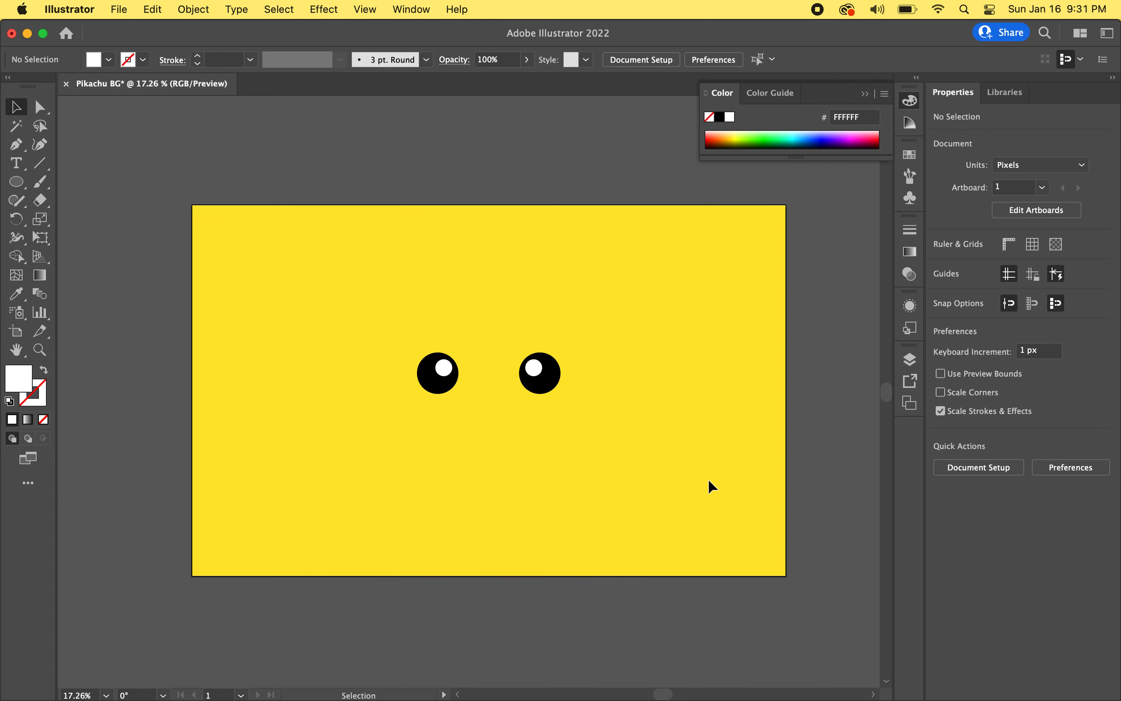
click(541, 372)
click(1066, 398)
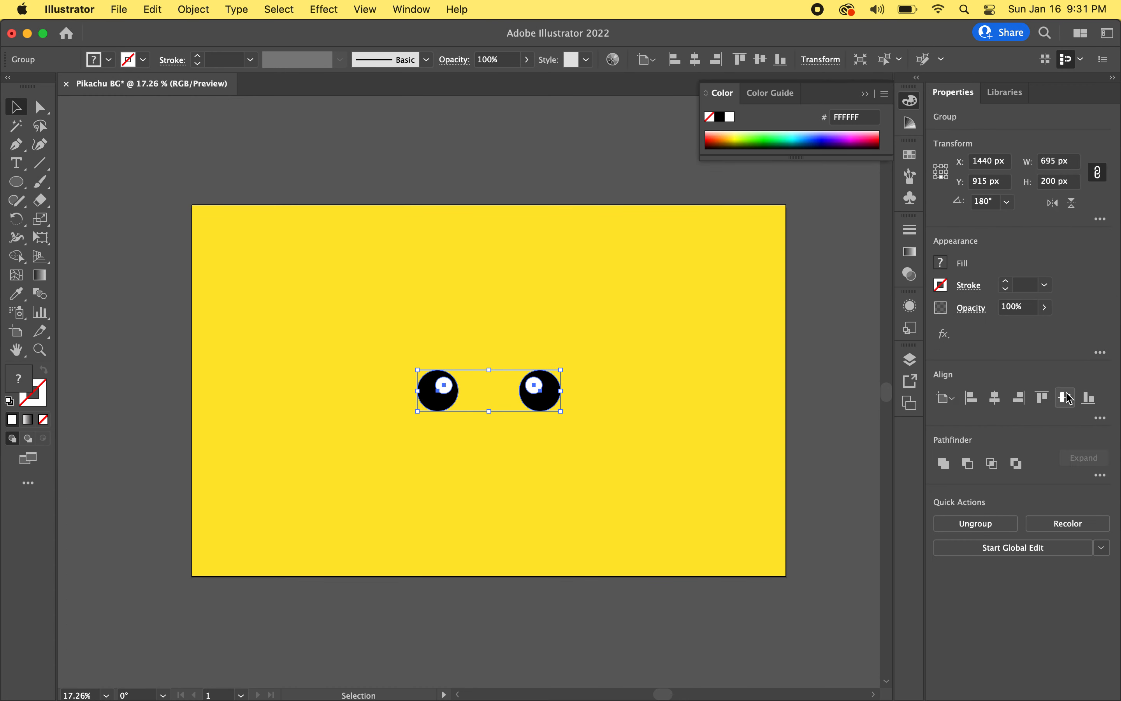
Nudge the pair of eyes straight up in large increments, to a little above the artboard's vertical centre
key(shift+Up)
key(shift+Up)
key(shift+Up)
key(shift+Up)
key(shift+Up)
key(shift+Up)
key(shift+Up)
key(shift+Up)
key(shift+Up)
key(shift+Up)
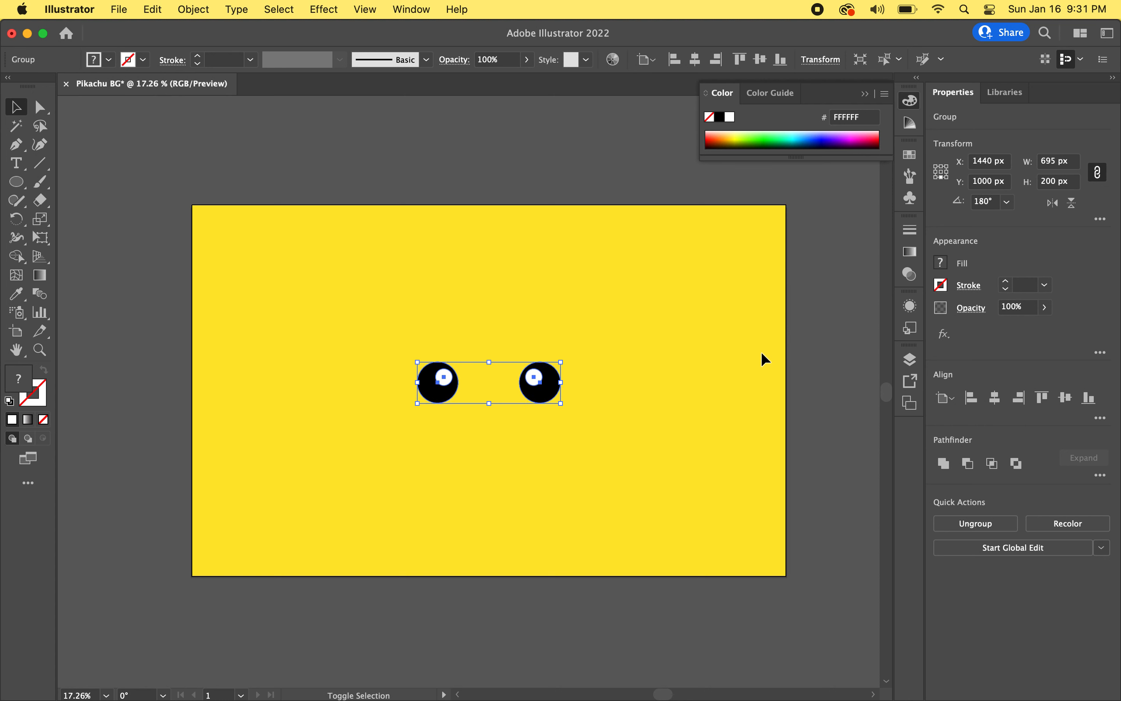
key(shift+Up)
key(shift+Up)
key(shift+Up)
key(shift+Up)
key(shift+Up)
key(shift+Up)
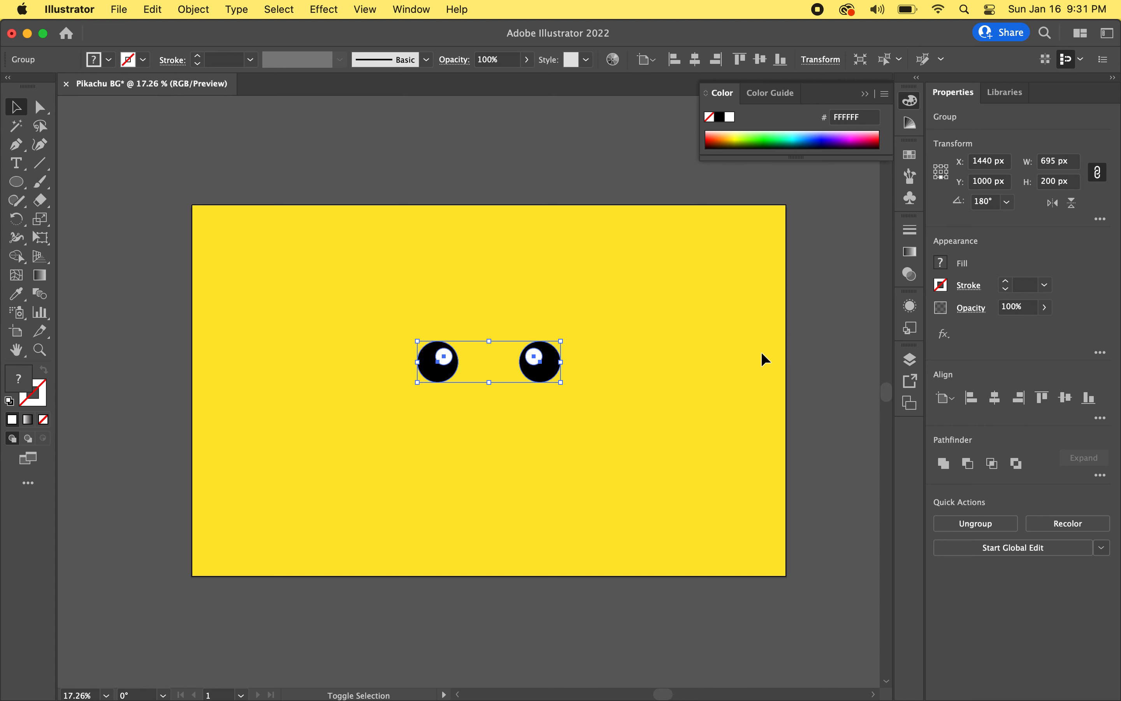
Draw an ellipse 90 px wide and 30 px high between and just below the eyes as the nose, filled with black
click(559, 139)
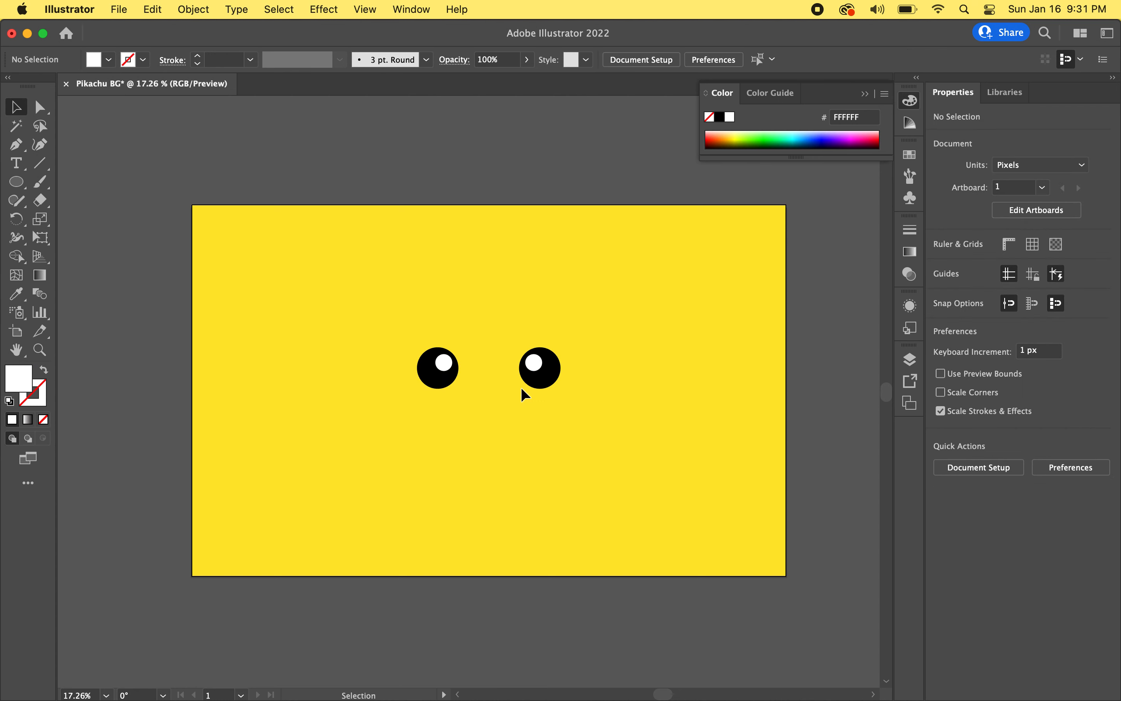
scroll(490, 405, up, 5)
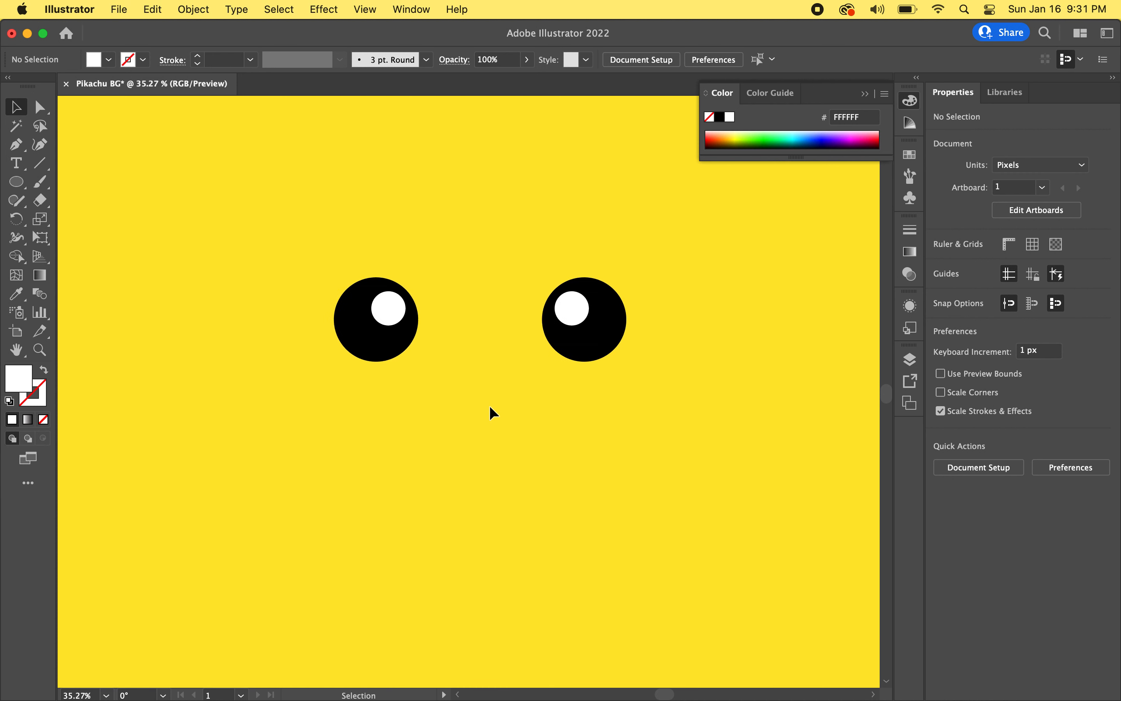
scroll(490, 406, down, 1)
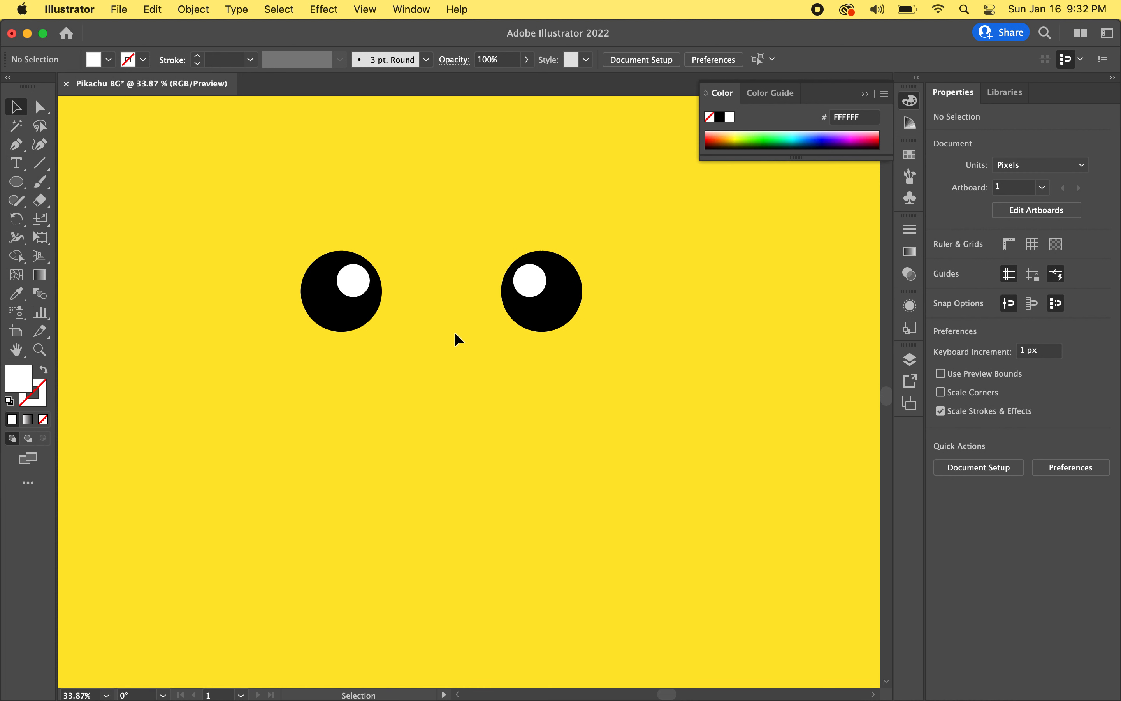
click(16, 183)
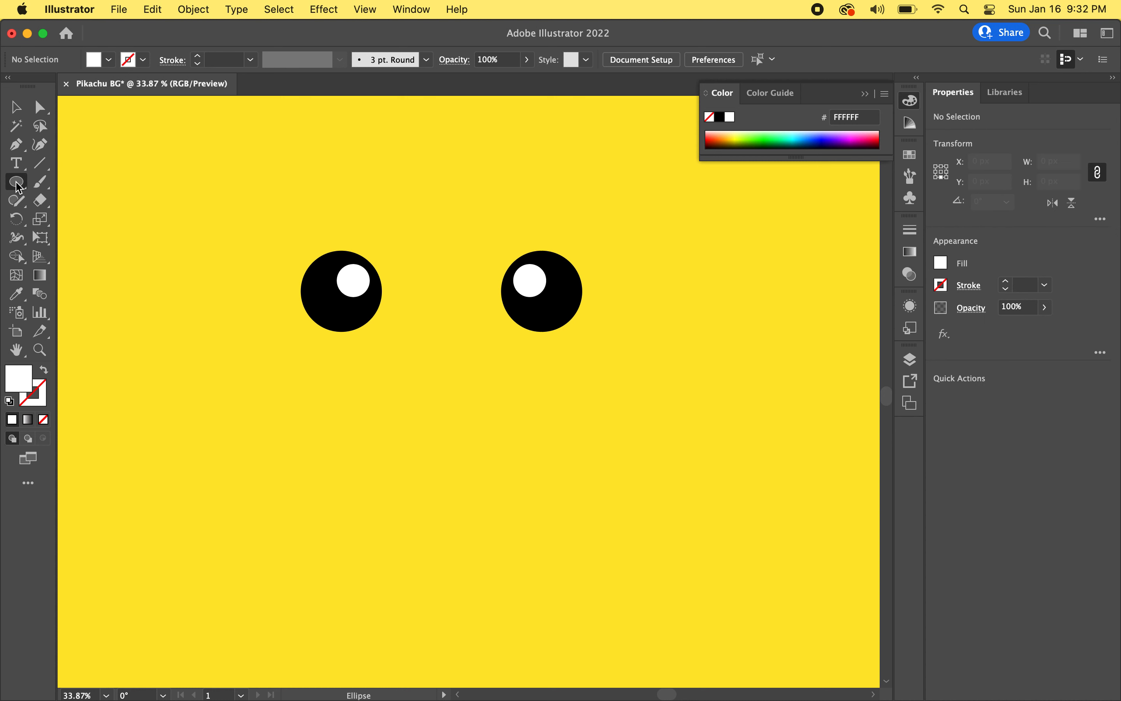
drag(406, 331, 463, 354)
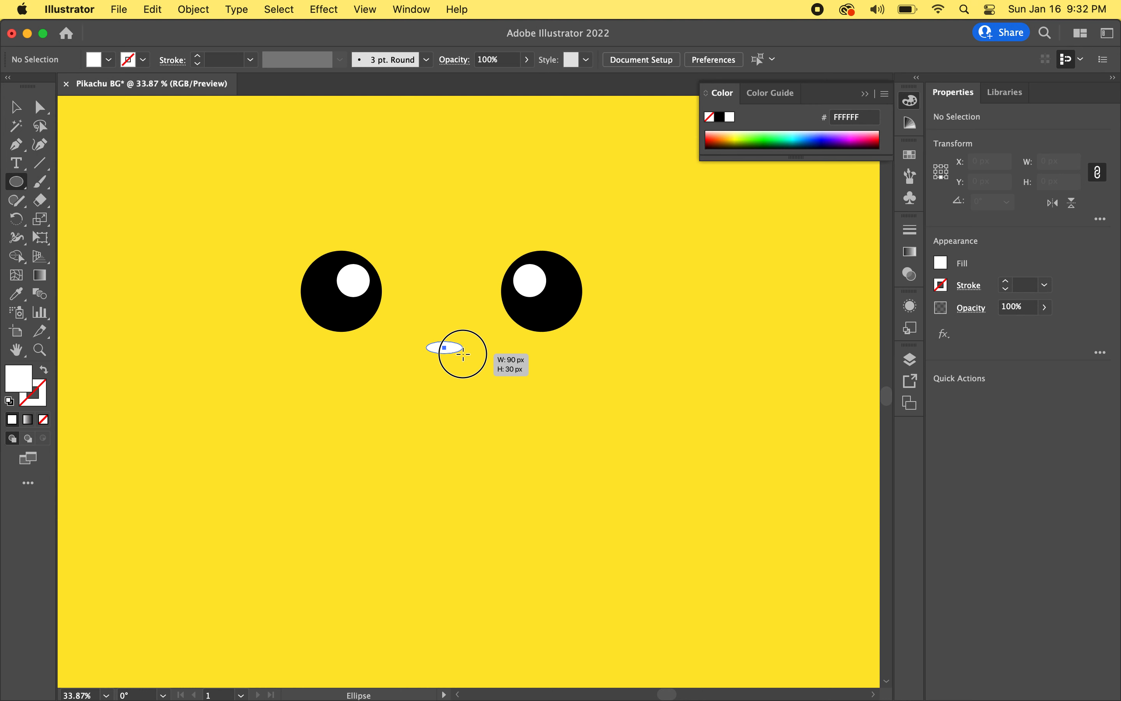
drag(464, 354, 462, 352)
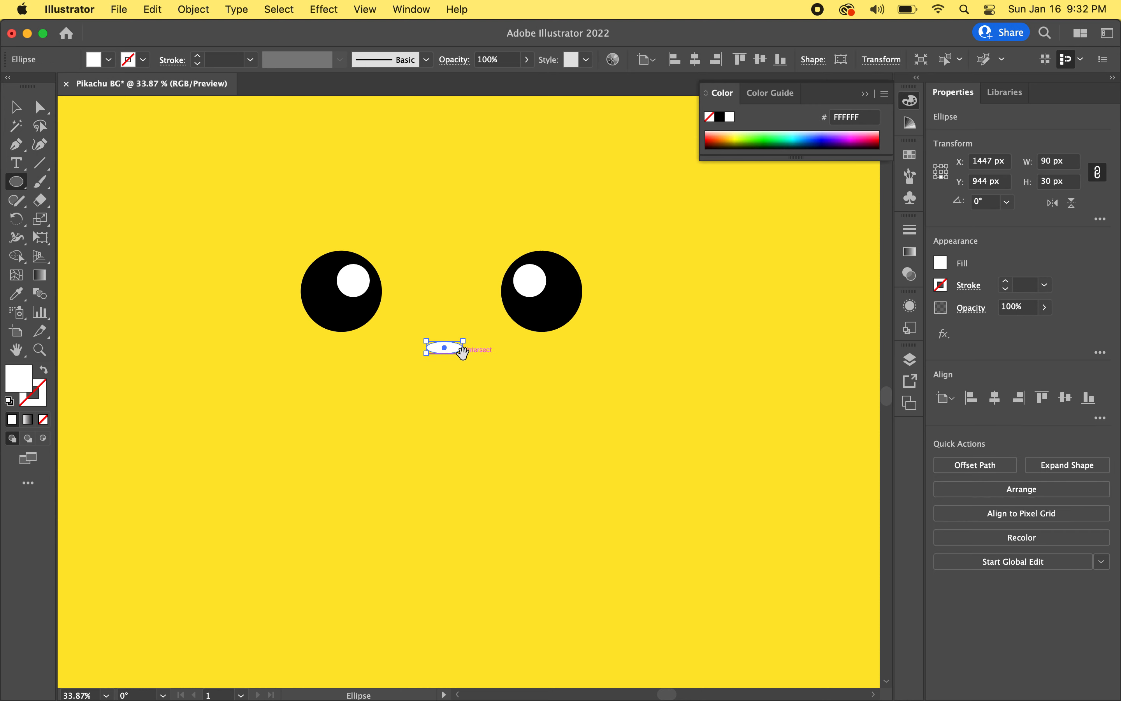
click(720, 117)
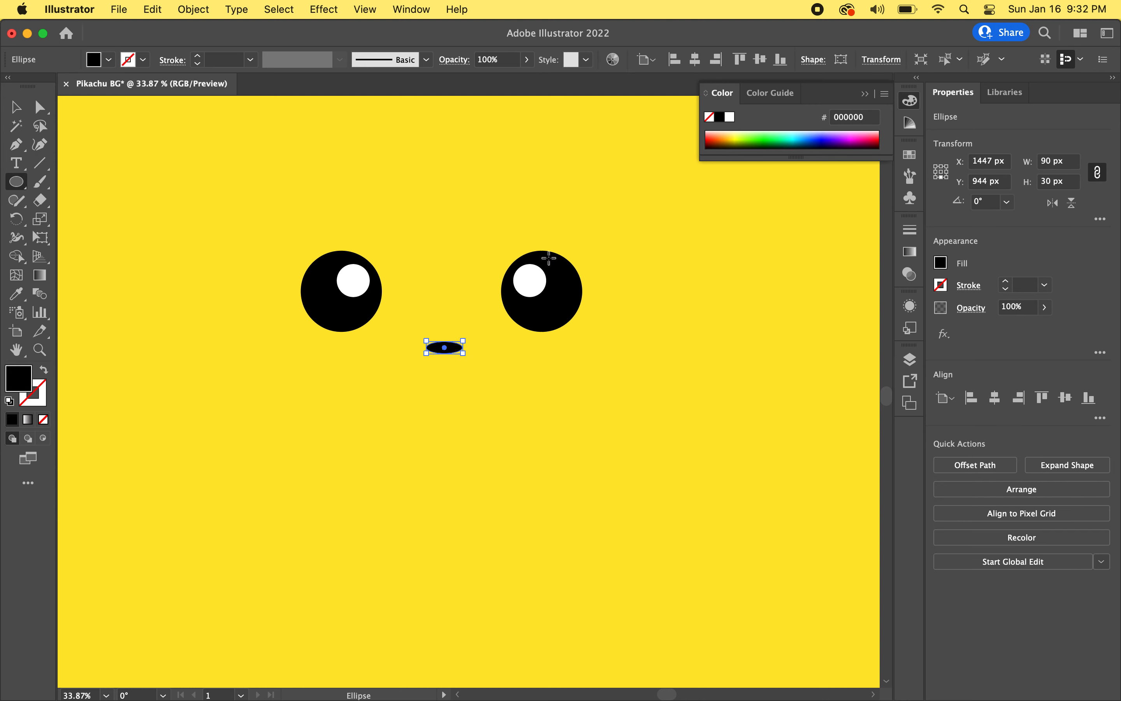
Move the nose ellipse's top anchor point straight down to Y 927 px to flatten the upper edge into a slight dip
alt+scroll(438, 348, up, 8)
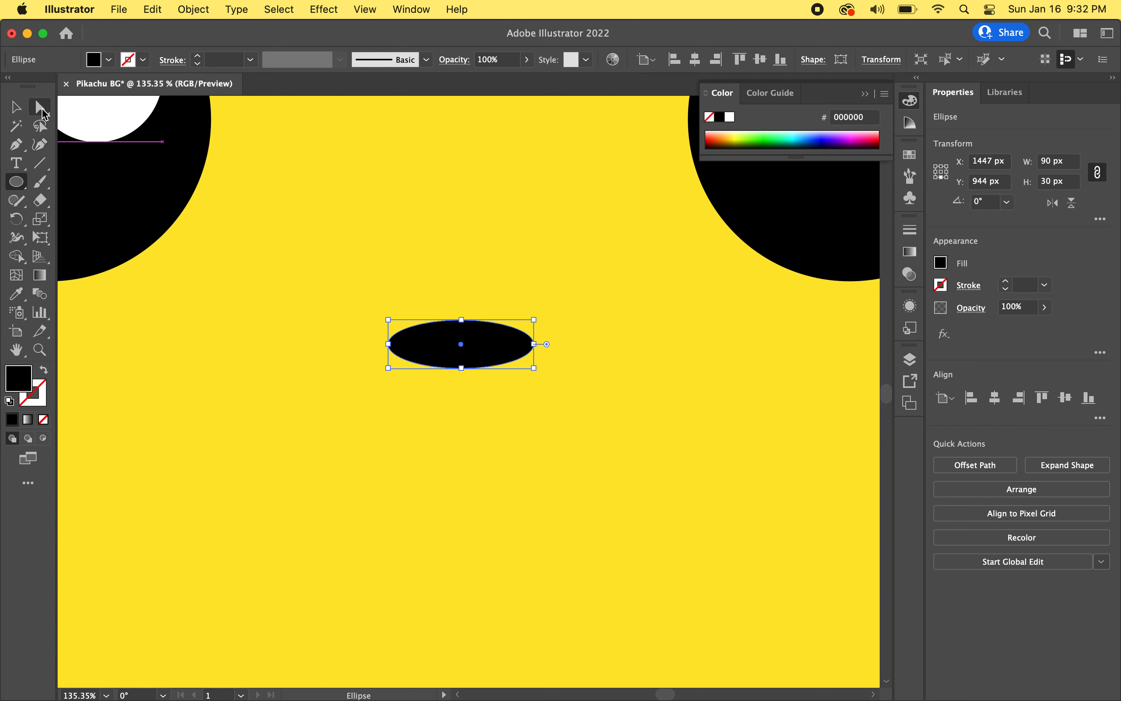
click(41, 110)
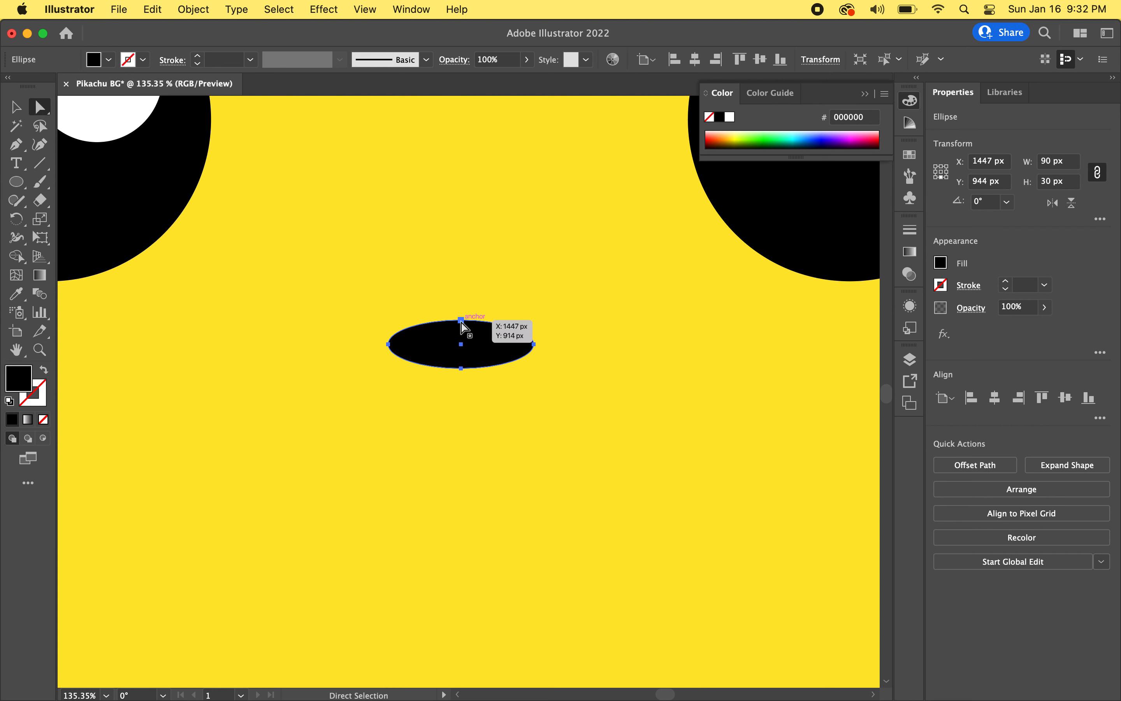
click(461, 321)
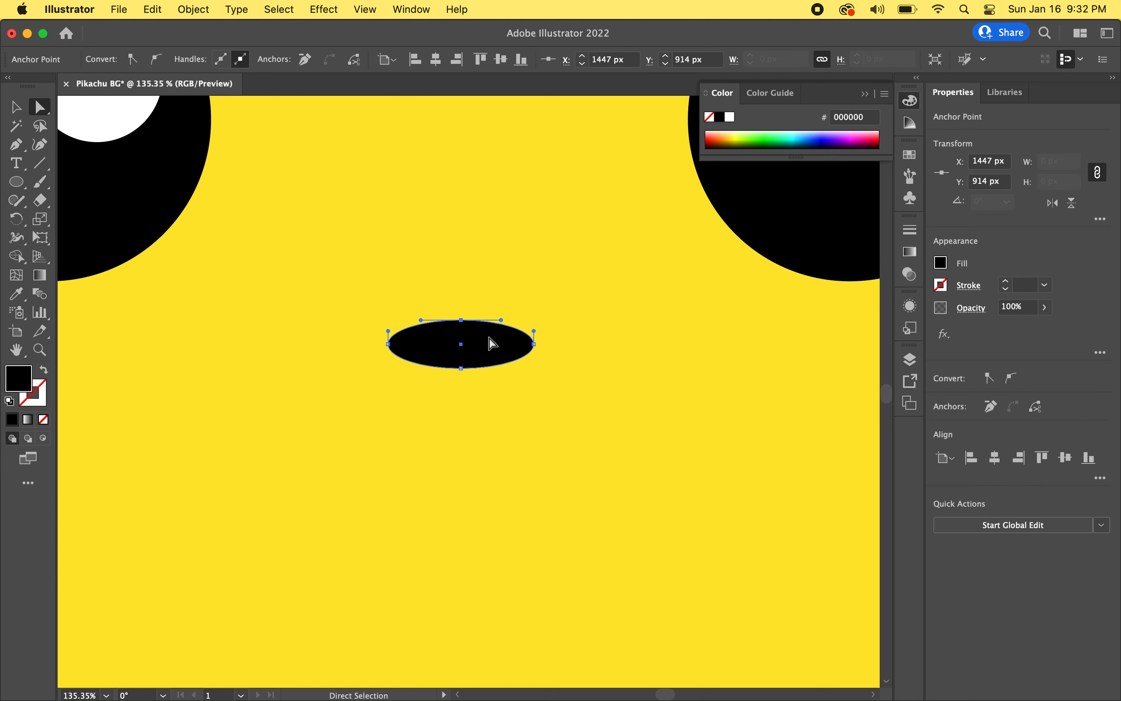
key(Down)
key(Down)
key(Down)
key(Down)
key(Down)
key(Down)
key(Down)
key(Down)
key(Down)
key(Down)
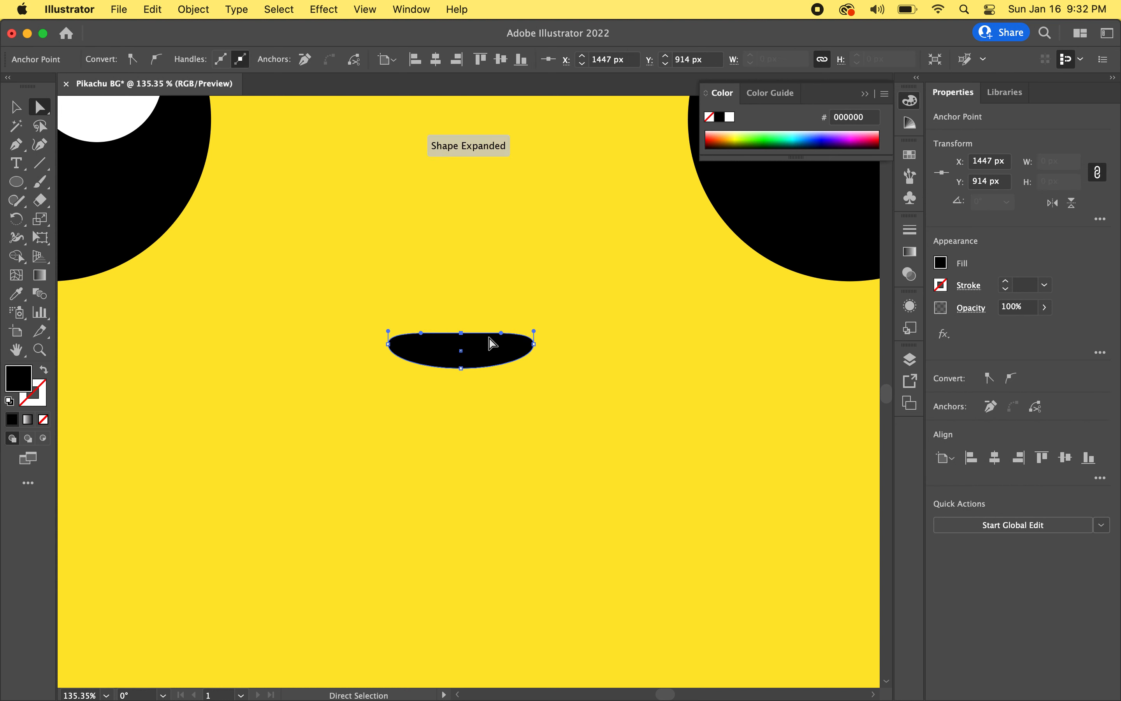
key(Down)
key(Down)
key(Down)
key(Down)
key(Down)
key(Down)
key(Down)
key(Down)
key(Down)
key(Down)
key(Down)
key(Down)
key(Down)
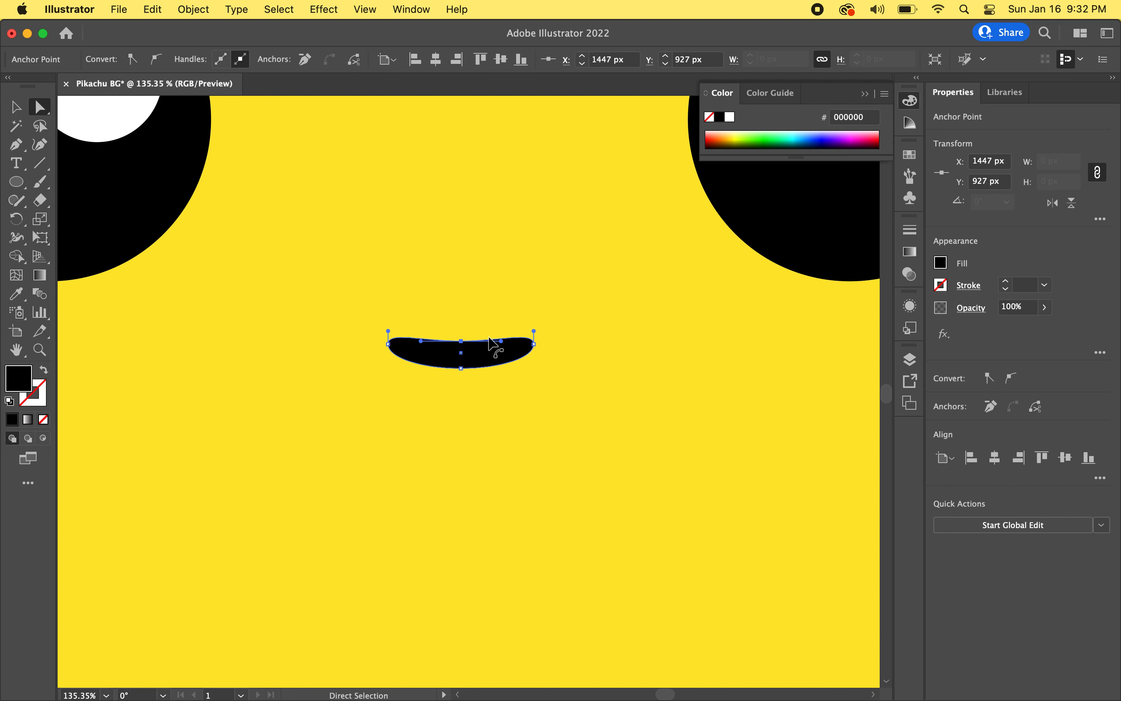
Select the nose's left and right anchor points together and nudge them slightly down to soften the upper corners
shift+click(534, 344)
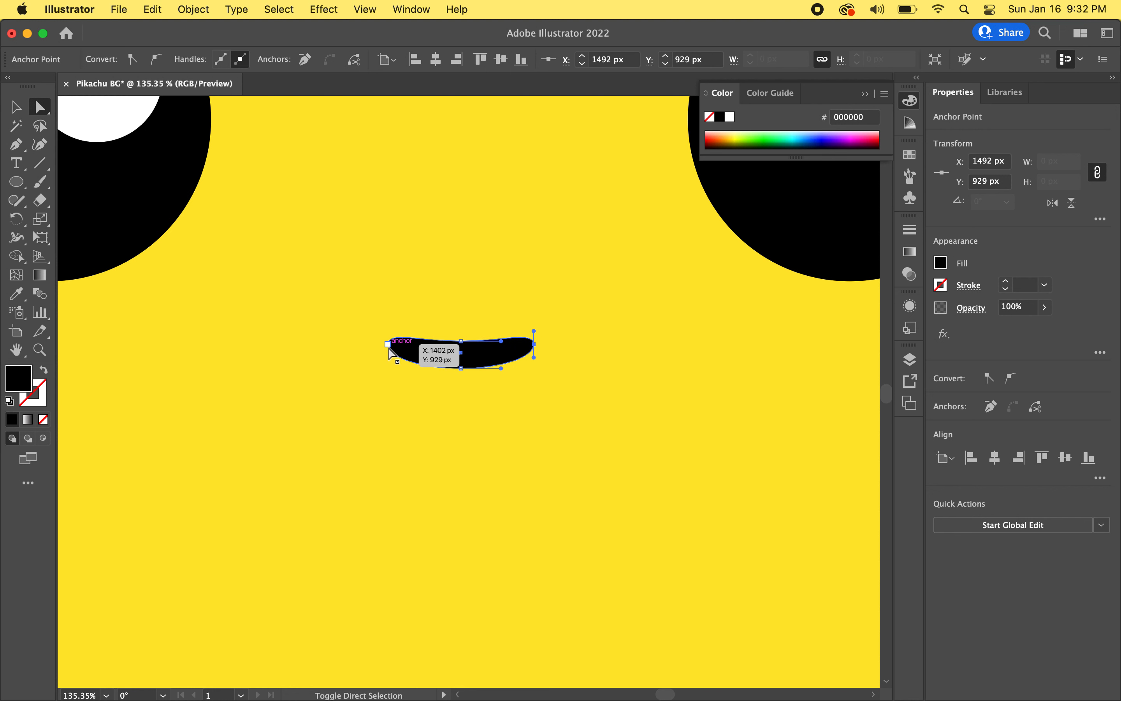
shift+click(388, 347)
key(Down)
key(Down)
key(Down)
key(Down)
key(Down)
key(Down)
key(Up)
key(Up)
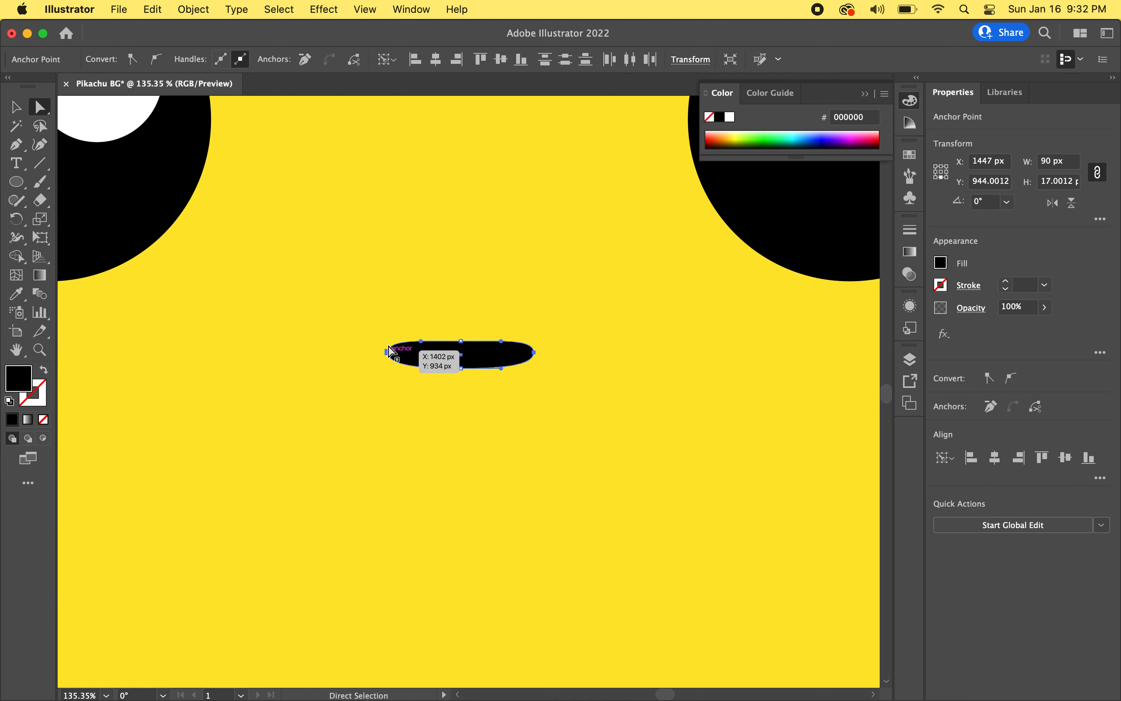
key(Up)
key(Up)
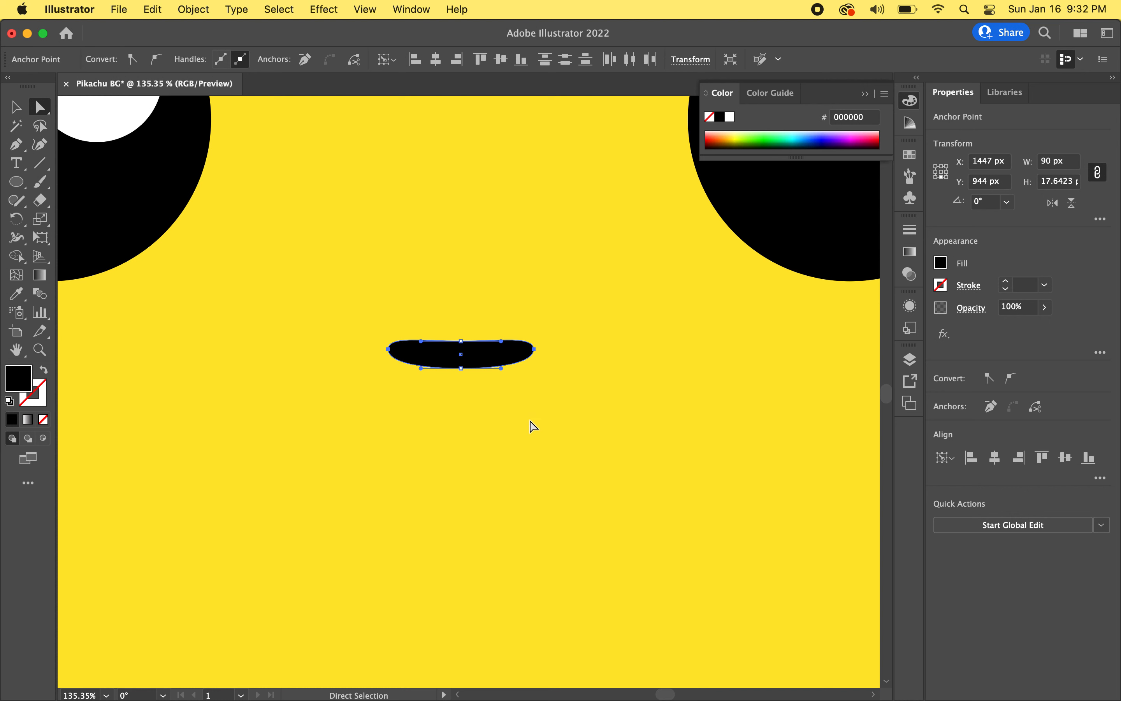
Raise the nose's bottom anchor point to Y 943 px
click(462, 368)
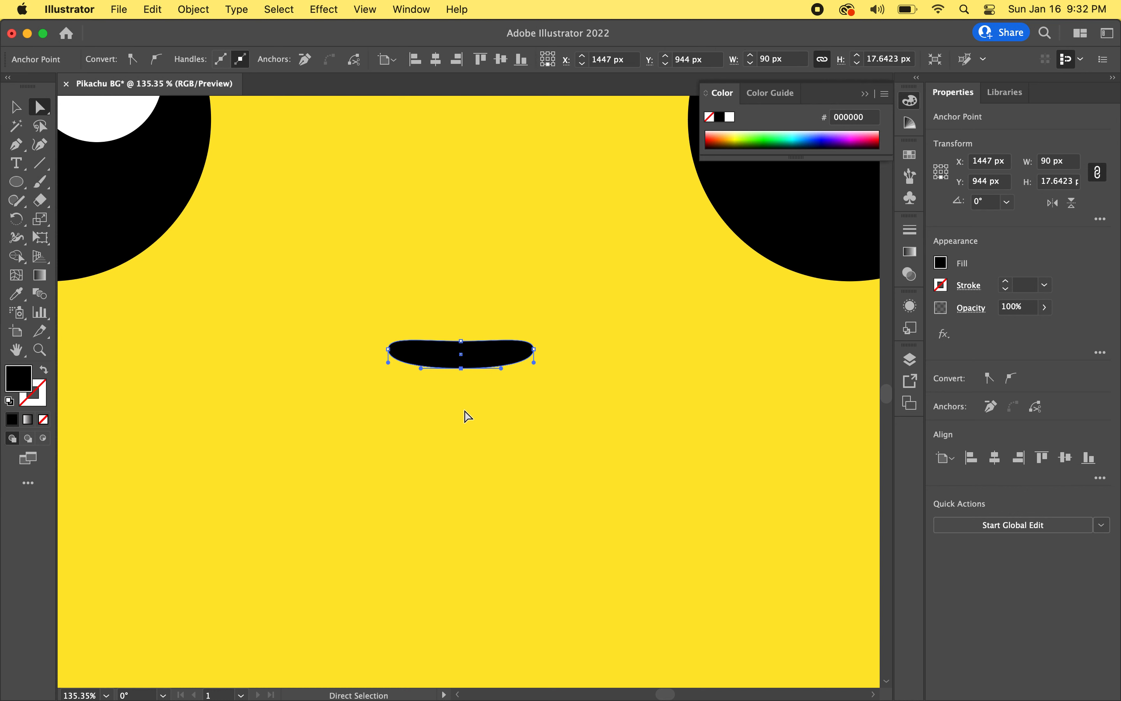
key(Up)
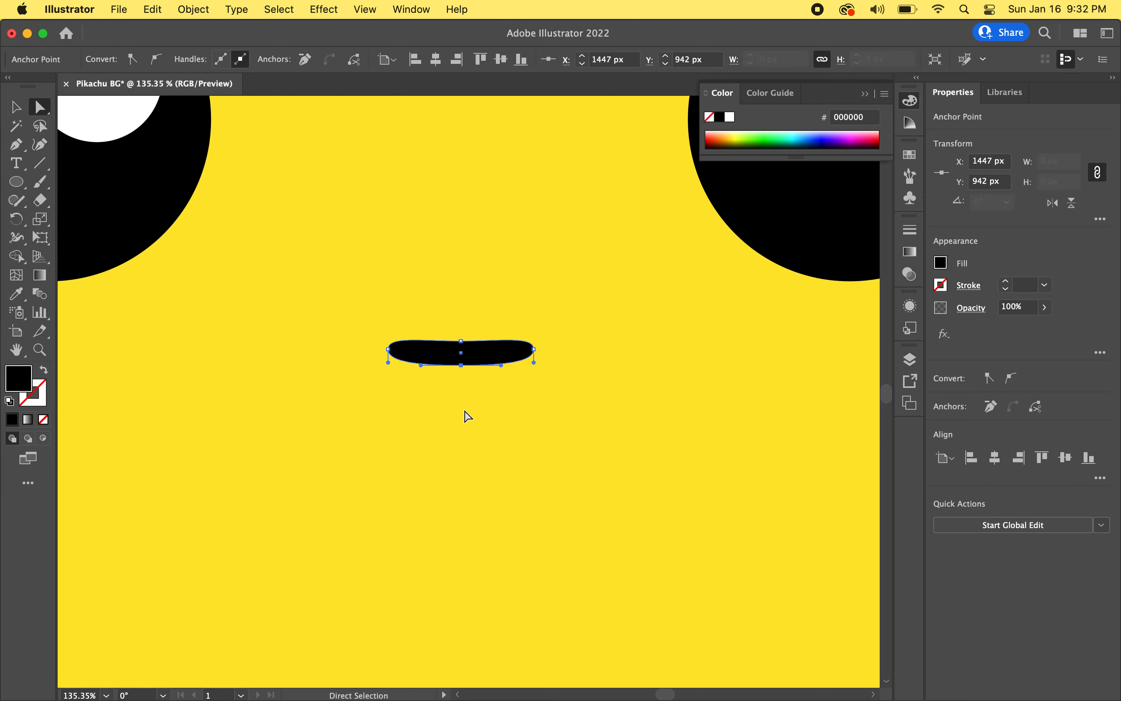
click(534, 447)
scroll(535, 447, down, 5)
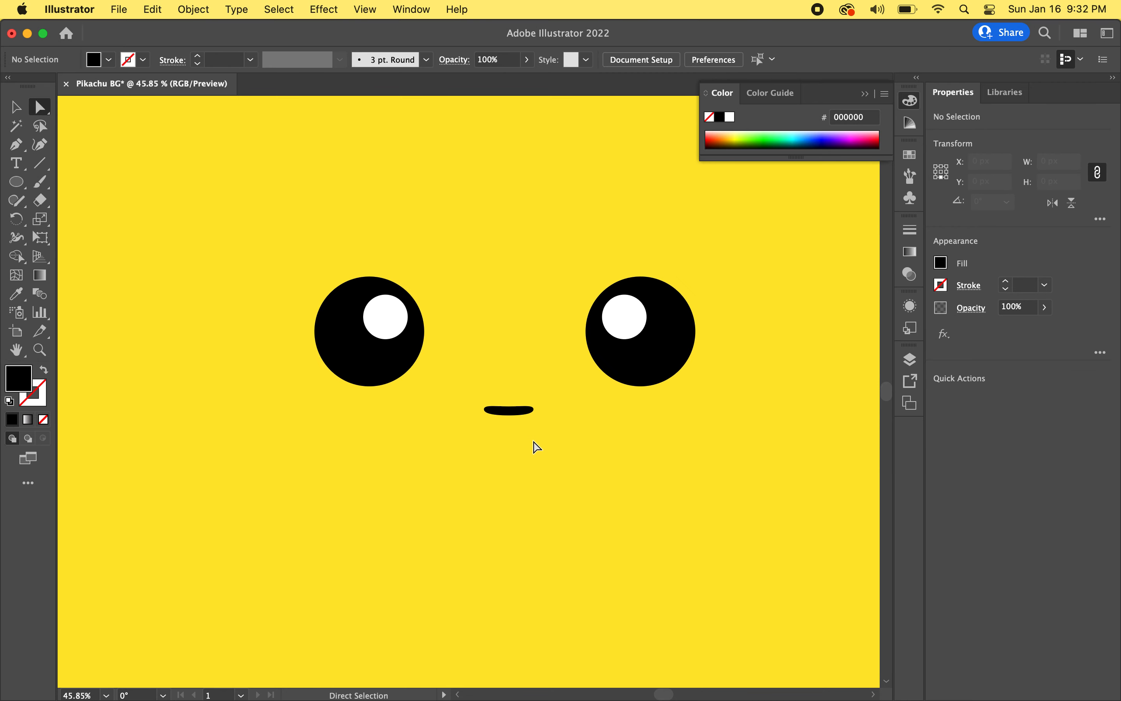
Lower the nose's bottom anchor point to about Y 947 px so the underside is rounder
scroll(509, 402, up, 4)
click(503, 394)
scroll(491, 395, up, 3)
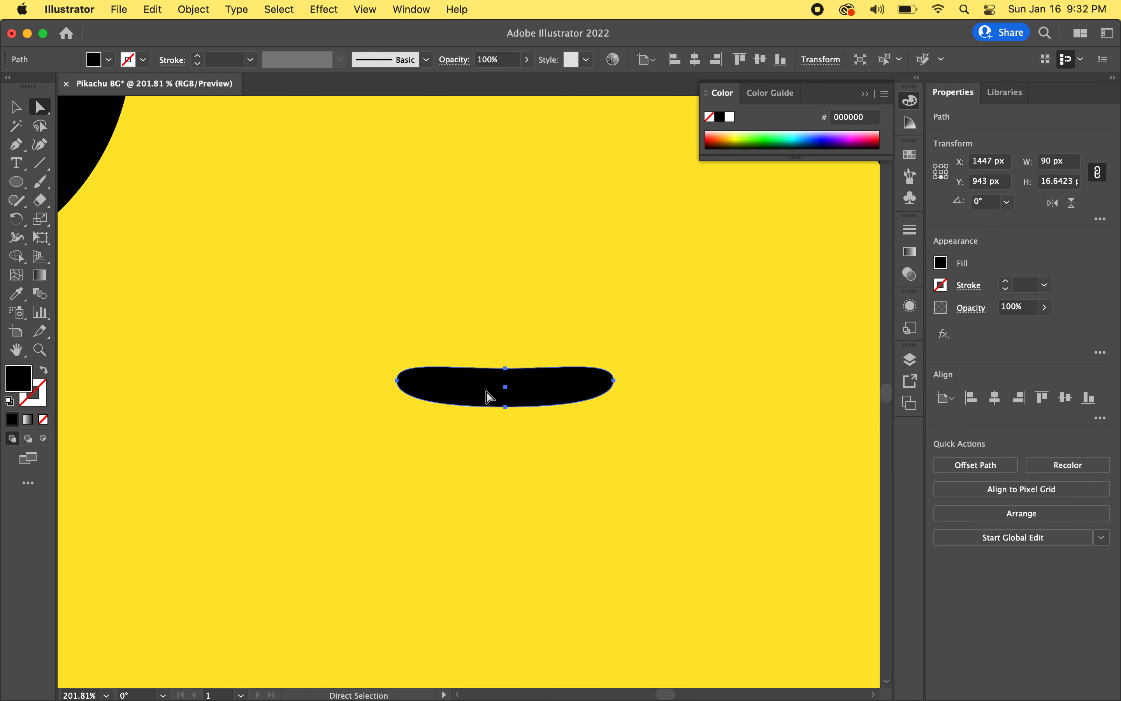
drag(506, 406, 506, 426)
key(Up)
key(Down)
key(Down)
key(Up)
key(Up)
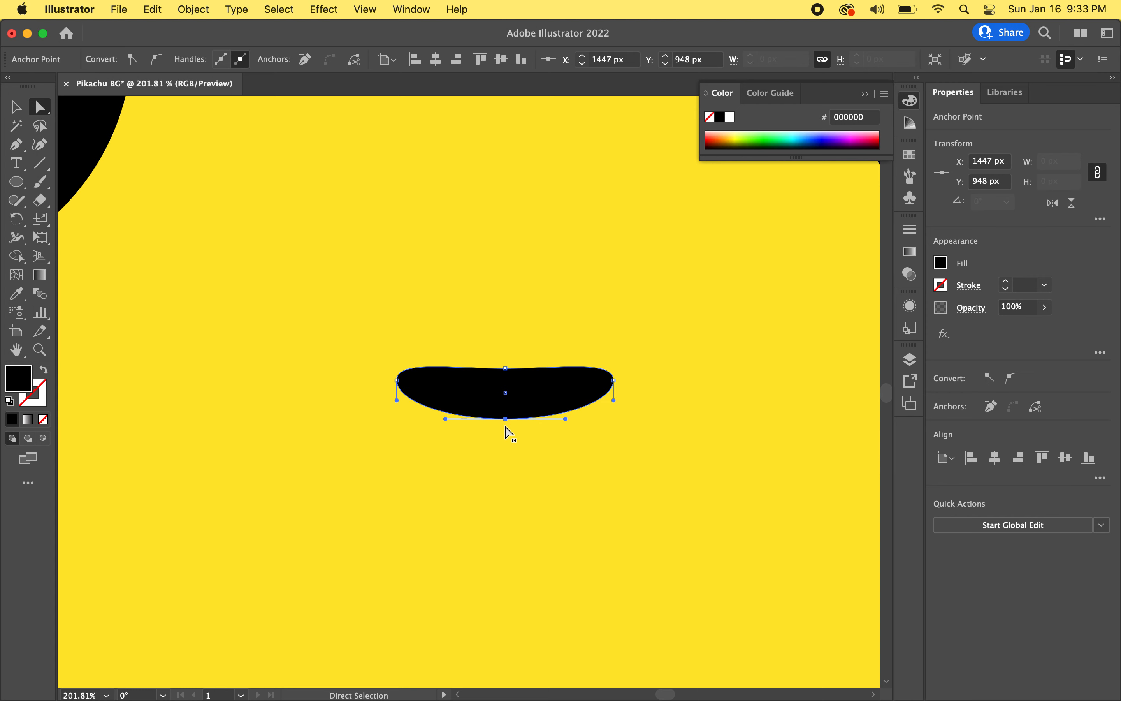
click(563, 460)
scroll(563, 461, down, 10)
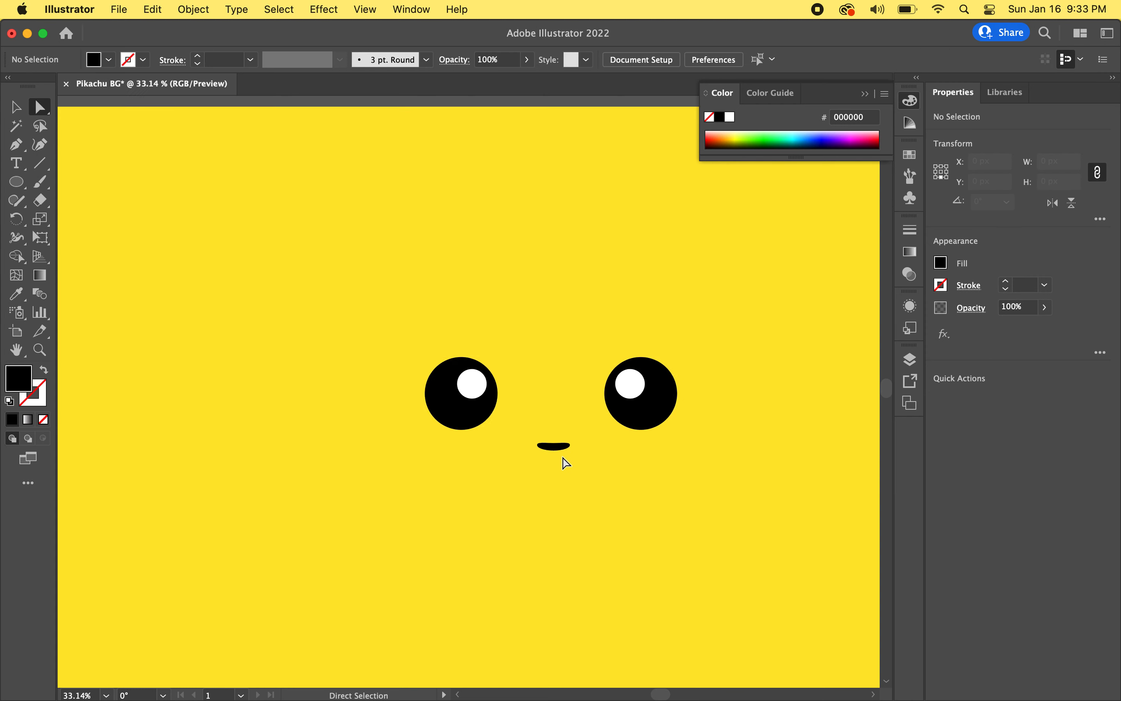
Move the whole nose shape straight down so its bottom edge sits at Y 957 px
scroll(552, 428, up, 2)
key(v)
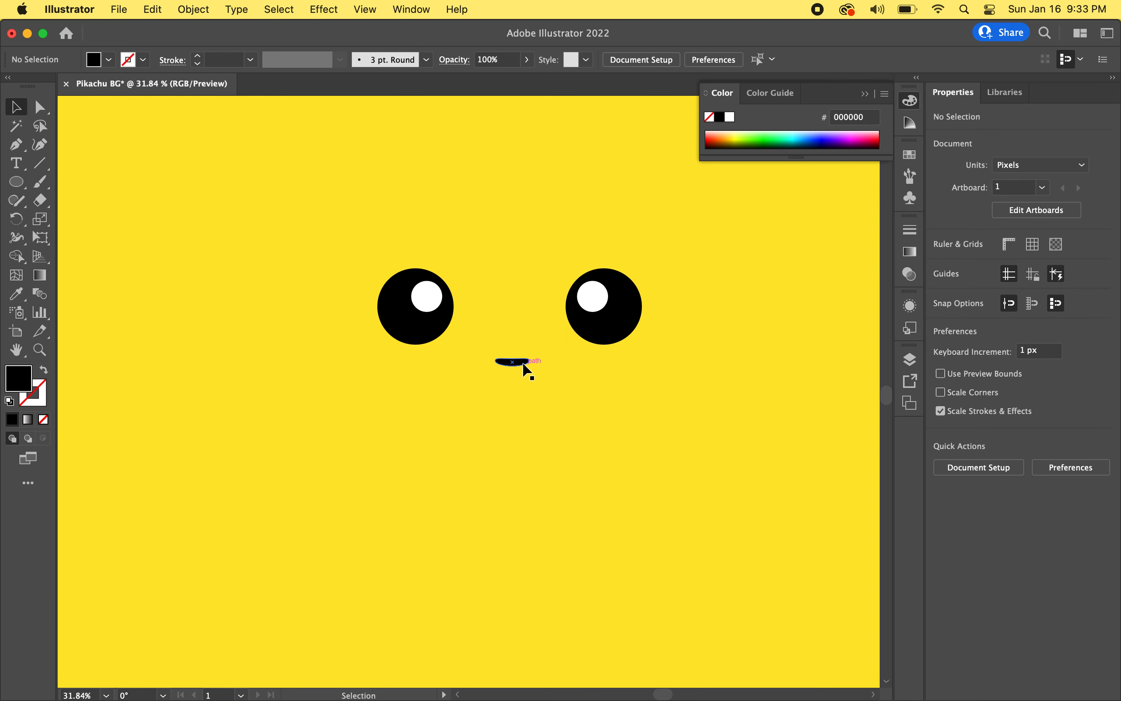
click(521, 364)
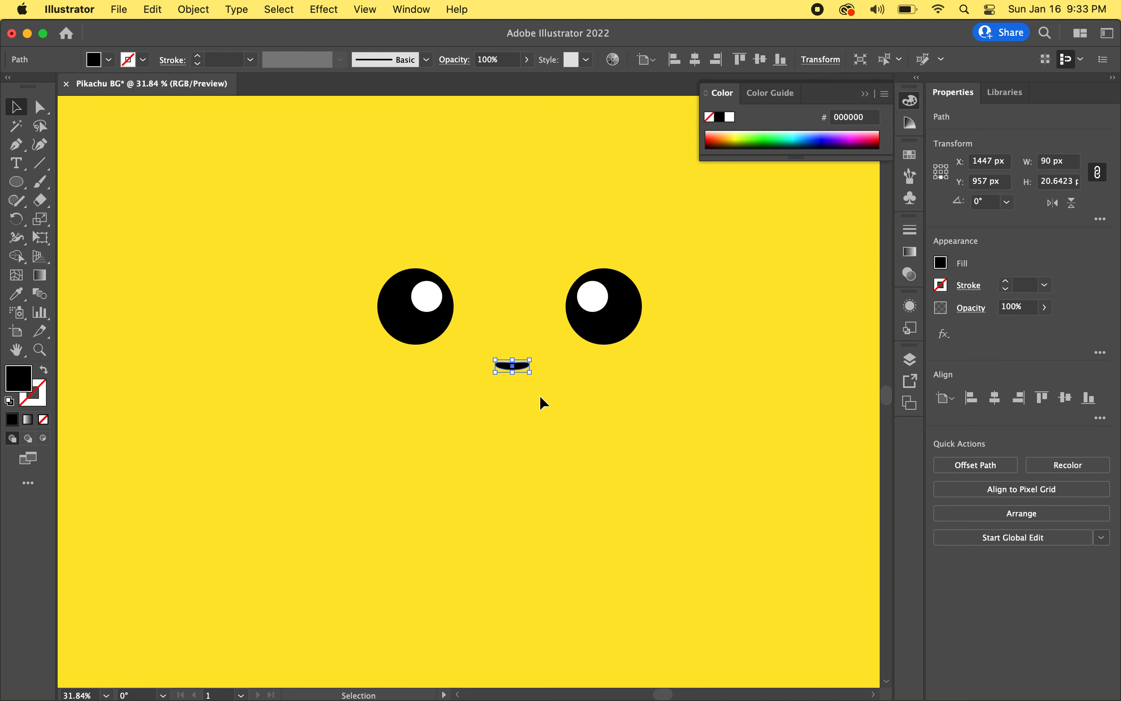
click(578, 448)
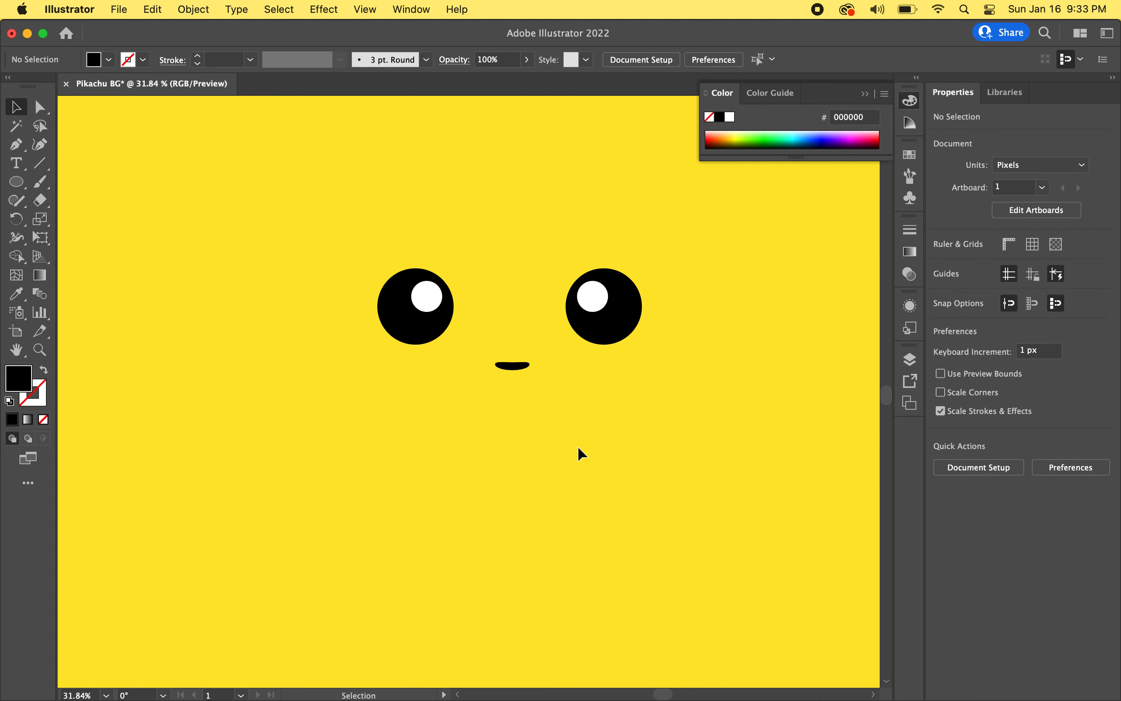
Draw a cheek circle below and outside the right eye and set its width and height to 250 px
scroll(579, 445, down, 4)
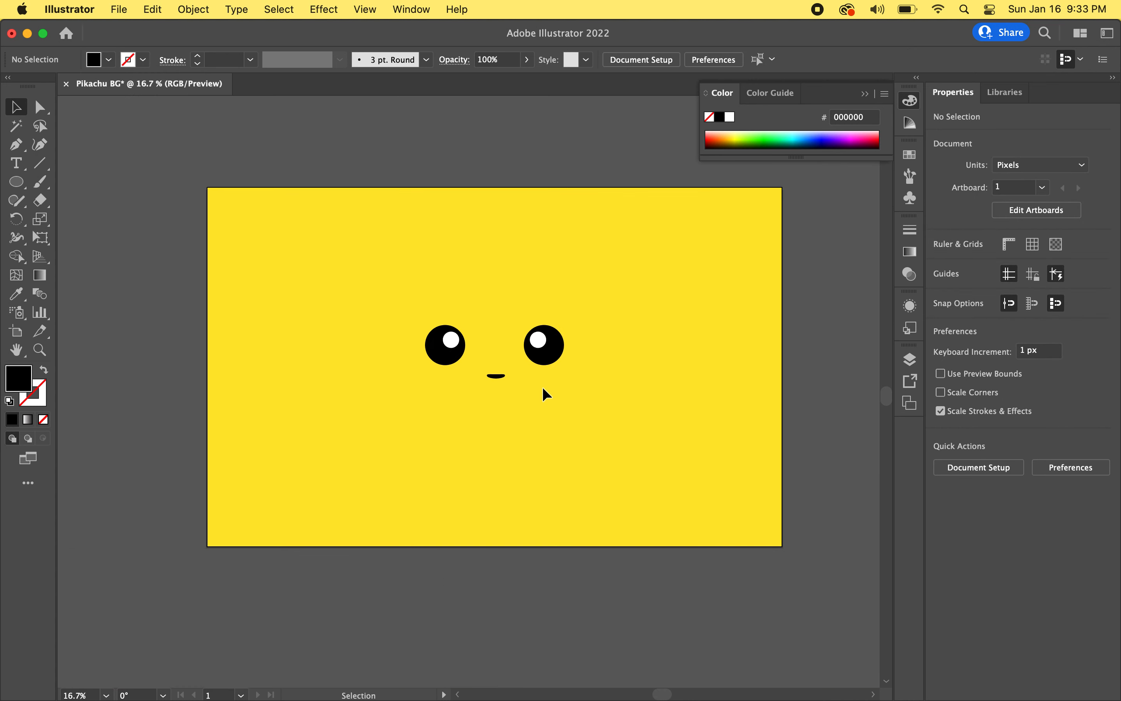
scroll(538, 383, up, 3)
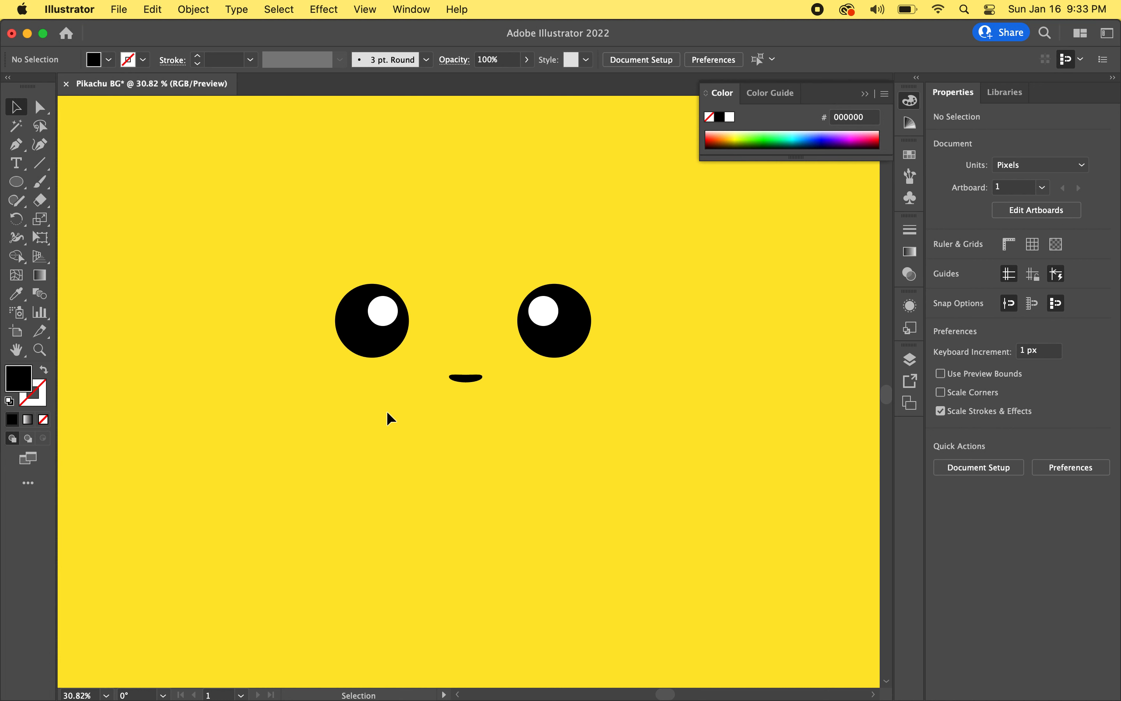
key(l)
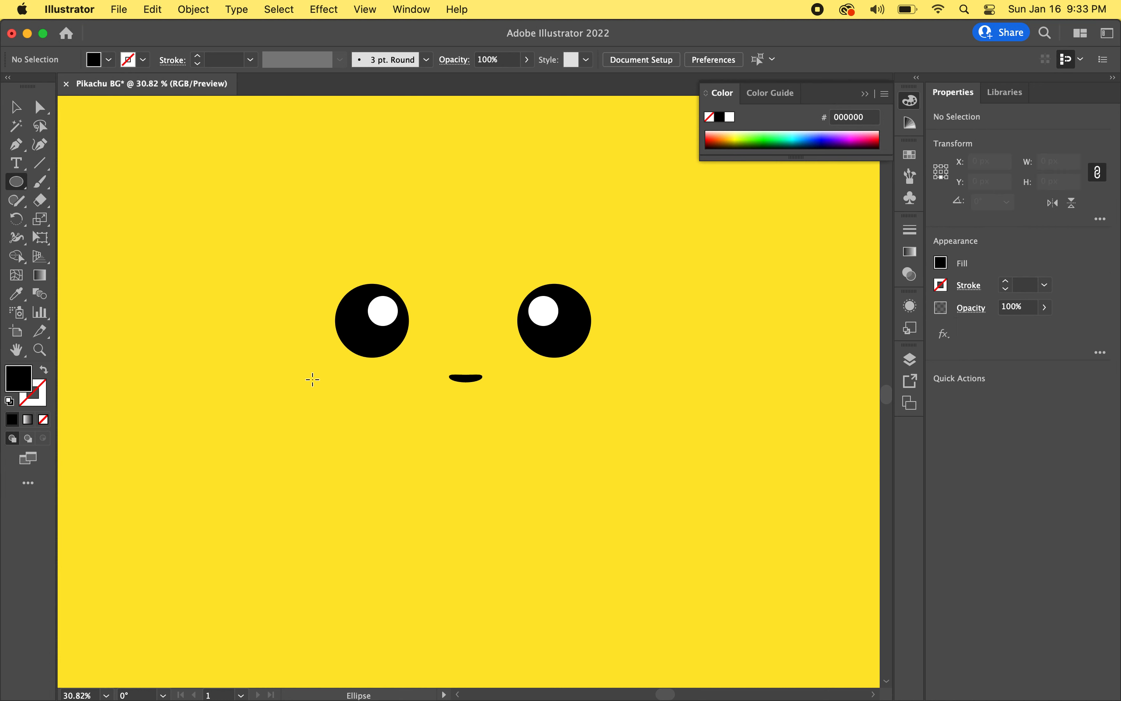
drag(609, 374, 721, 474)
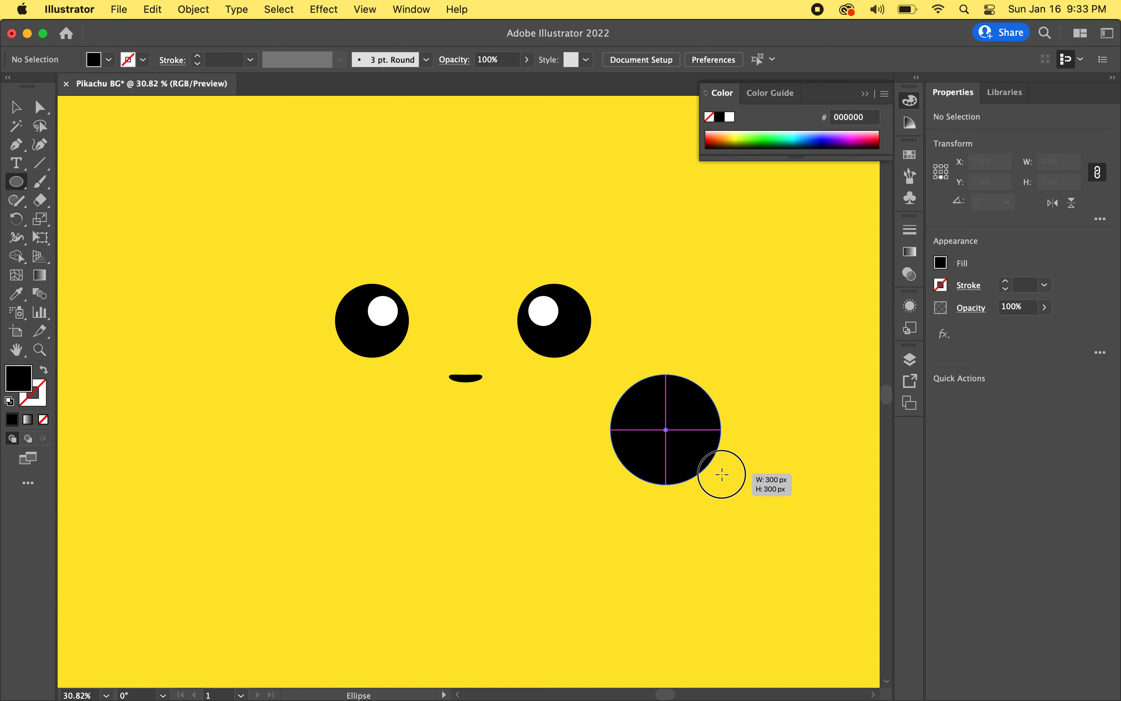
drag(722, 474, 704, 461)
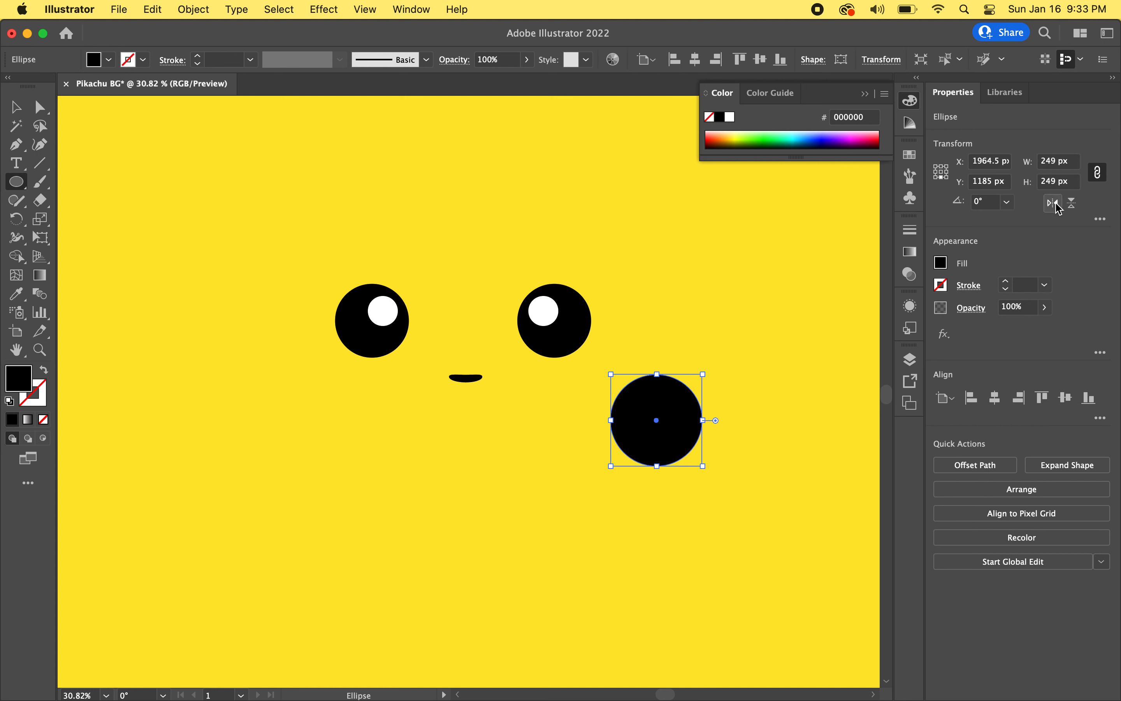
click(1056, 163)
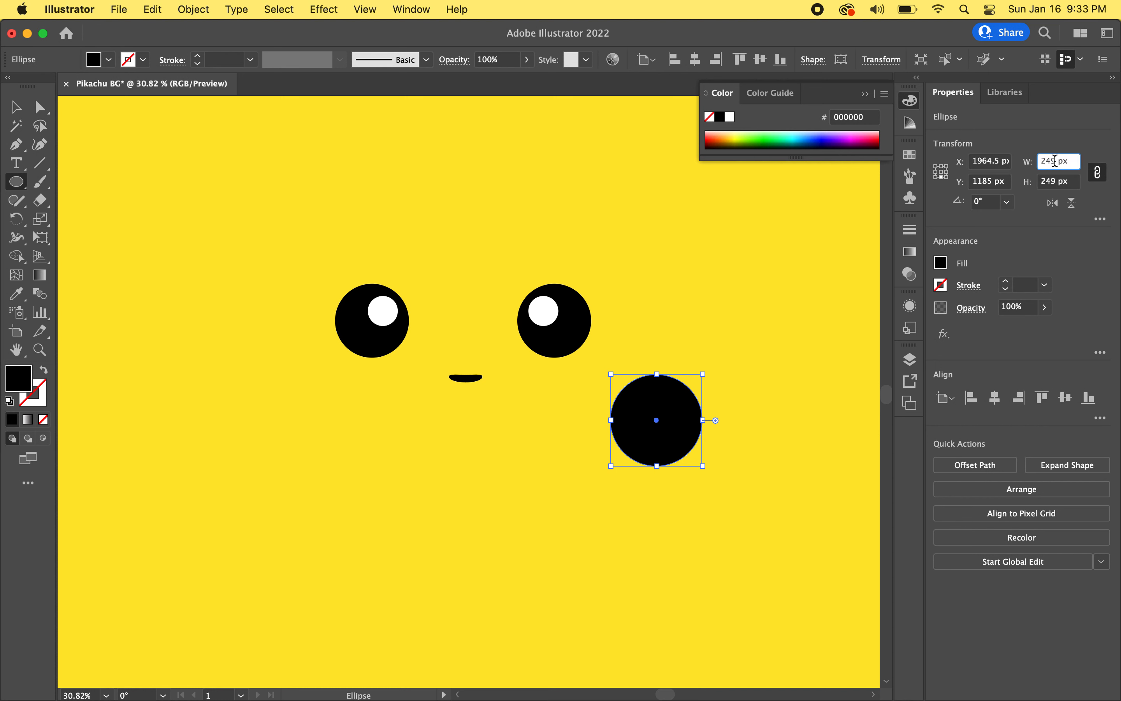
text(250)
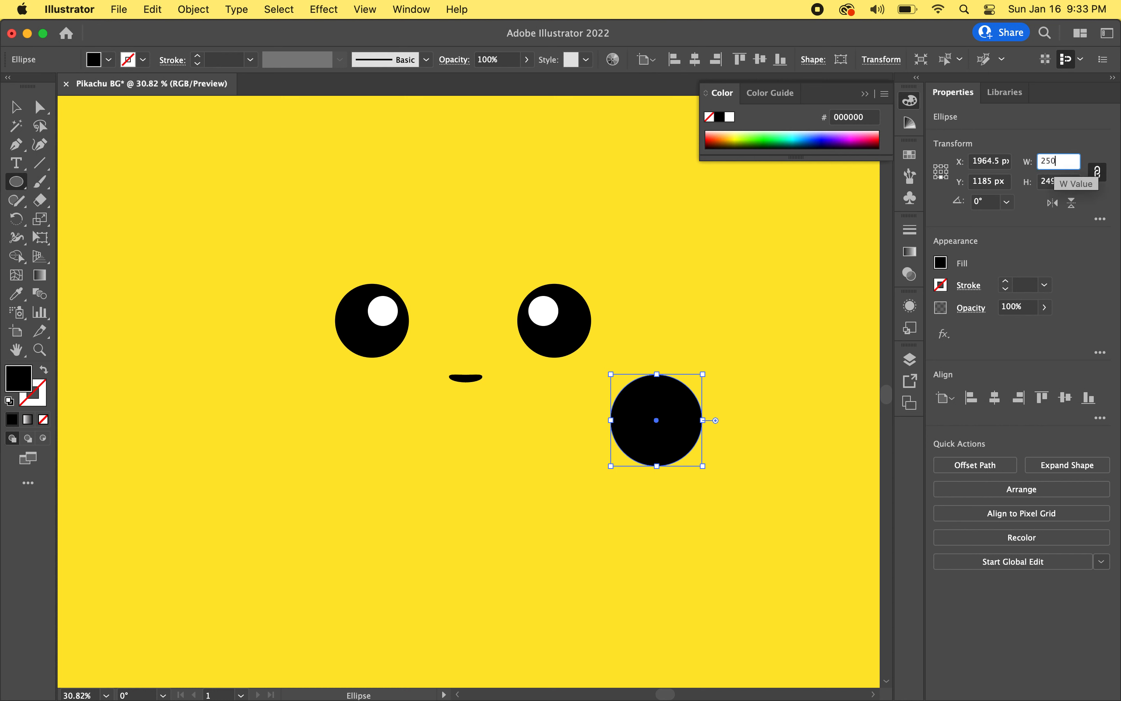
key(Return)
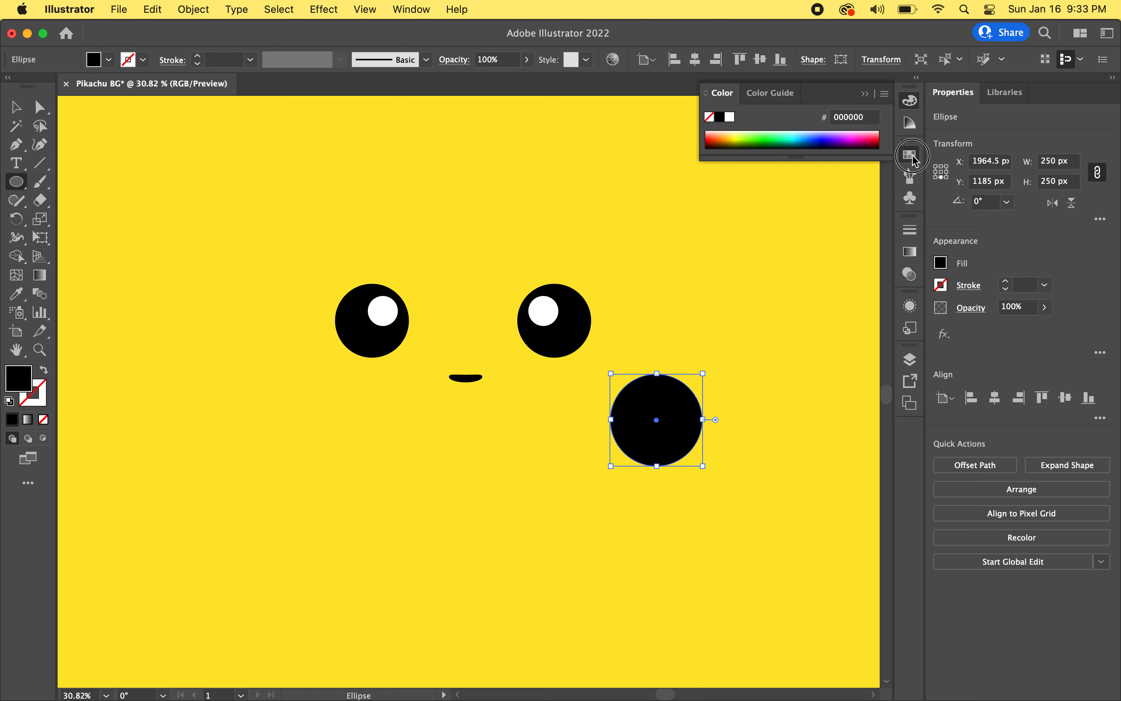
Fill the cheek circle with pure red FF0000 and give it a black stroke
click(909, 154)
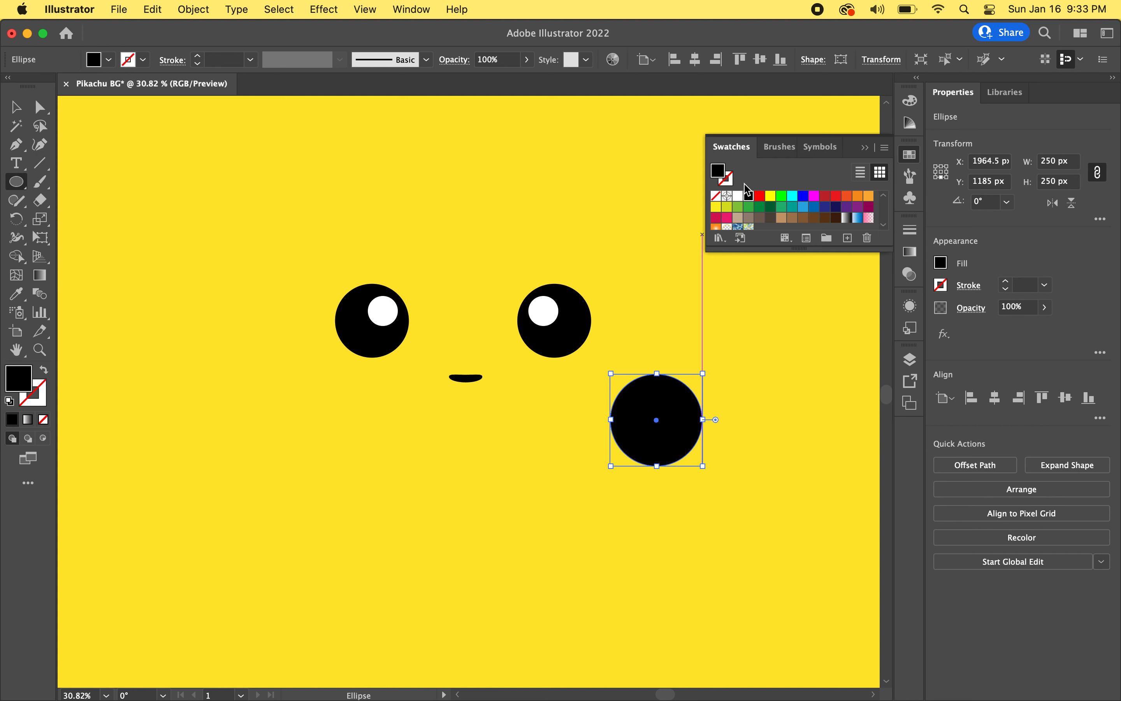
click(760, 197)
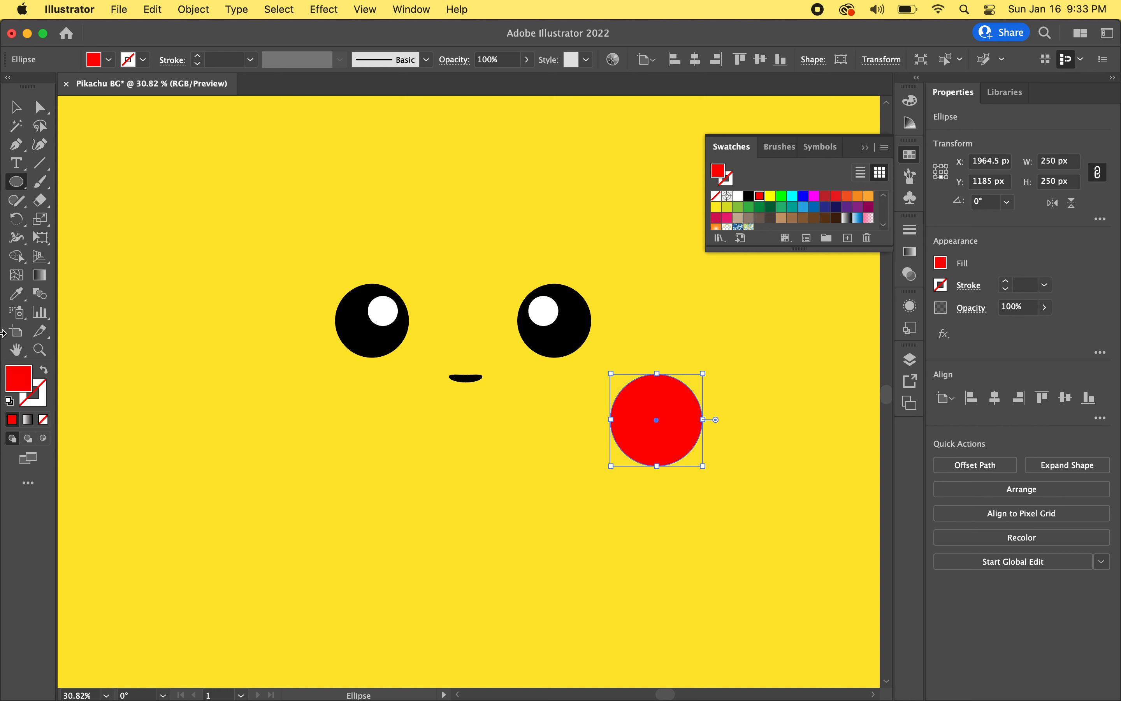
click(43, 406)
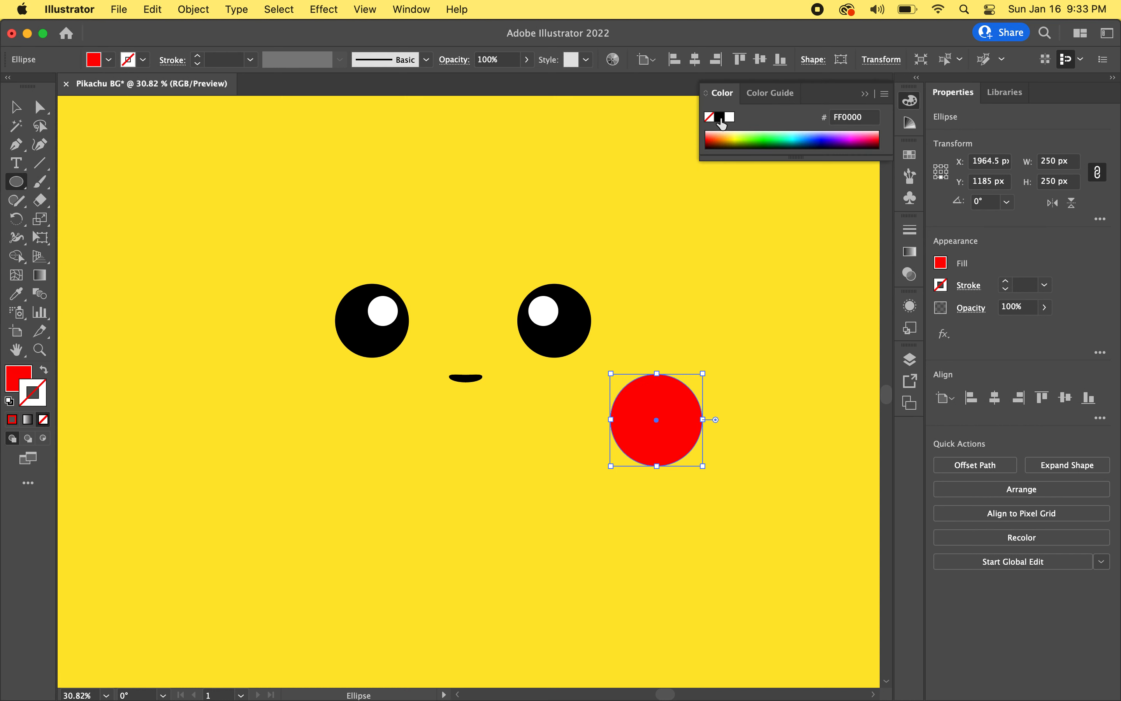
click(909, 154)
click(725, 178)
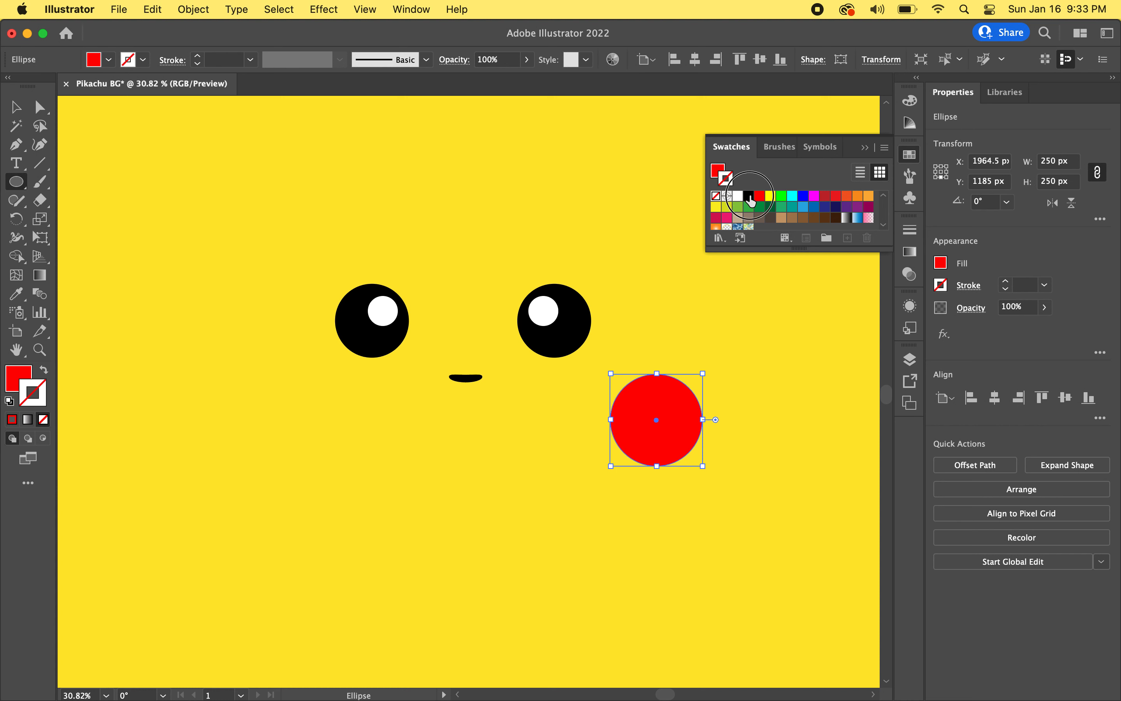
click(749, 195)
Set the cheek circle's stroke weight to 10 pt and deselect it
click(1005, 280)
click(1006, 280)
click(1006, 280)
click(1005, 280)
click(1005, 280)
click(1004, 280)
click(1004, 280)
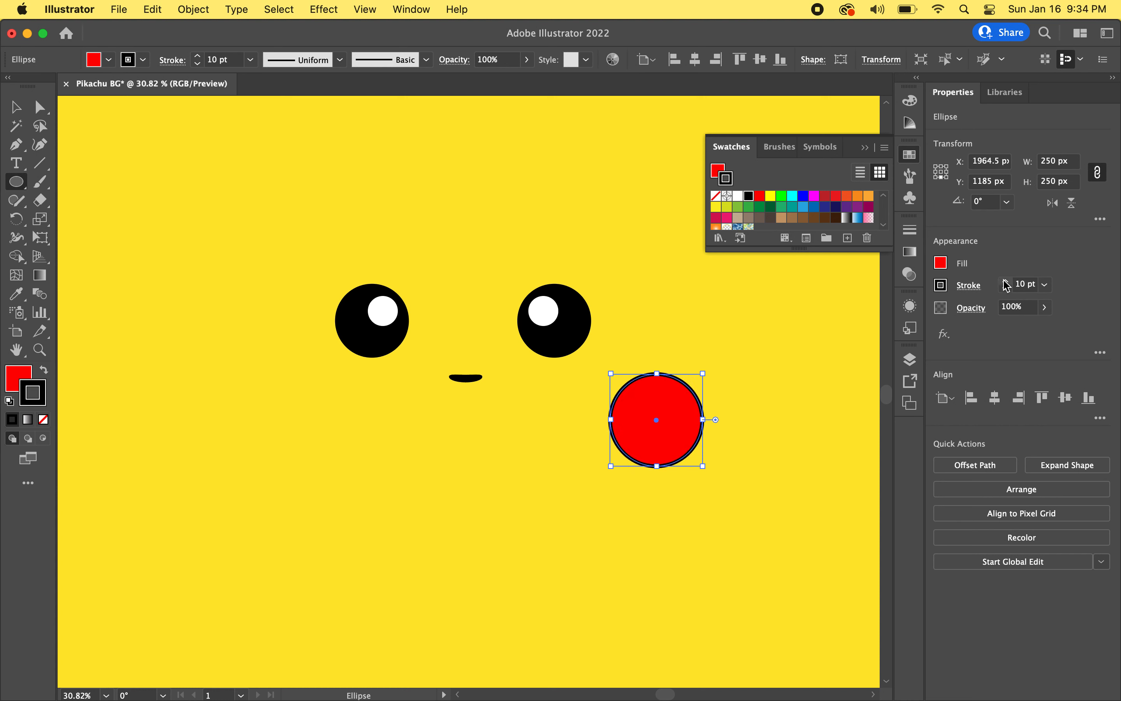
key(v)
click(744, 465)
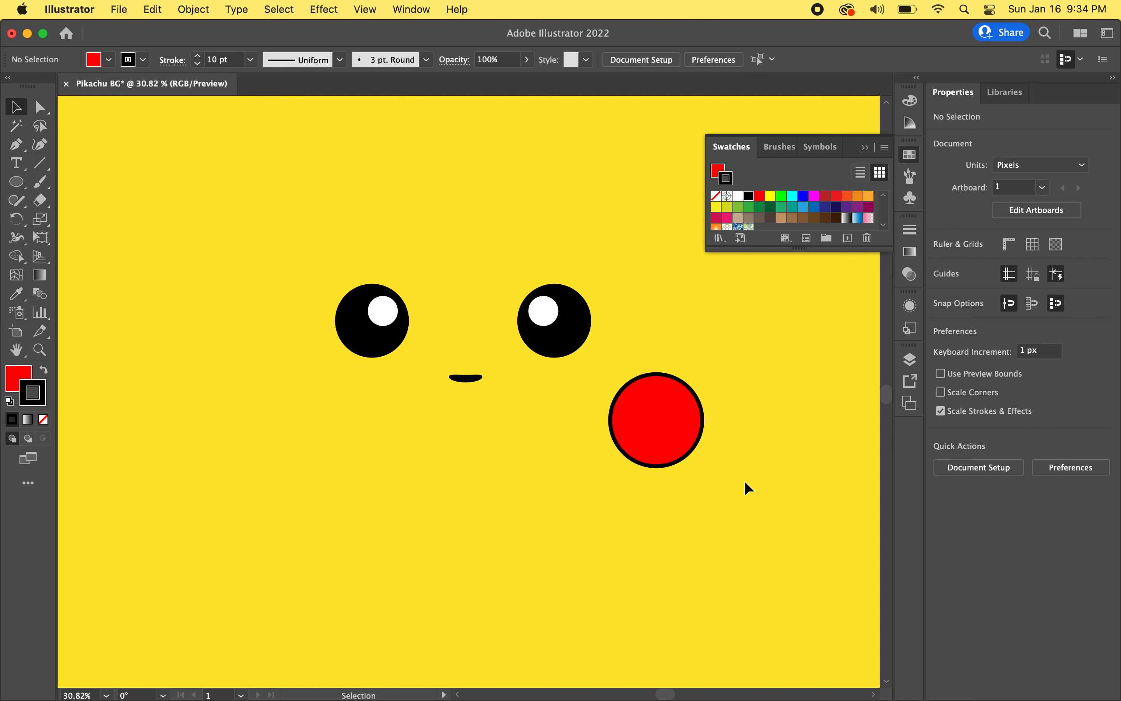
Place a copy of the cheek circle straight across on the other side of the face, at X 899 px
scroll(714, 434, up, 1)
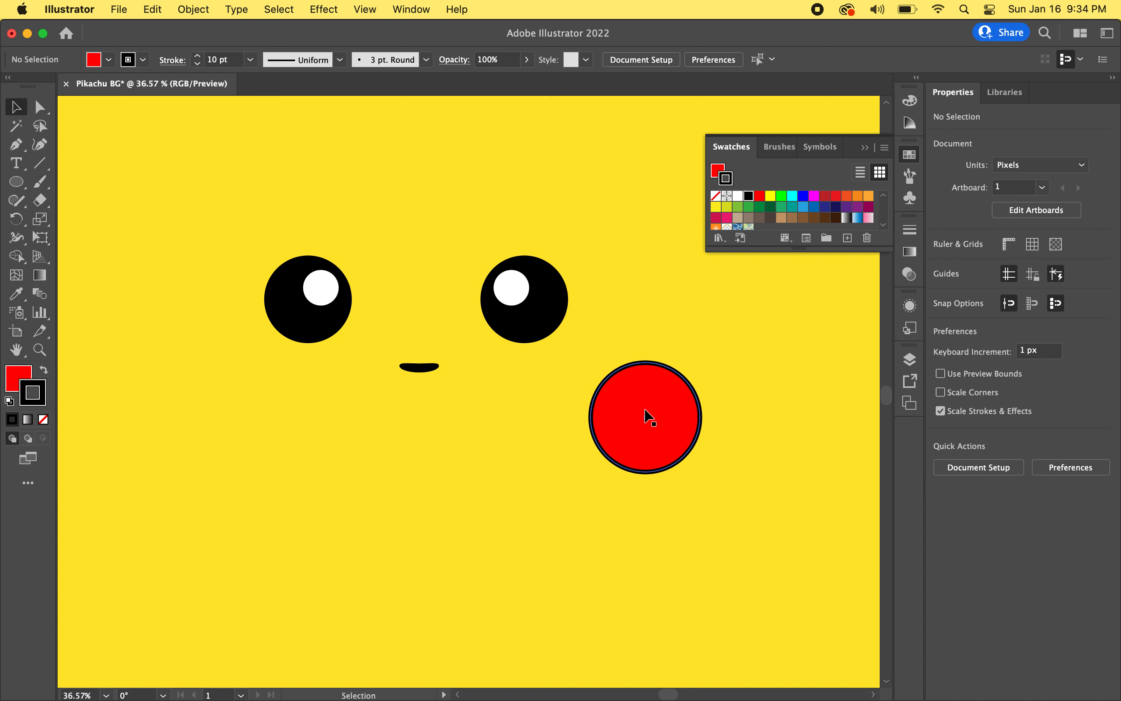
click(648, 417)
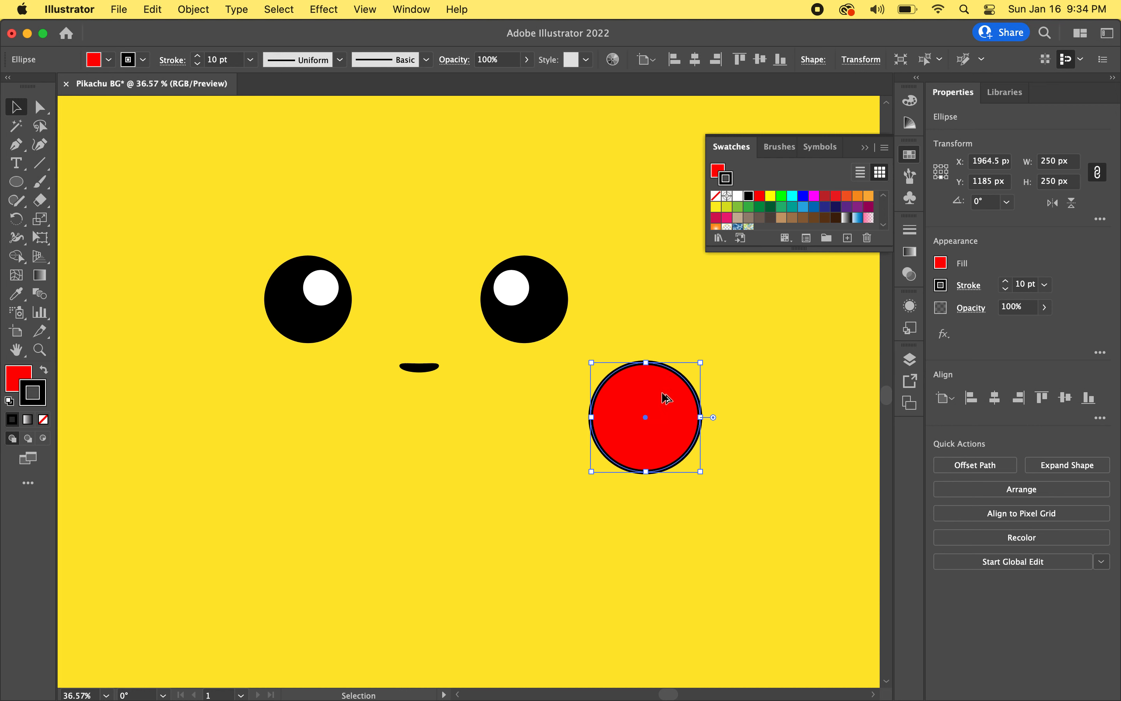
drag(666, 397, 200, 388)
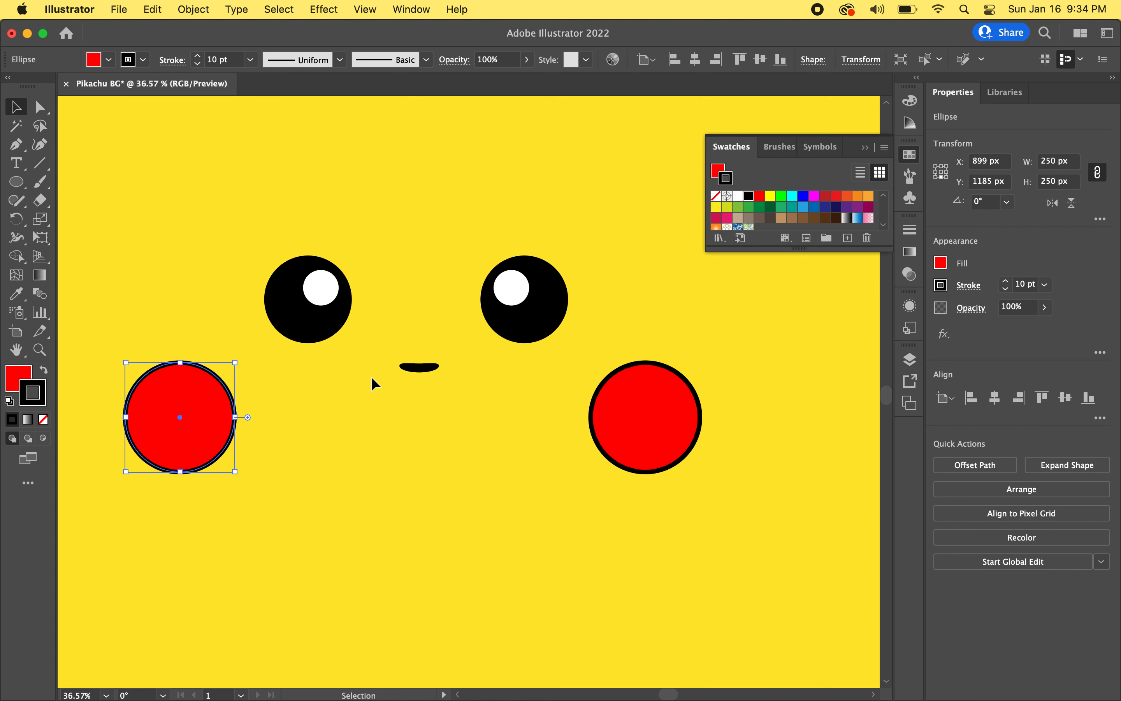
Group the two cheek circles and center the group horizontally on the artboard
shift+click(677, 423)
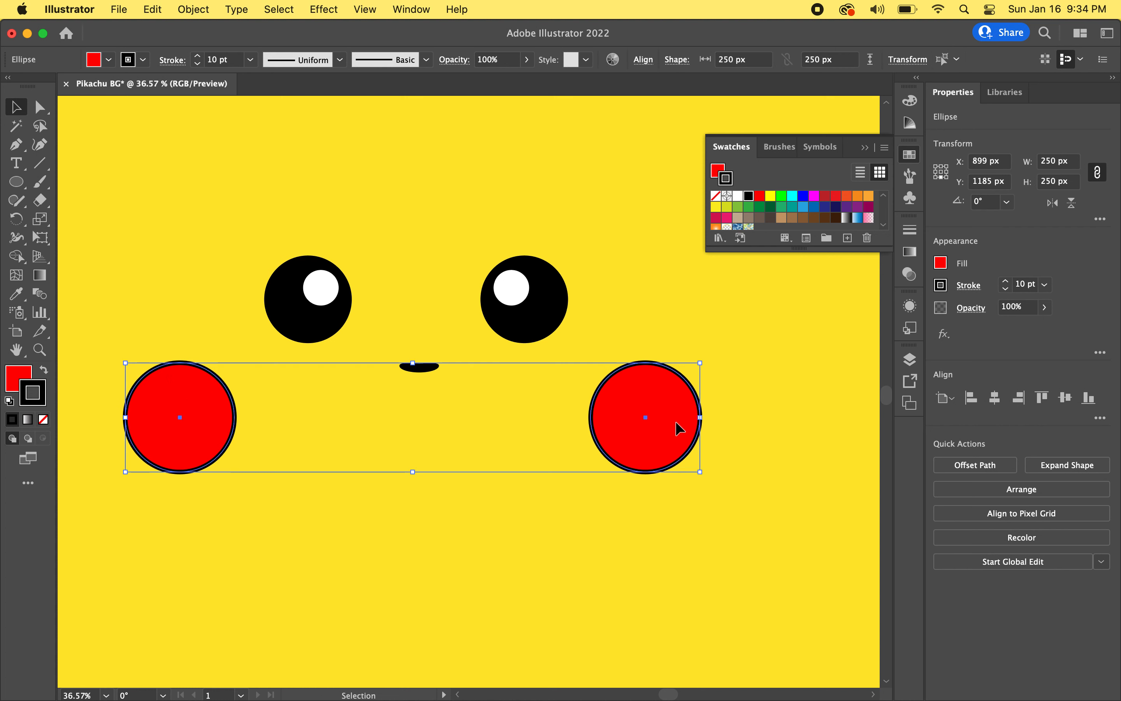
click(194, 10)
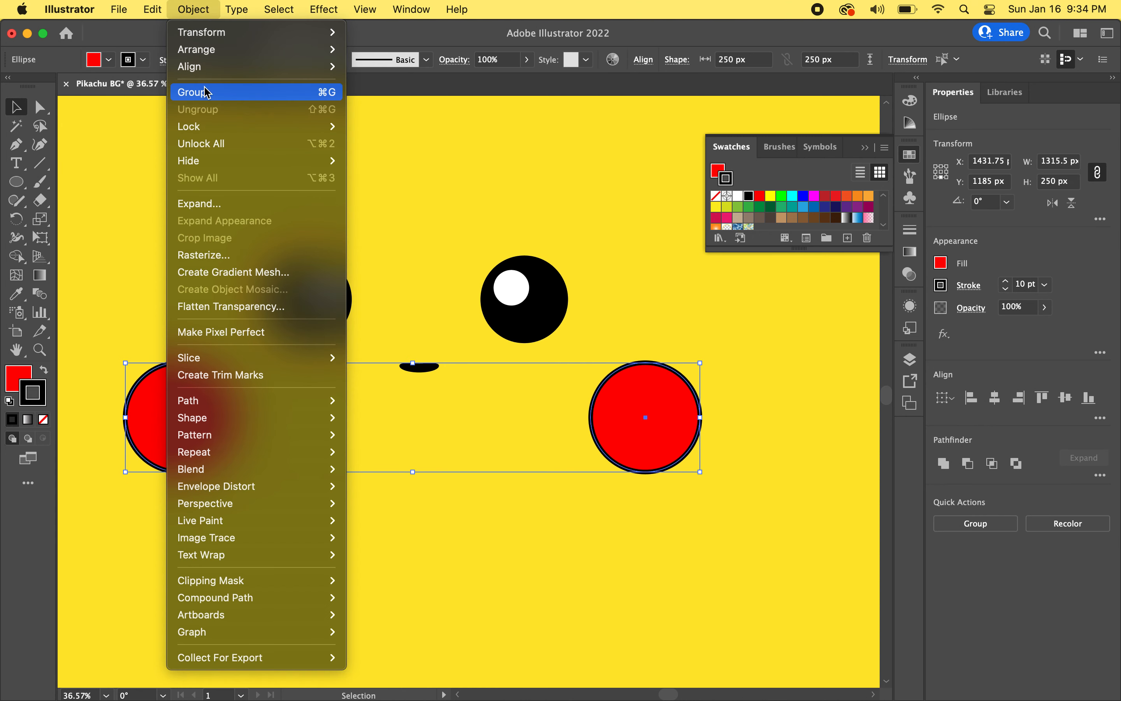
click(205, 100)
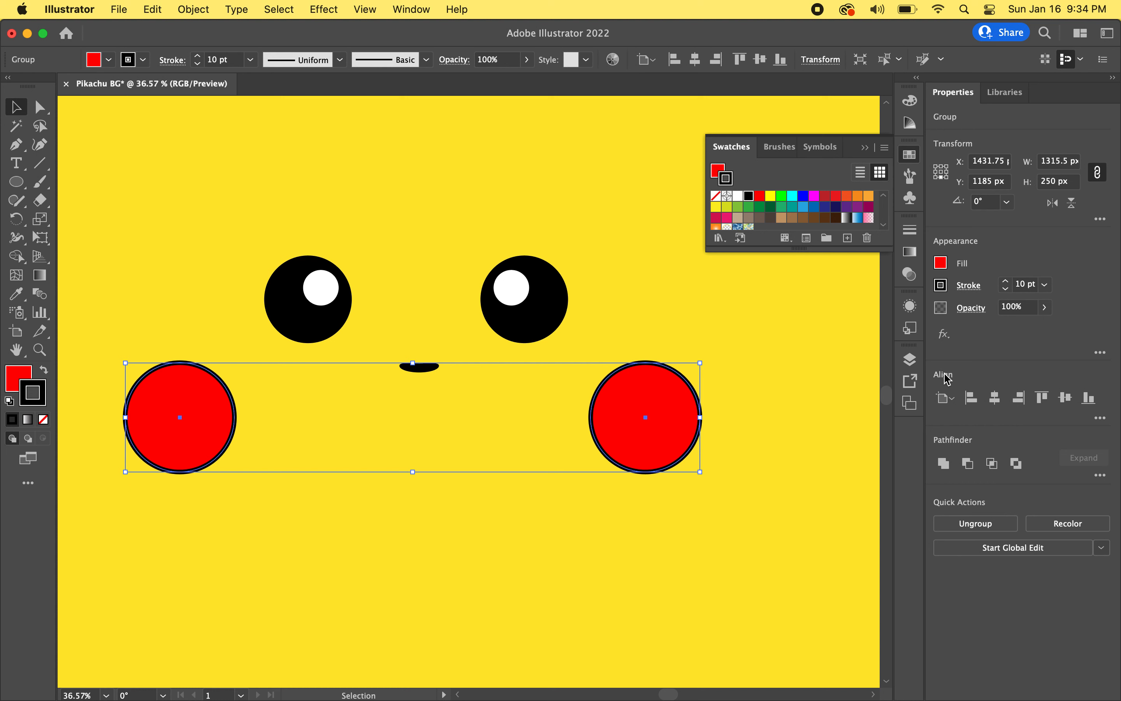
click(945, 397)
click(966, 452)
click(995, 397)
click(599, 594)
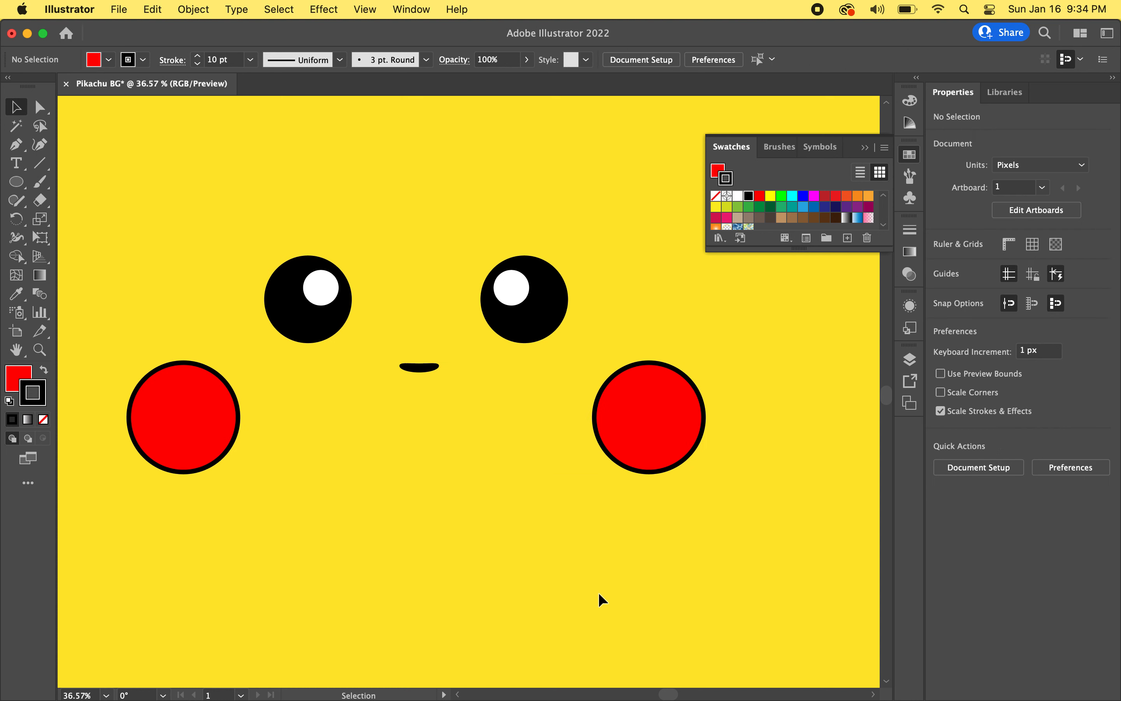
Change the cheek group's fill to a softer red, EF4044, with the yellow component at 75%
key(super+0)
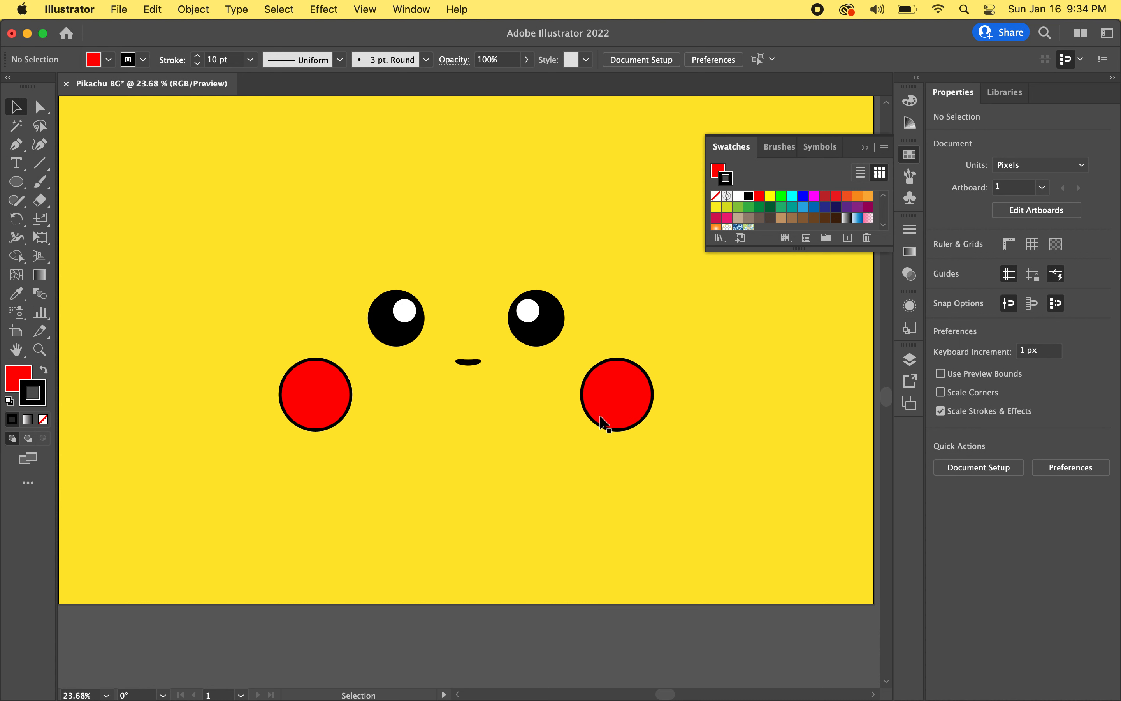
click(631, 405)
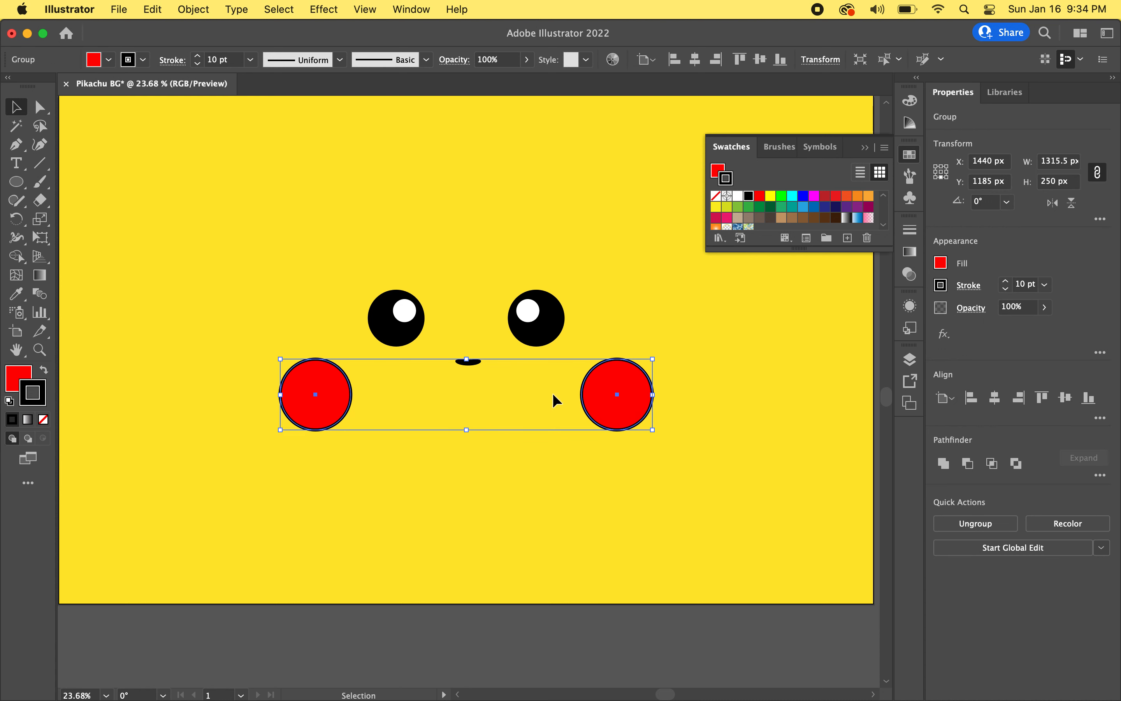
click(14, 381)
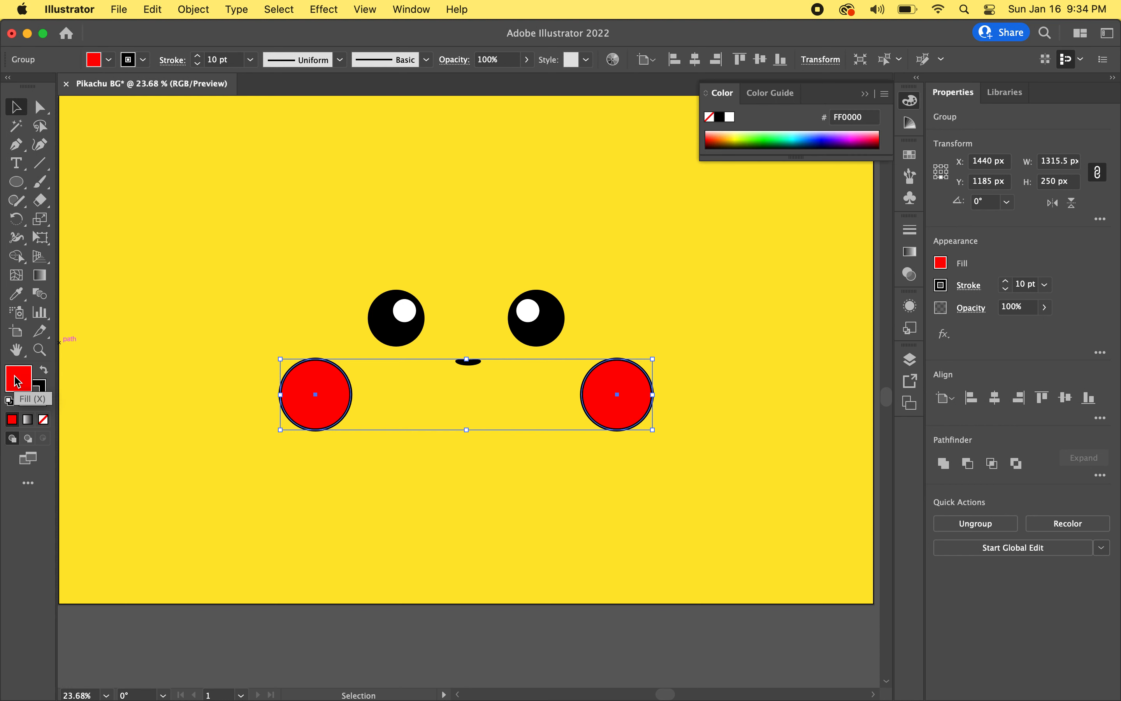
double_click(19, 384)
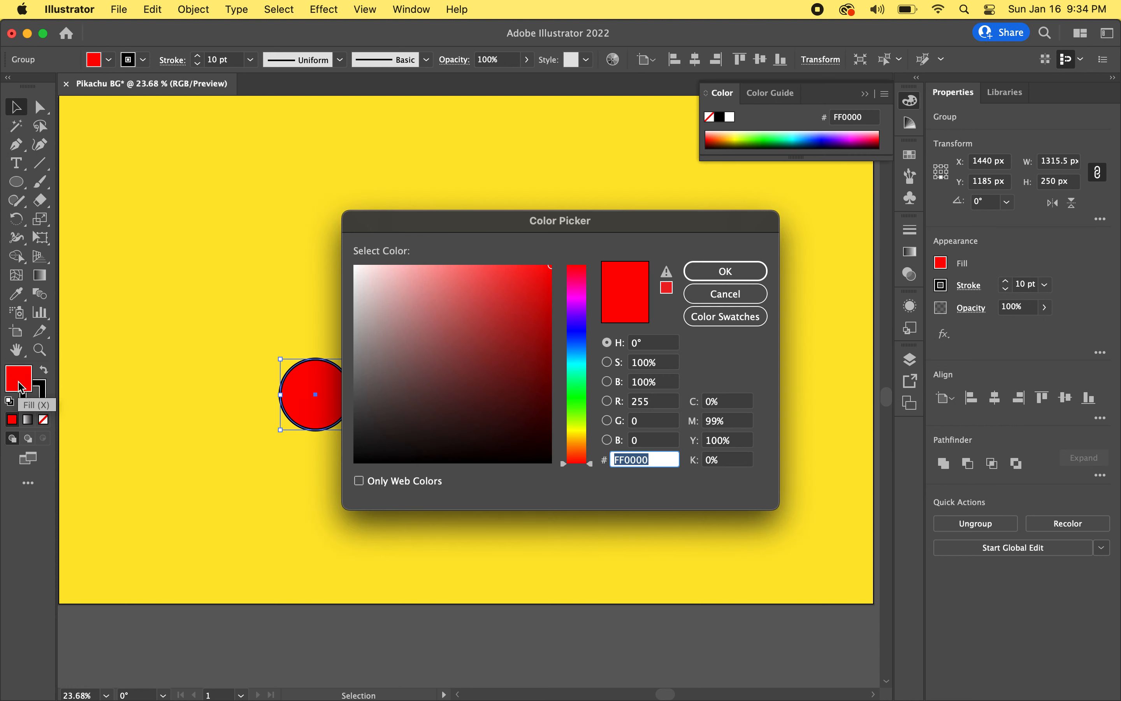
click(497, 269)
drag(498, 268, 504, 269)
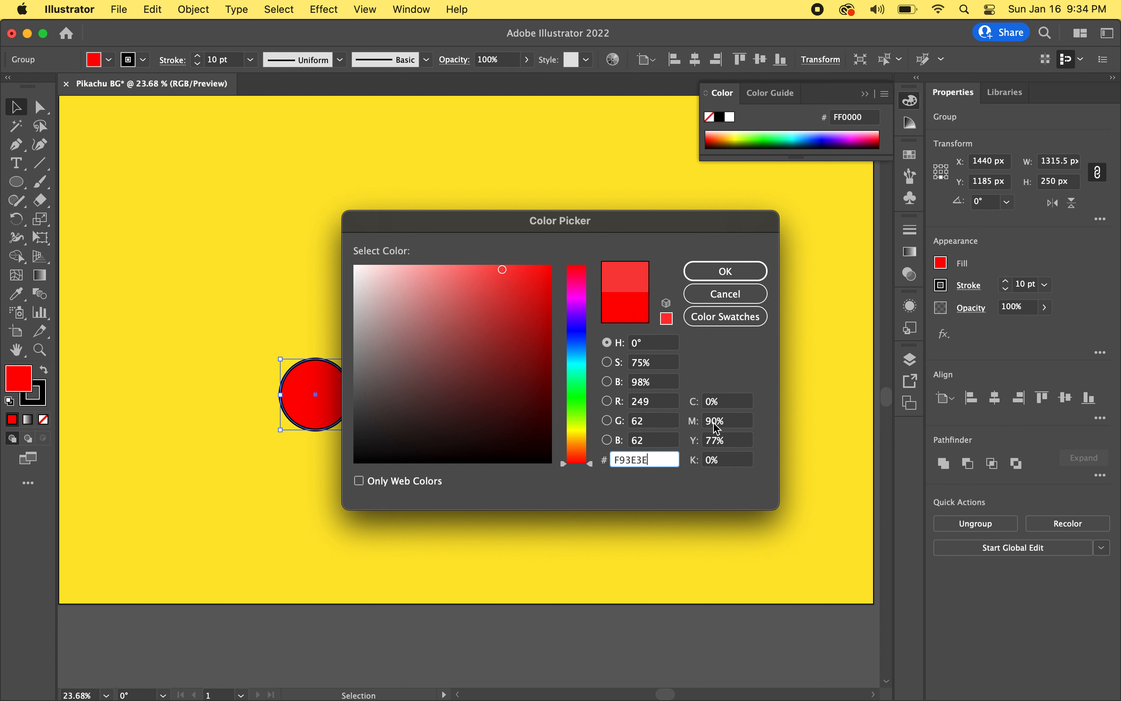
double_click(719, 438)
text(75)
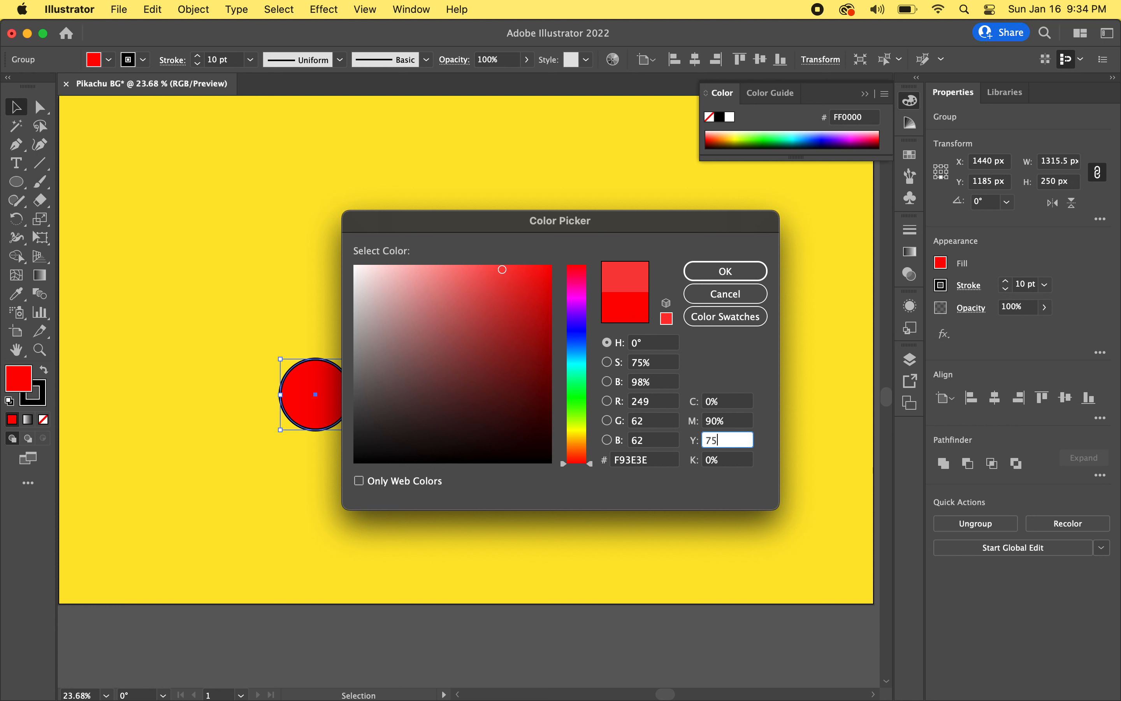
key(Return)
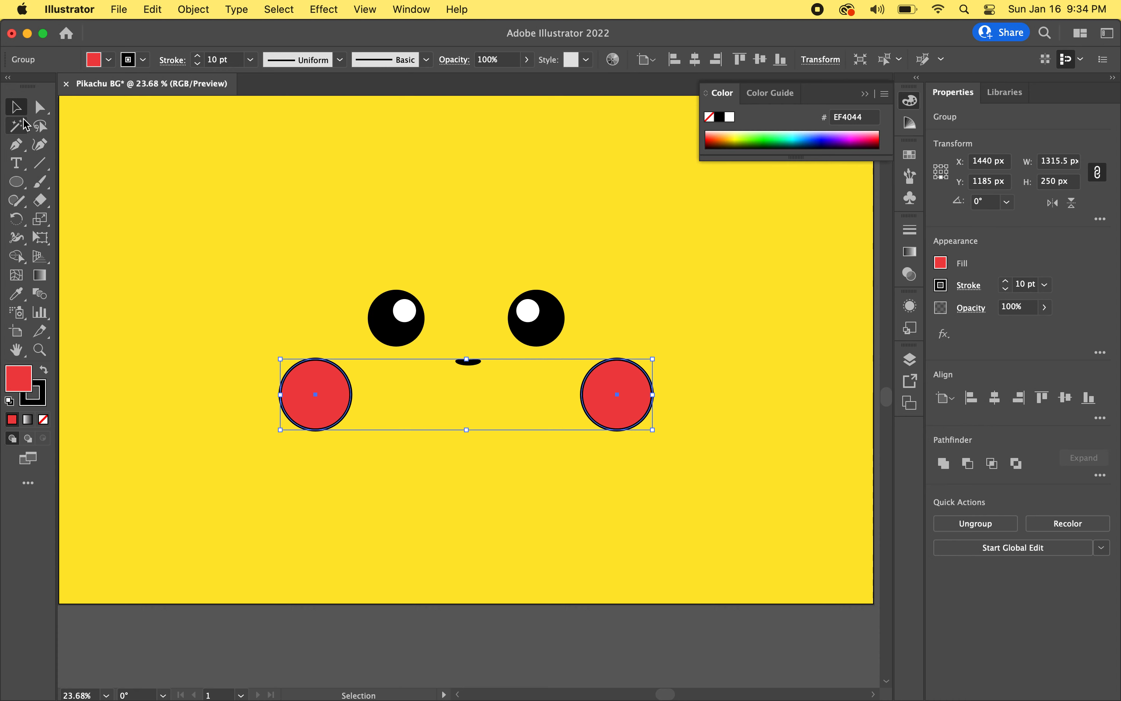
click(193, 150)
Draw a circle about 187 px in diameter just below the nose and center it horizontally on the artboard
scroll(252, 225, down, 3)
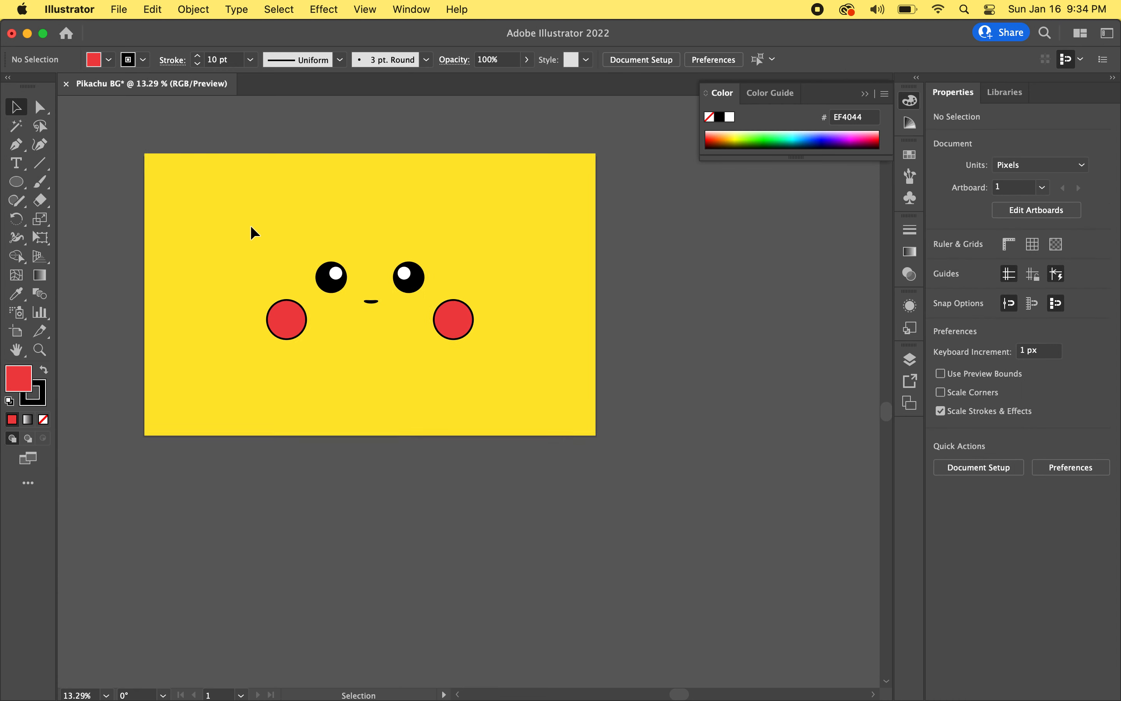
scroll(397, 343, up, 2)
scroll(396, 343, up, 1)
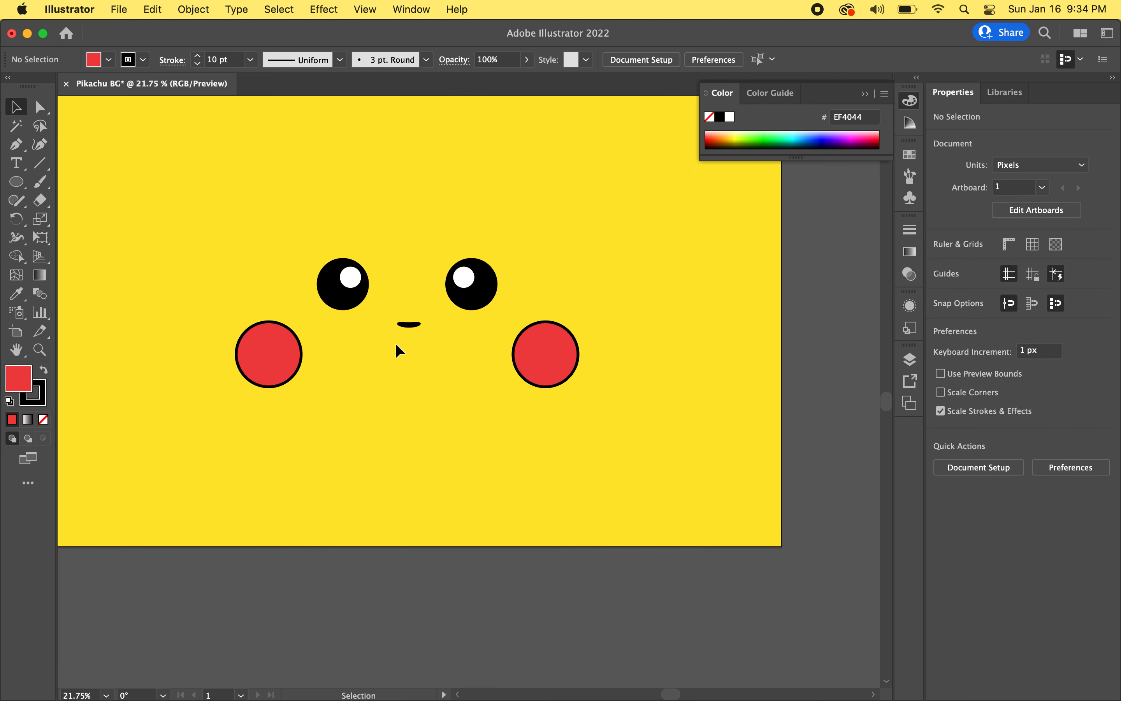
scroll(347, 317, up, 2)
scroll(388, 368, up, 2)
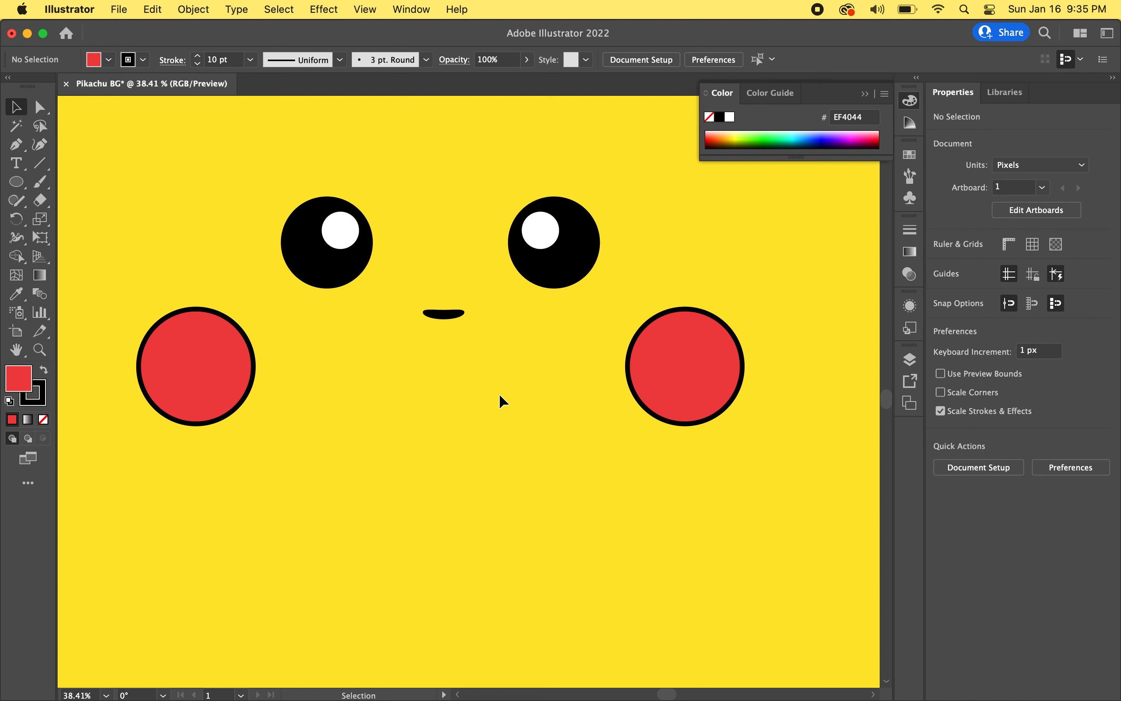
key(l)
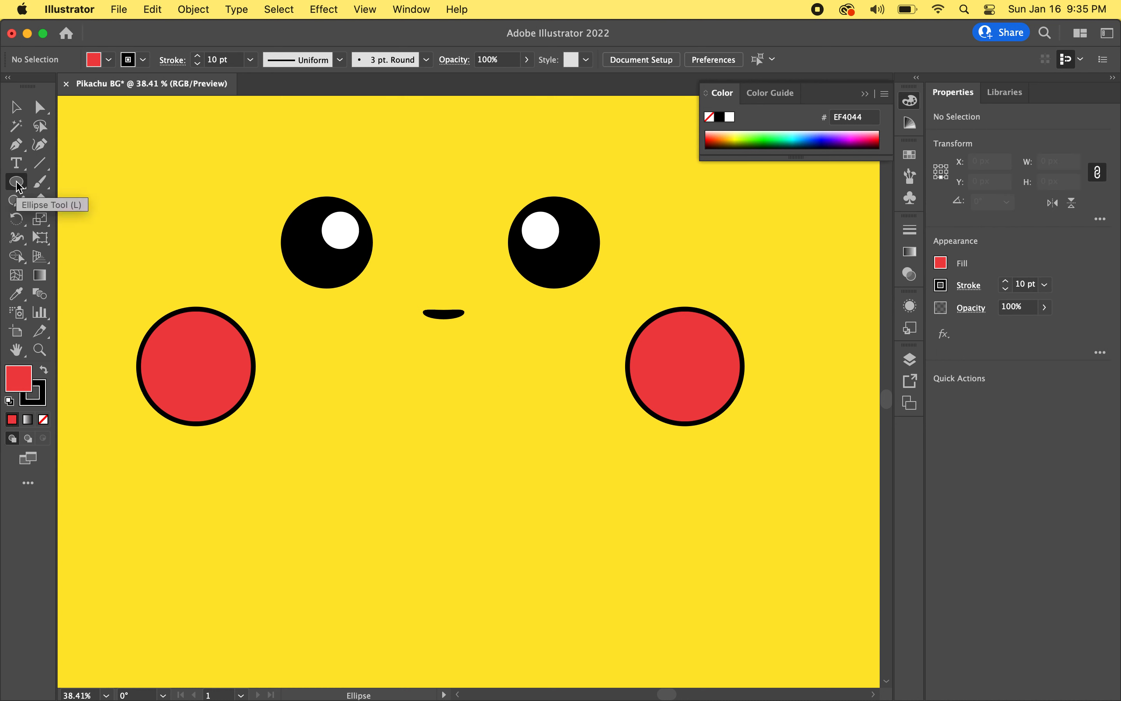
drag(337, 335, 483, 402)
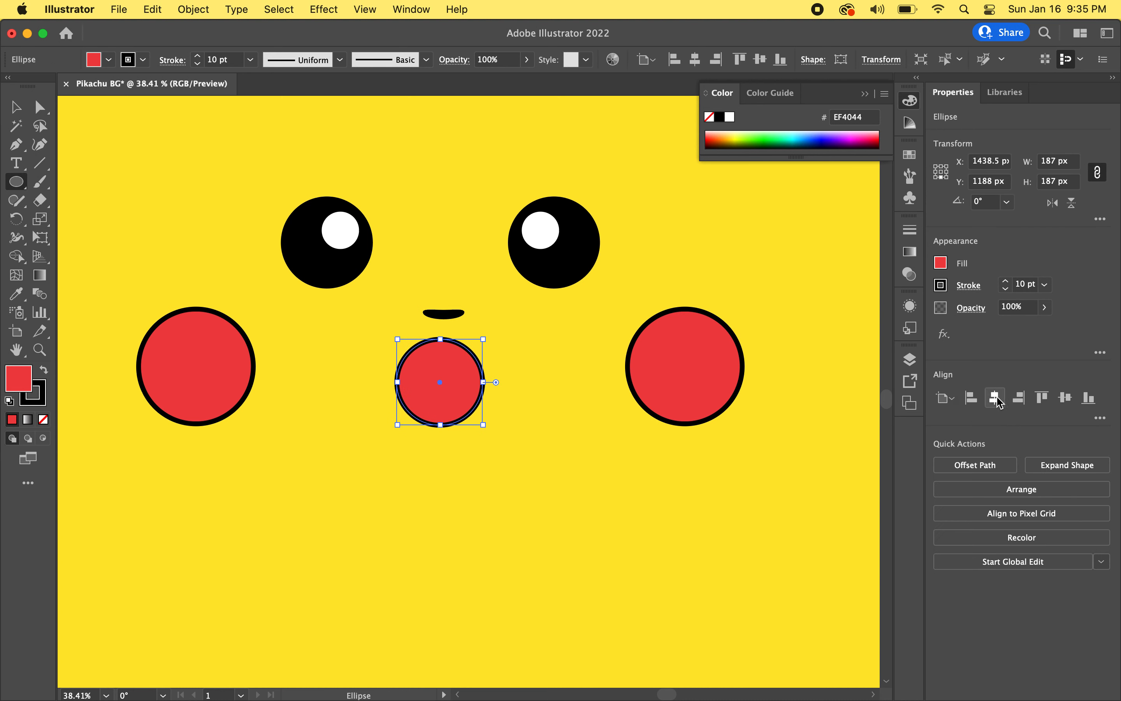
click(997, 401)
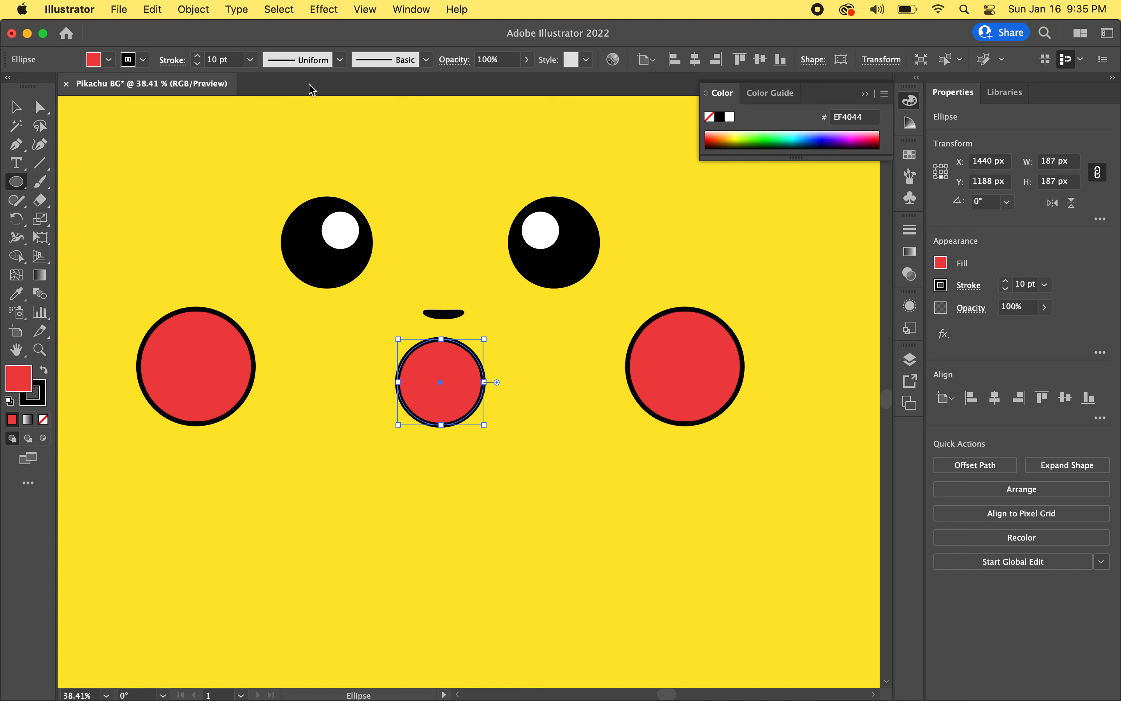
Duplicate the circle below the nose and shift the copy 90 px straight to the right in 10 px increments
key(v)
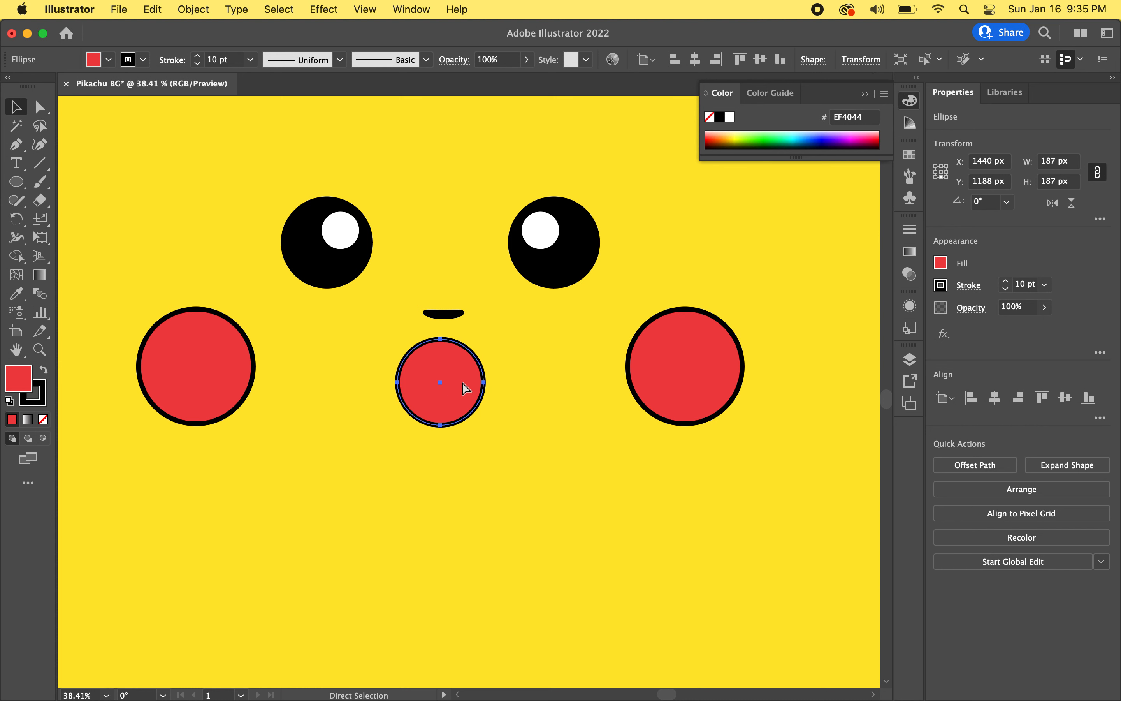
drag(461, 385, 527, 381)
key(super+z)
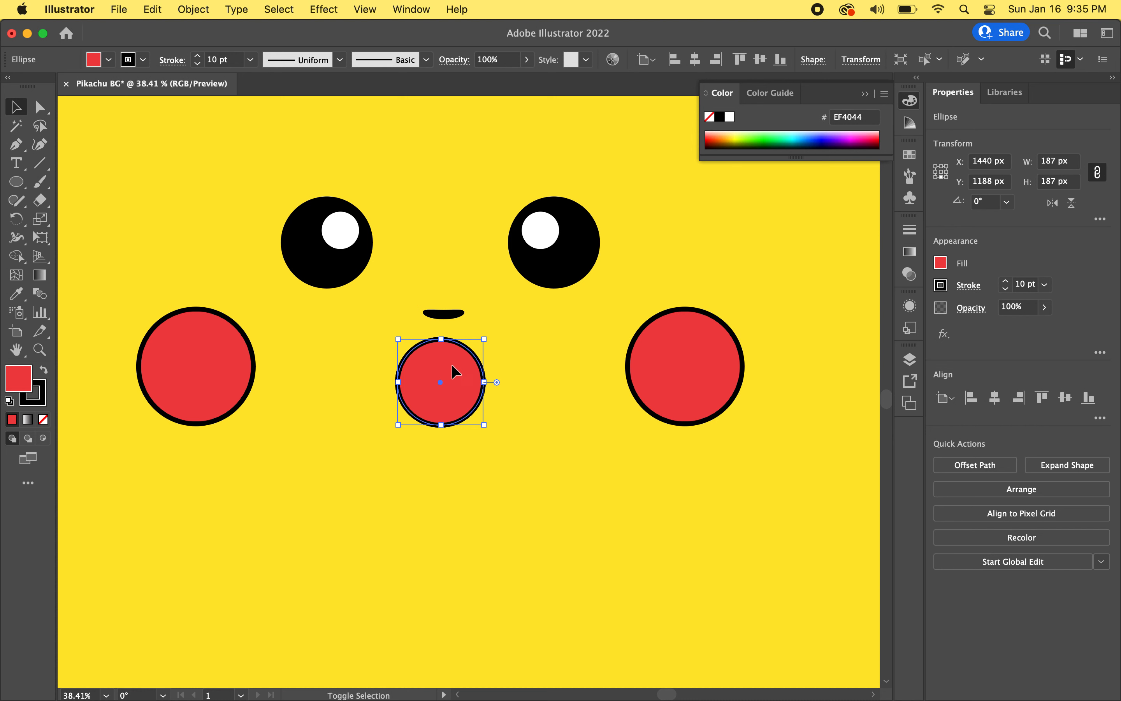
key(alt+shift+Right)
key(shift+Right)
key(shift+Right)
key(shift+Right)
key(shift+Right)
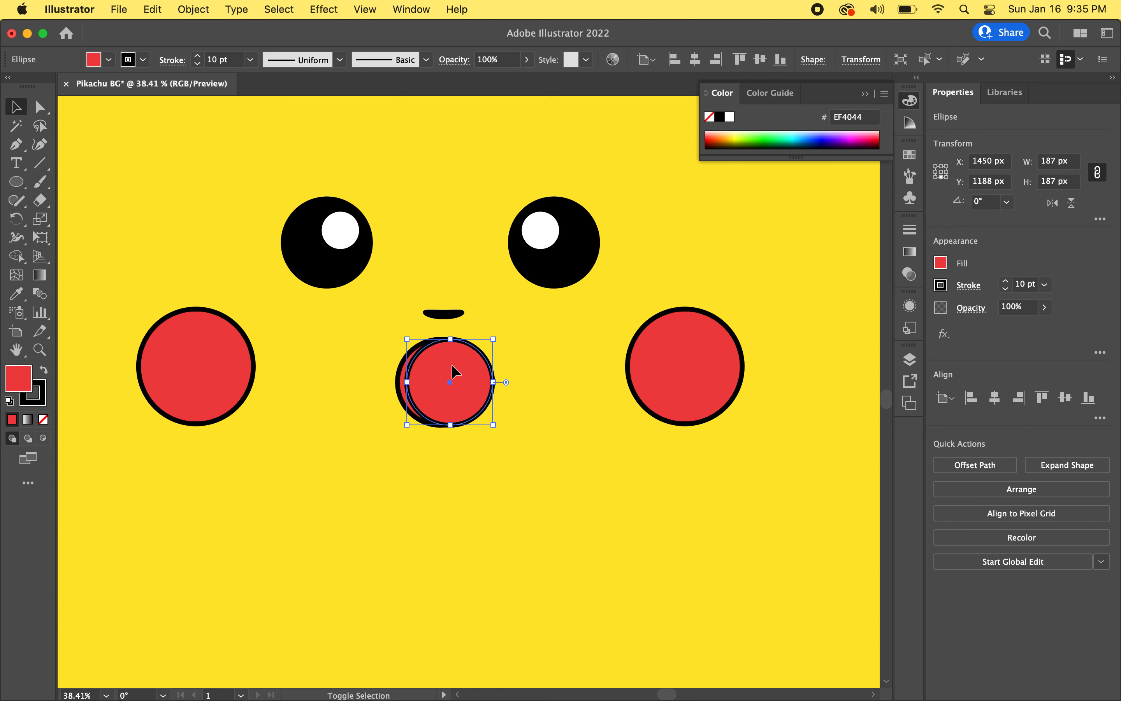
key(shift+Right)
key(shift+Right)
key(shift+Right)
key(shift+Right)
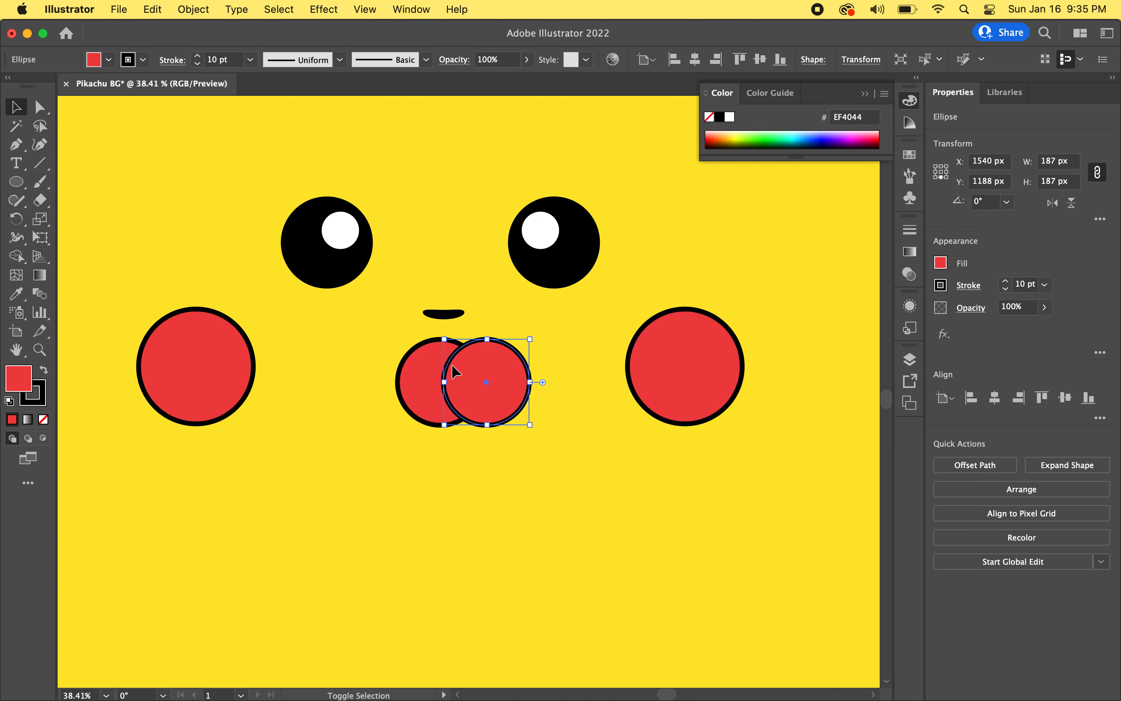
key(shift+Left)
Move the original circle below the nose straight left in 10 px increments to X 1350 px
click(411, 372)
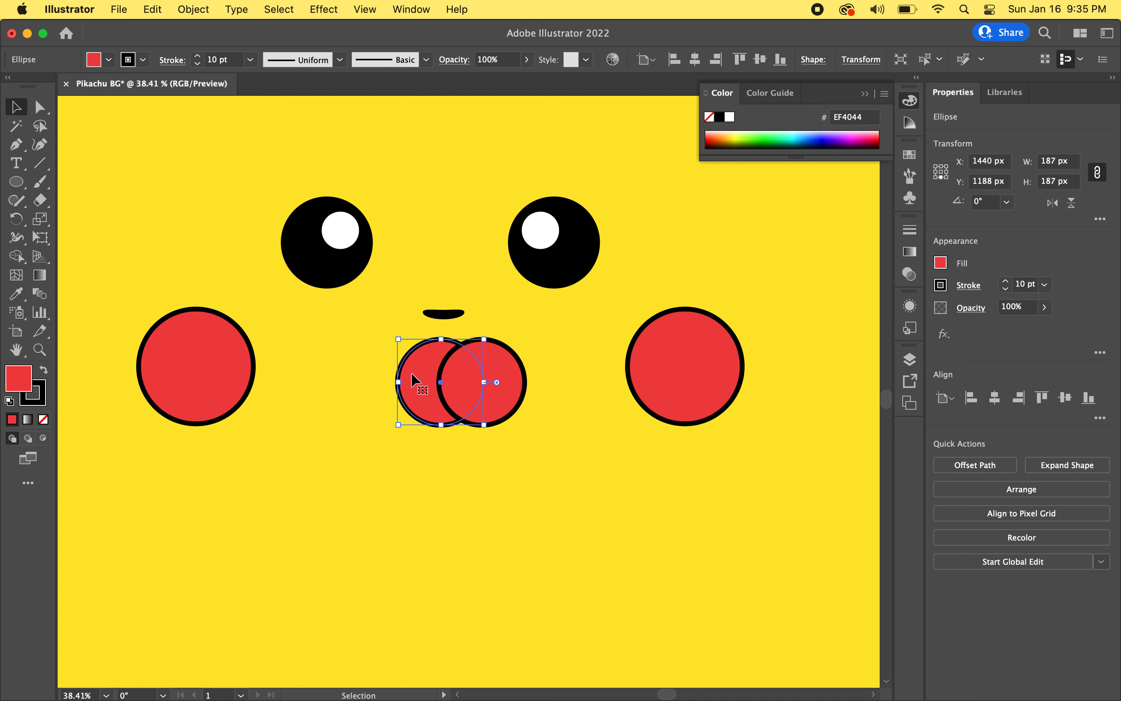
key(shift+Left)
key(shift+Left)
key(shift+Left)
key(shift+Left)
key(shift+Left)
key(shift+Left)
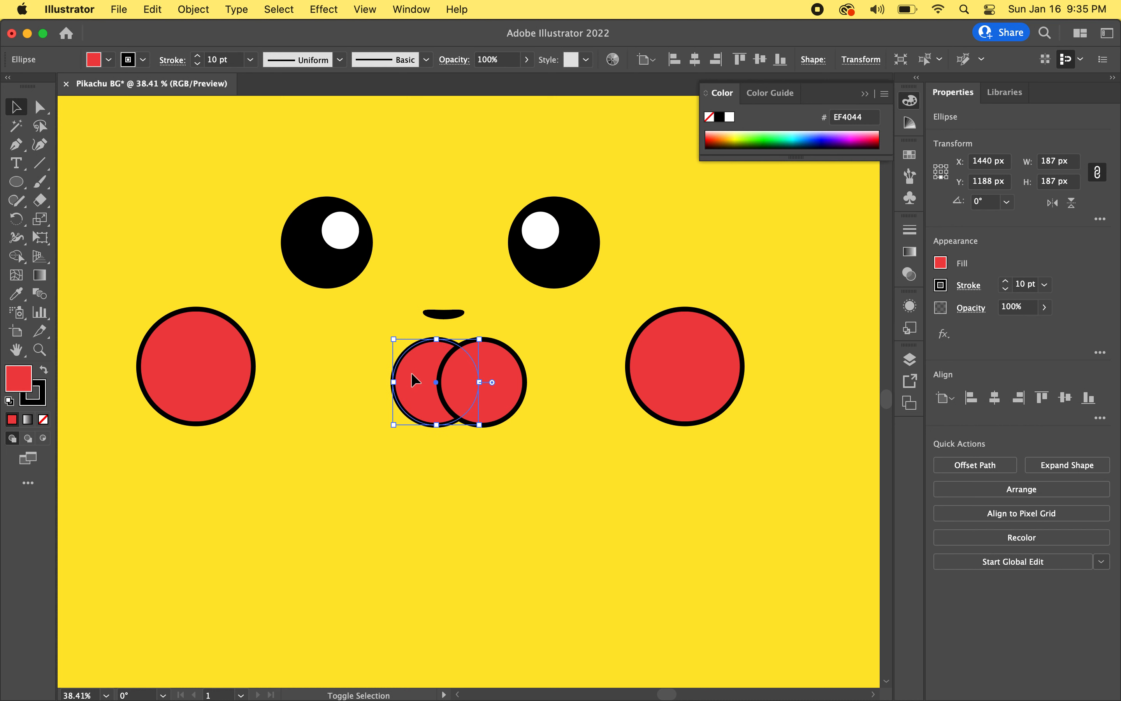
key(shift+Left)
key(shift+Left)
key(shift+Left)
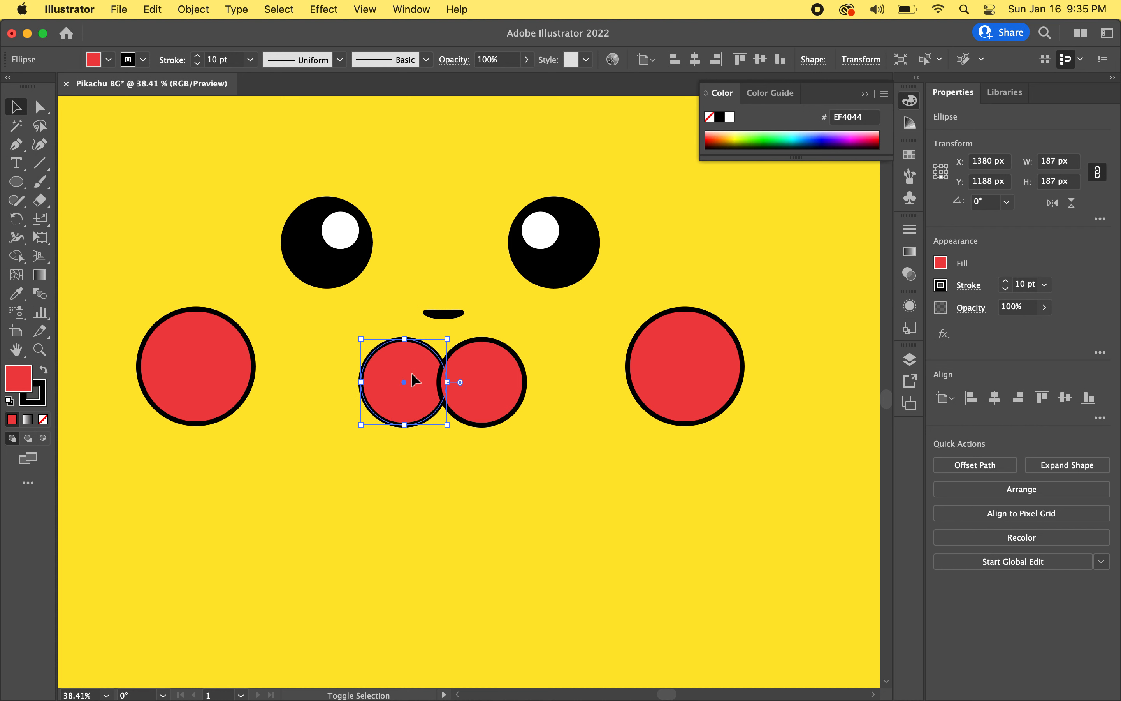
Unite the two overlapping circles below the nose into a single shape
scroll(488, 467, up, 3)
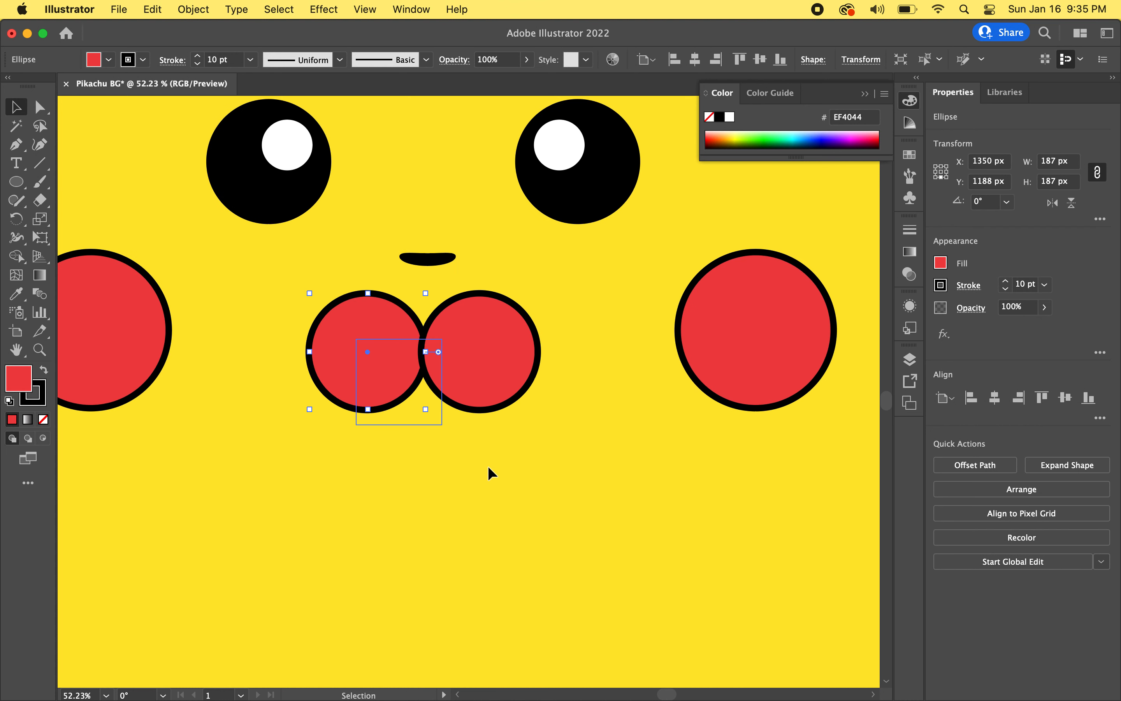
shift+click(473, 411)
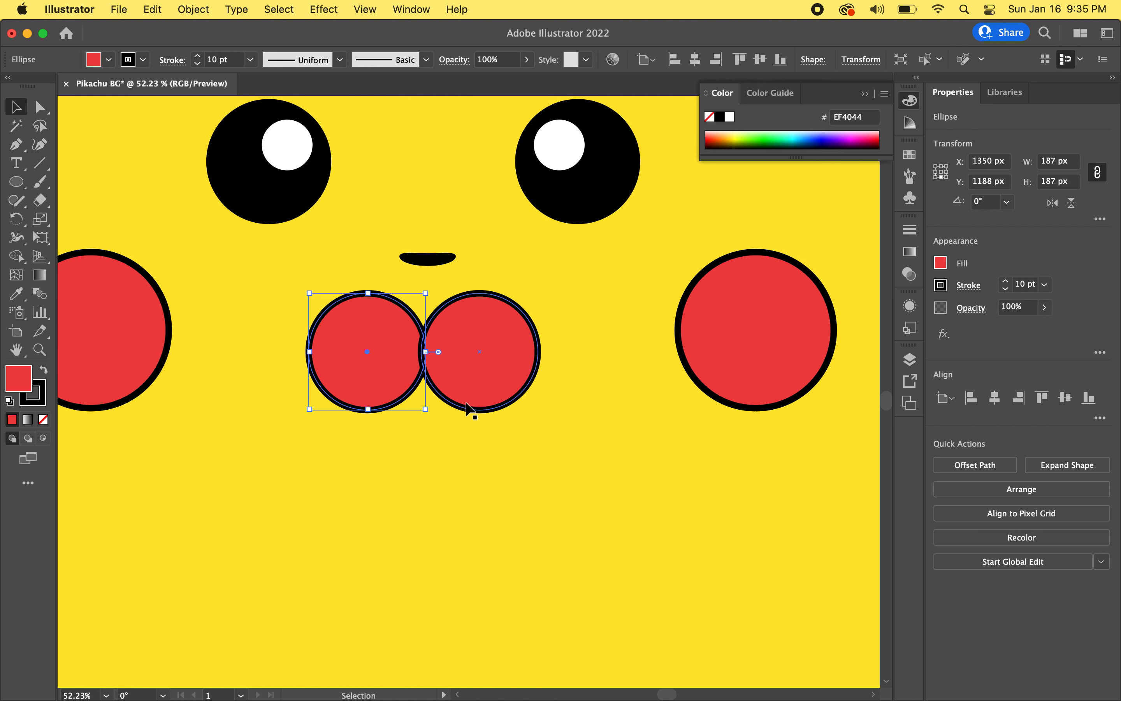
shift+click(451, 377)
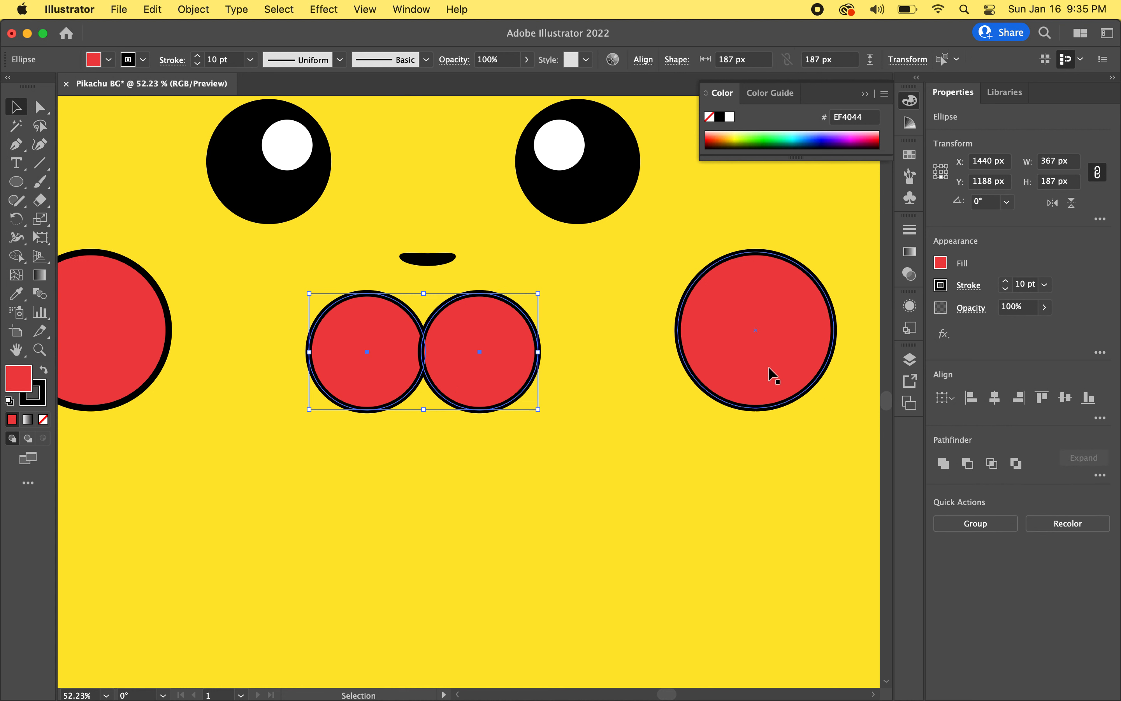
click(943, 463)
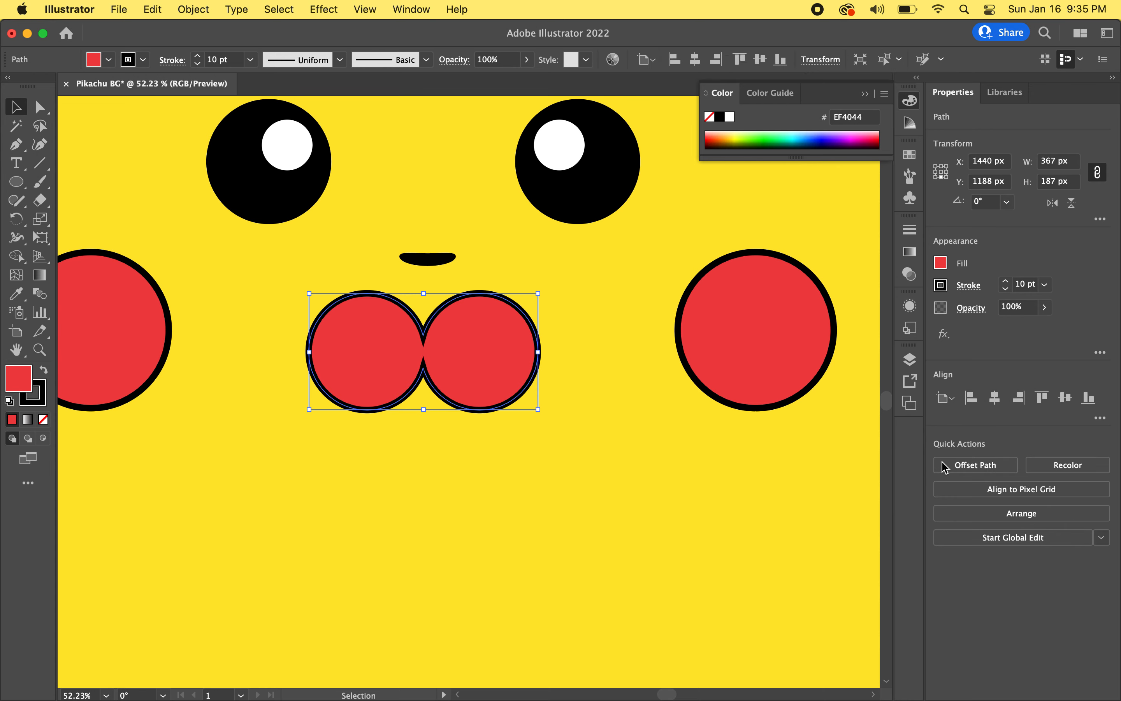
Remove the fill from the merged double-circle shape, keeping its black outline
scroll(459, 362, up, 3)
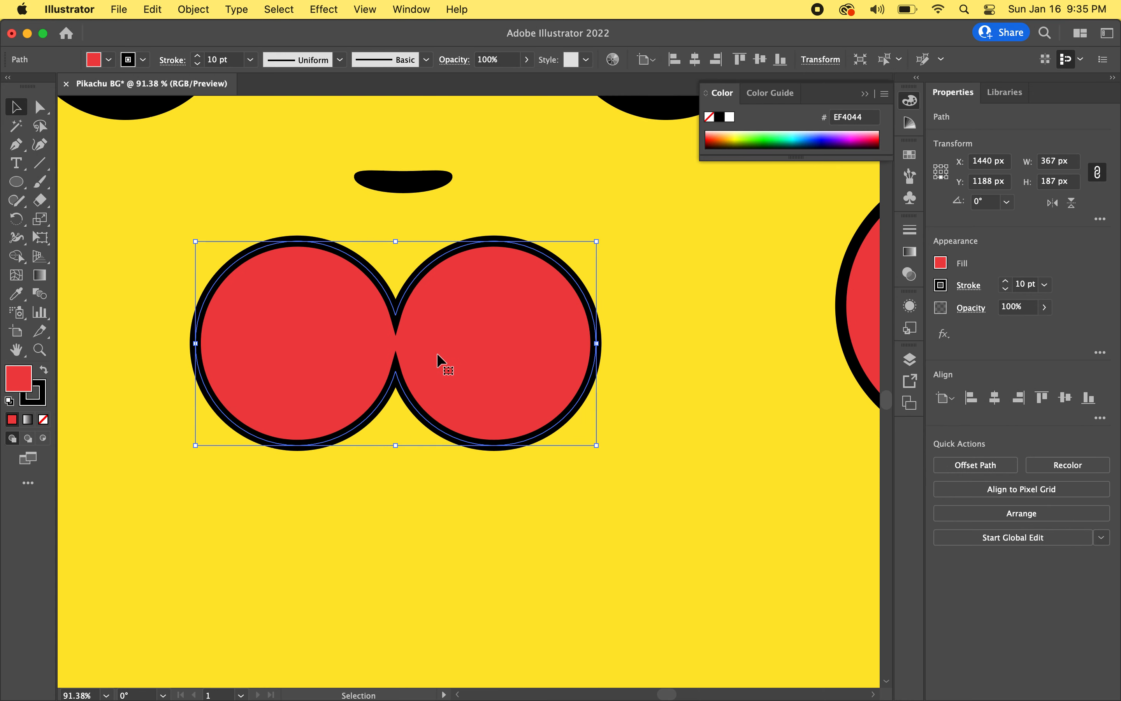
scroll(417, 353, down, 5)
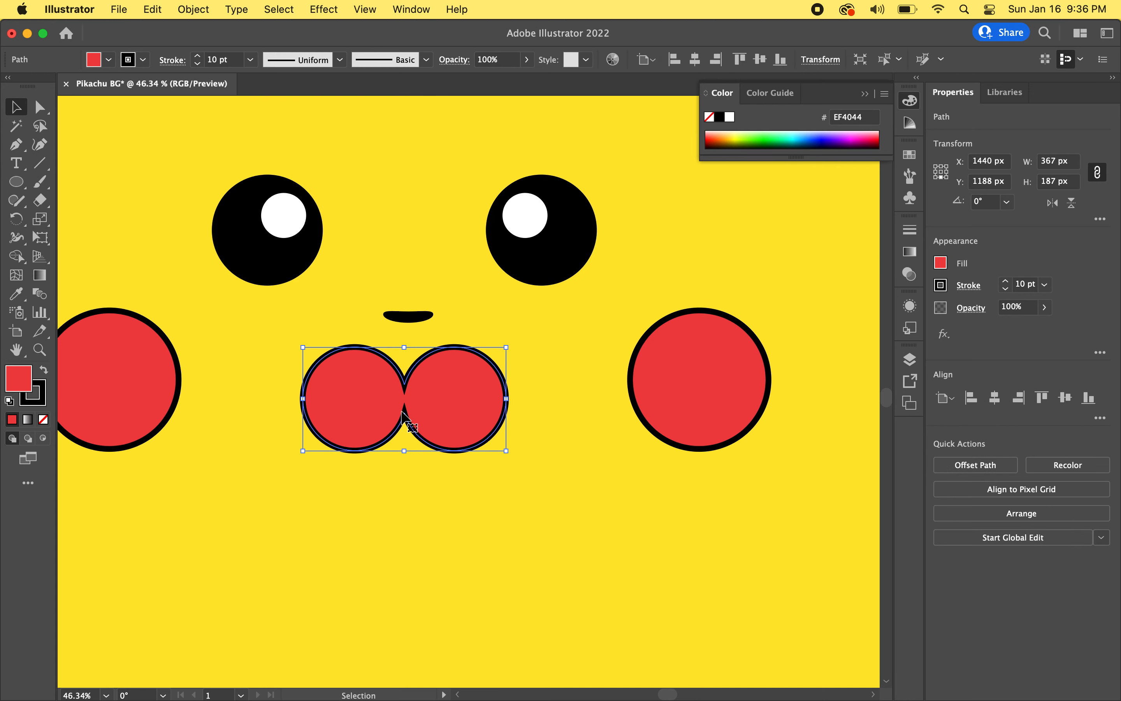
scroll(402, 414, up, 3)
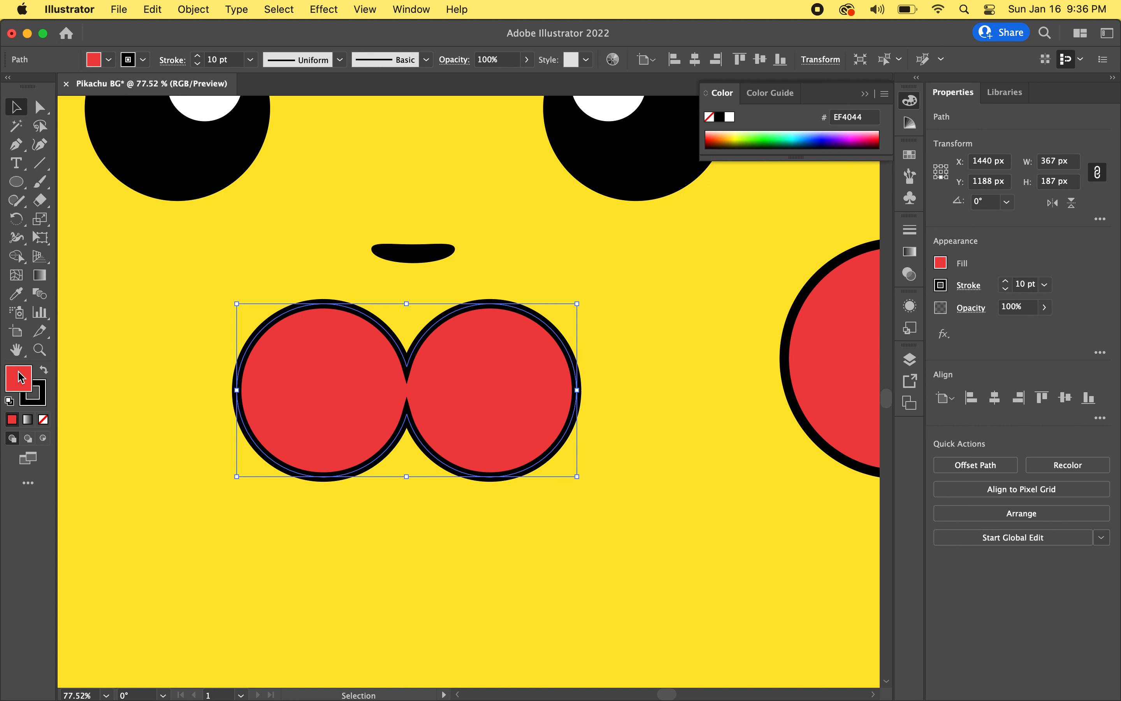
click(44, 419)
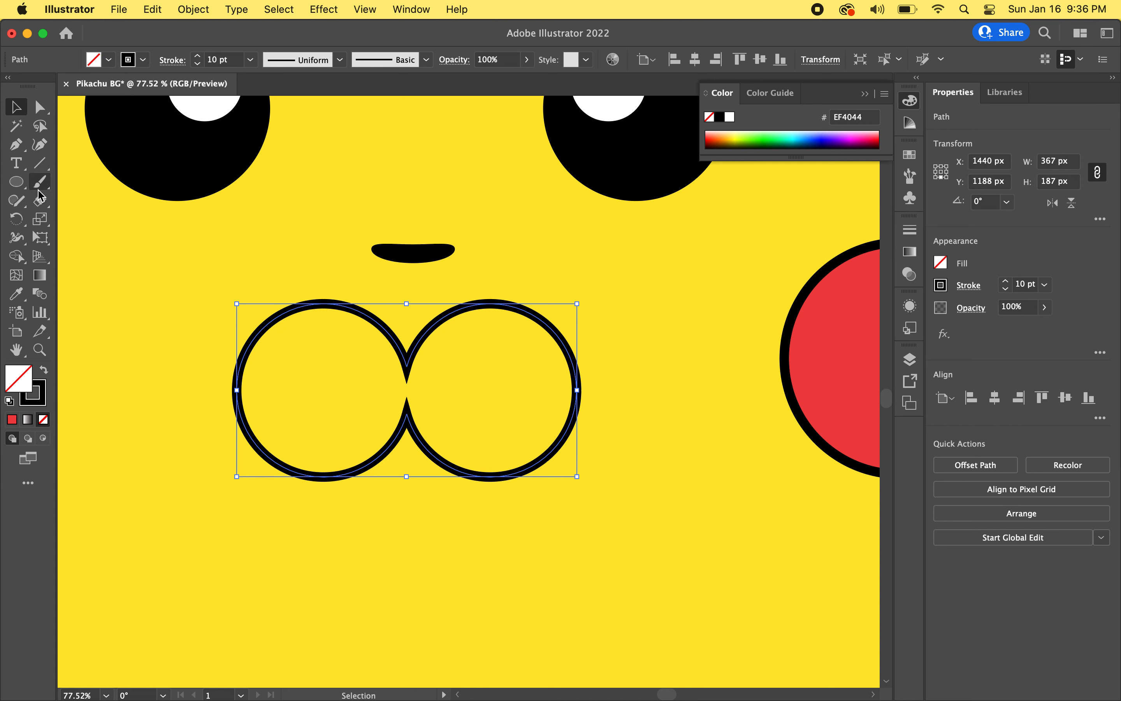
Cut the double-circle outline with the Scissors tool at its leftmost and rightmost anchor points
key(c)
click(40, 204)
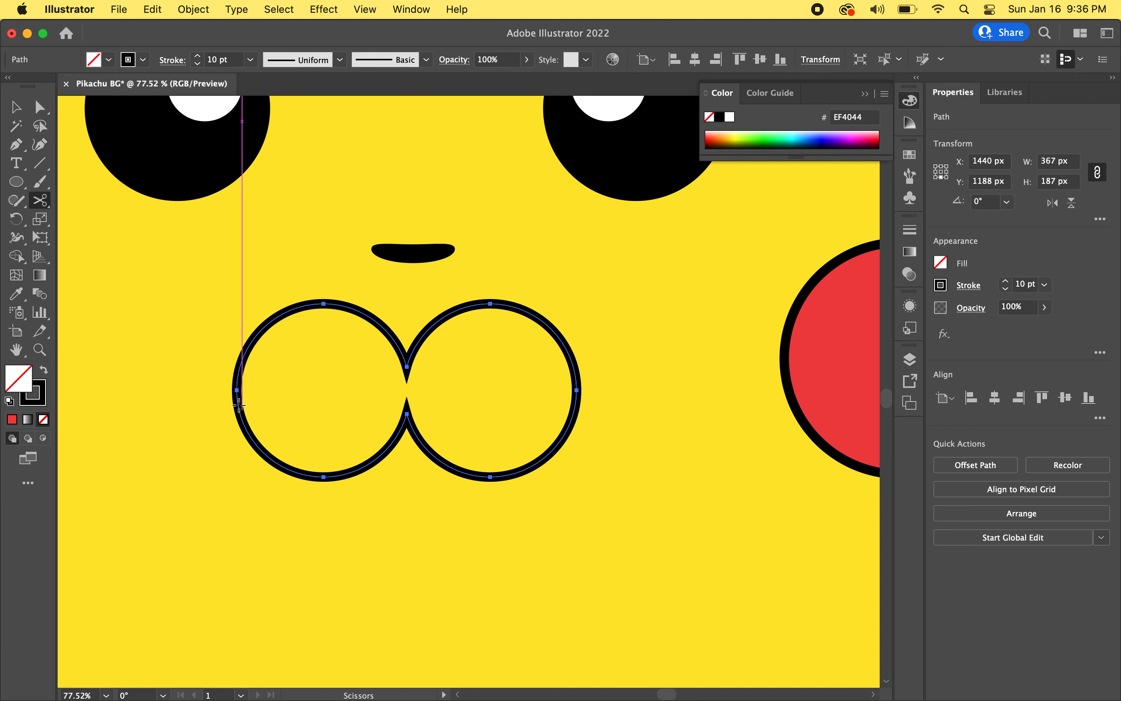
scroll(239, 404, up, 5)
scroll(234, 371, up, 2)
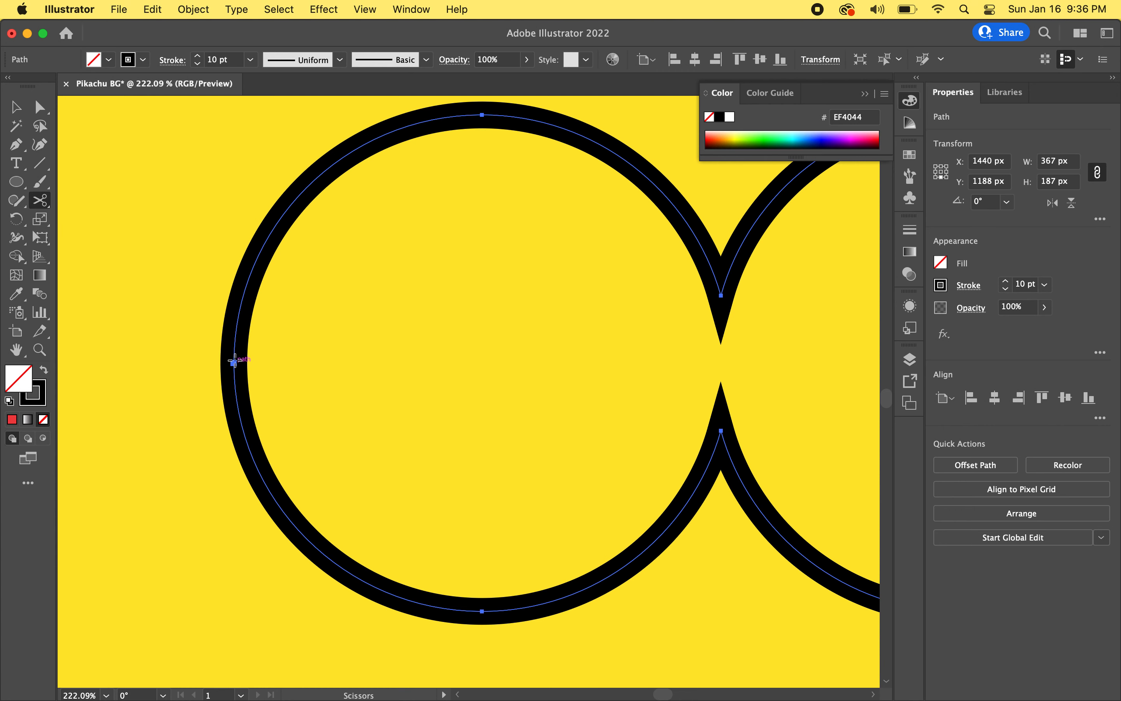
scroll(233, 365, up, 4)
click(235, 366)
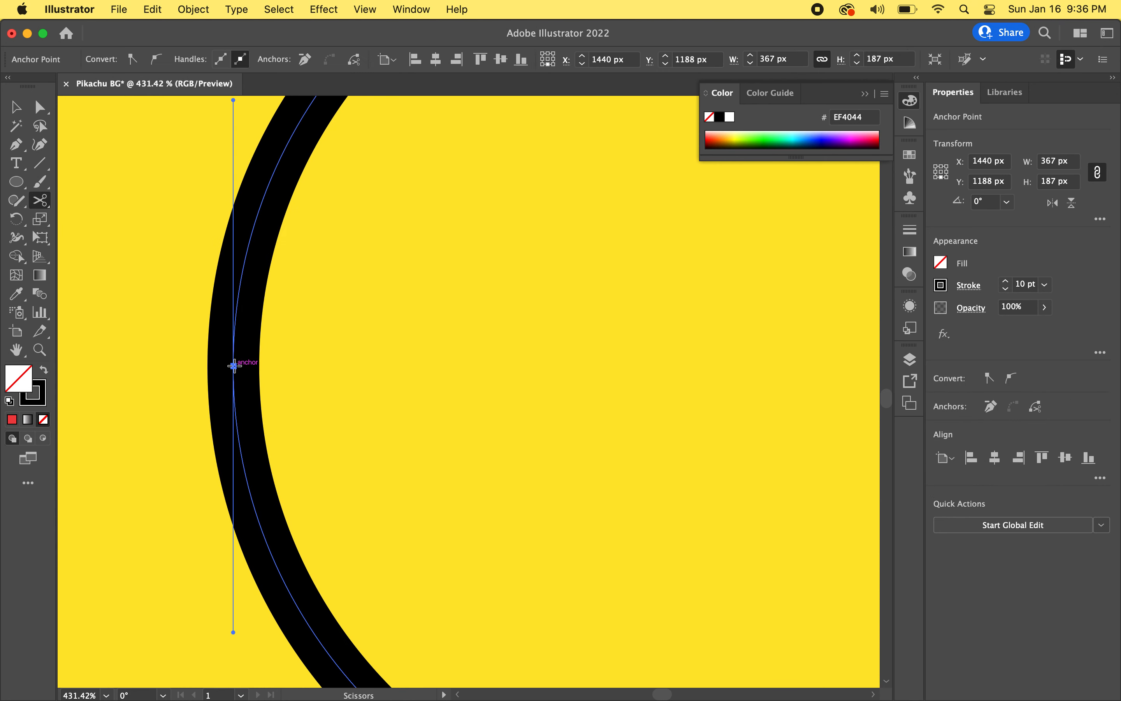
scroll(268, 376, down, 3)
scroll(270, 373, right, 3)
scroll(270, 373, right, 8)
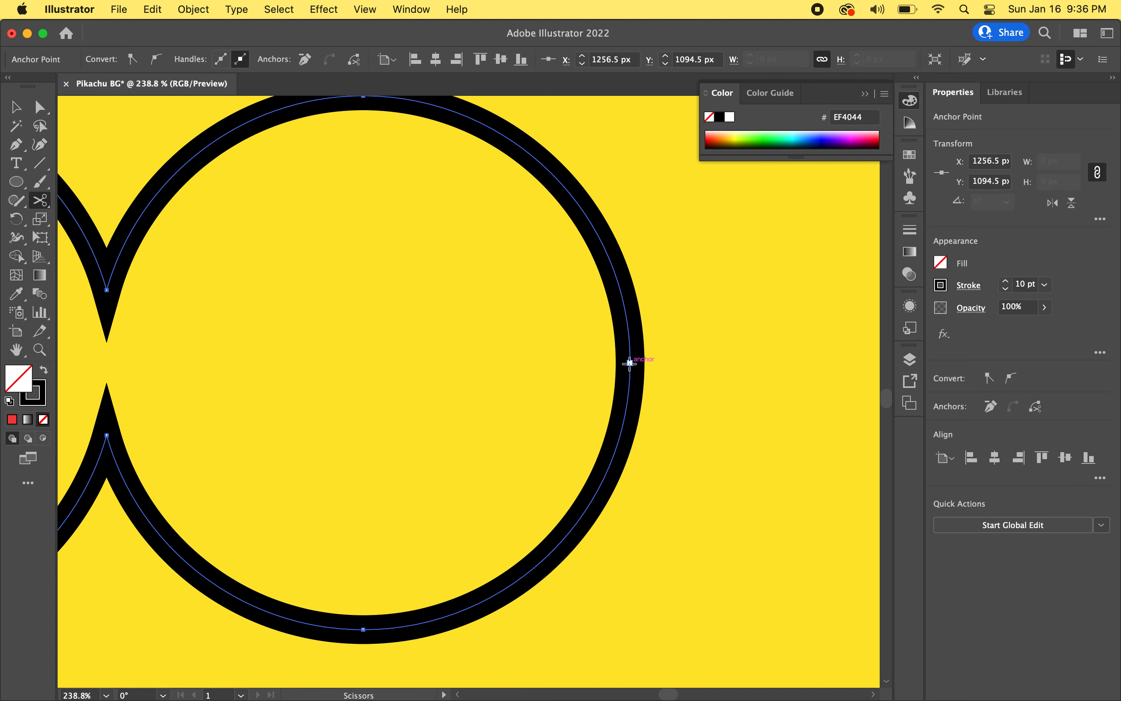
click(629, 362)
Delete the upper half of the cut double-circle outline to leave the two lower arcs as the mouth
scroll(561, 363, down, 3)
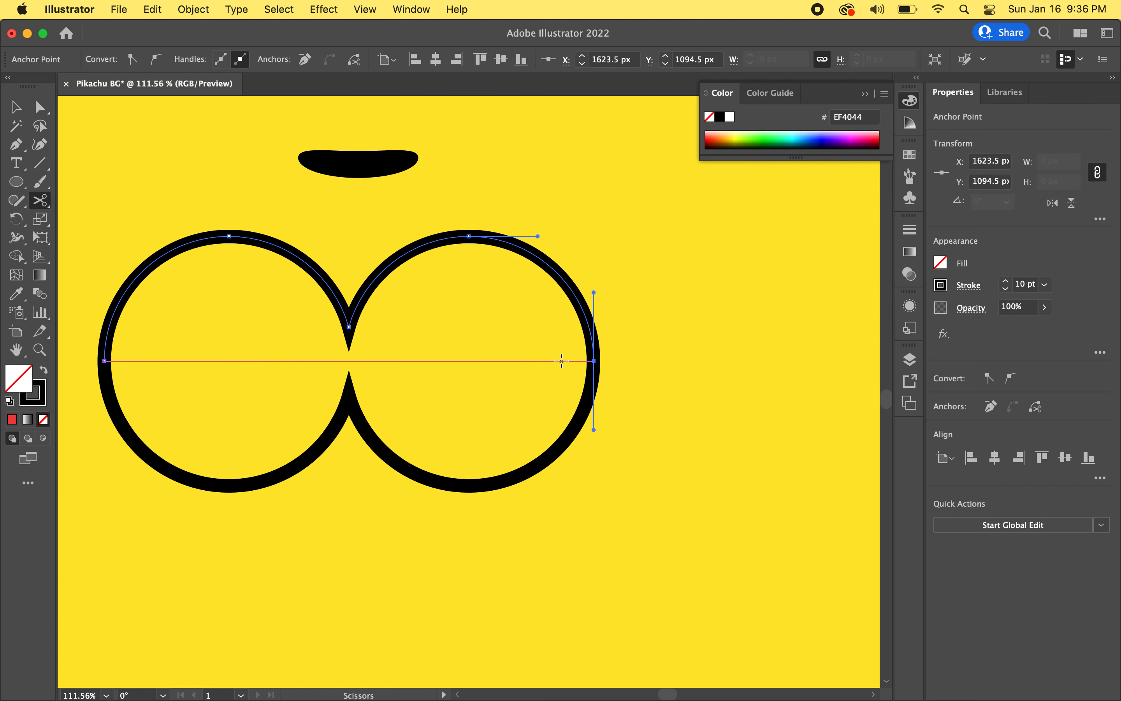
key(v)
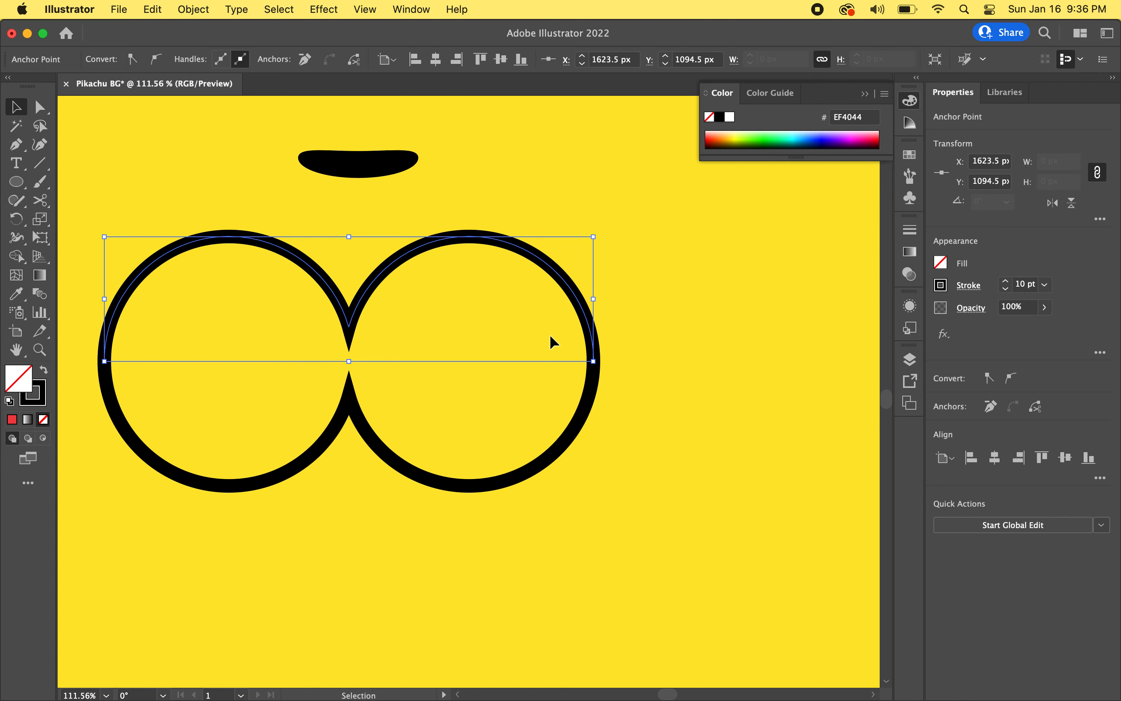
key(BackSpace)
scroll(550, 334, down, 5)
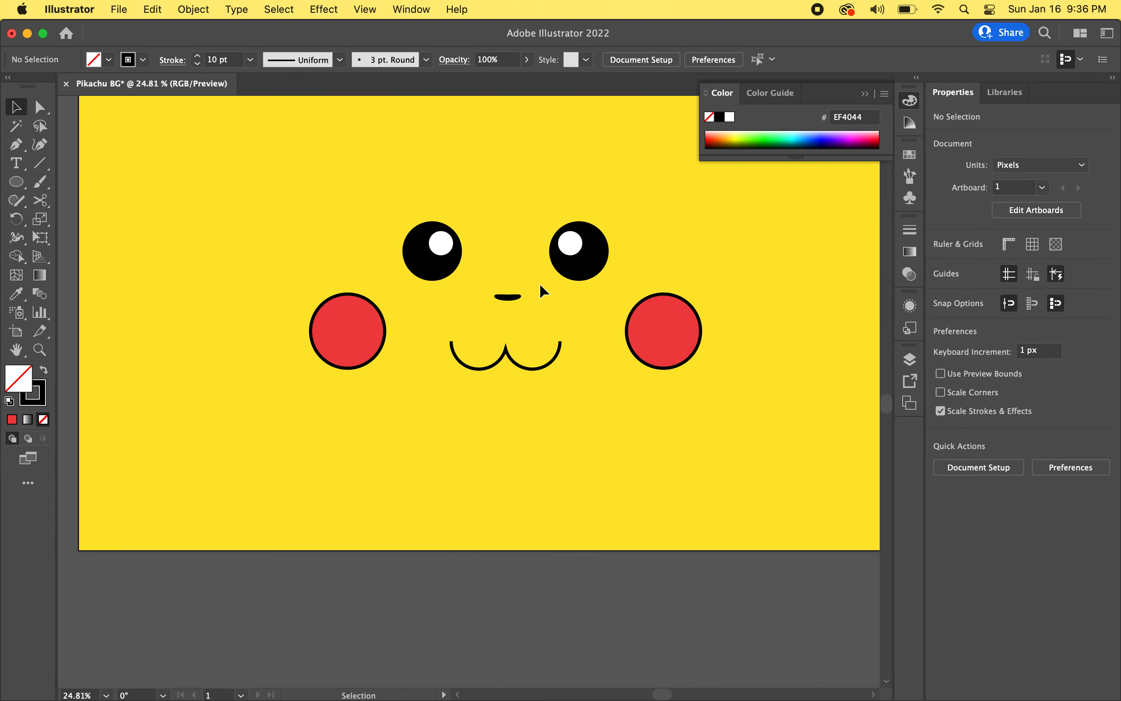
Give the mouth path's stroke round caps and round corners, leaving the path deselected
scroll(490, 449, up, 5)
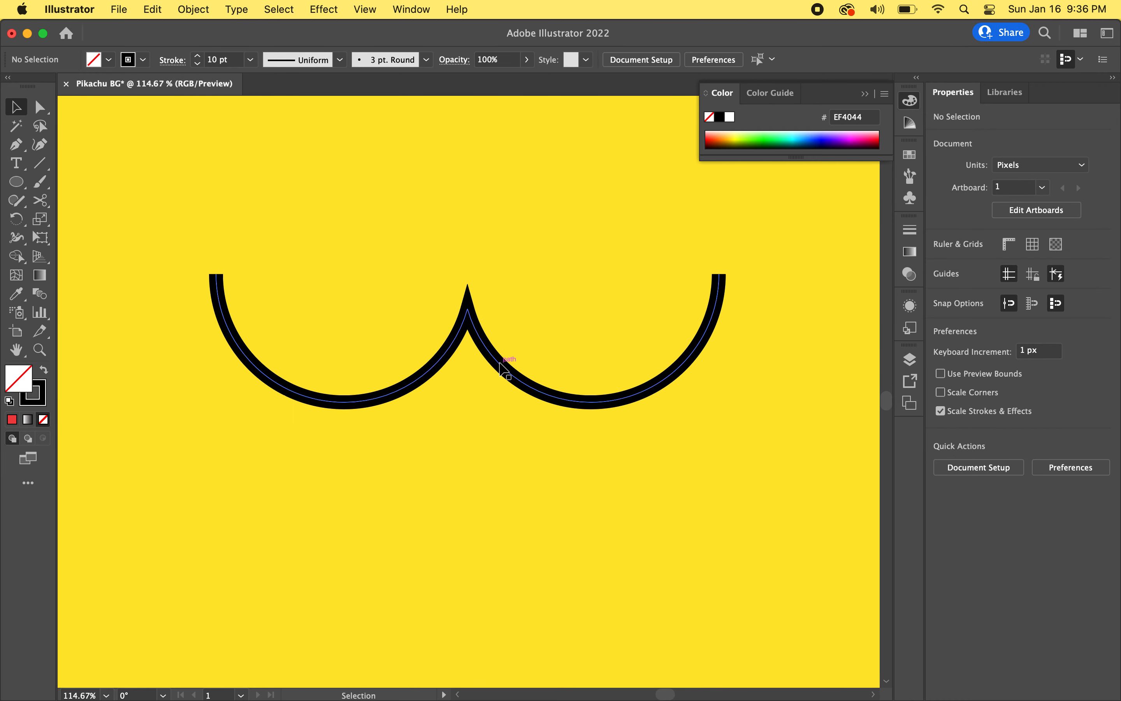
click(502, 356)
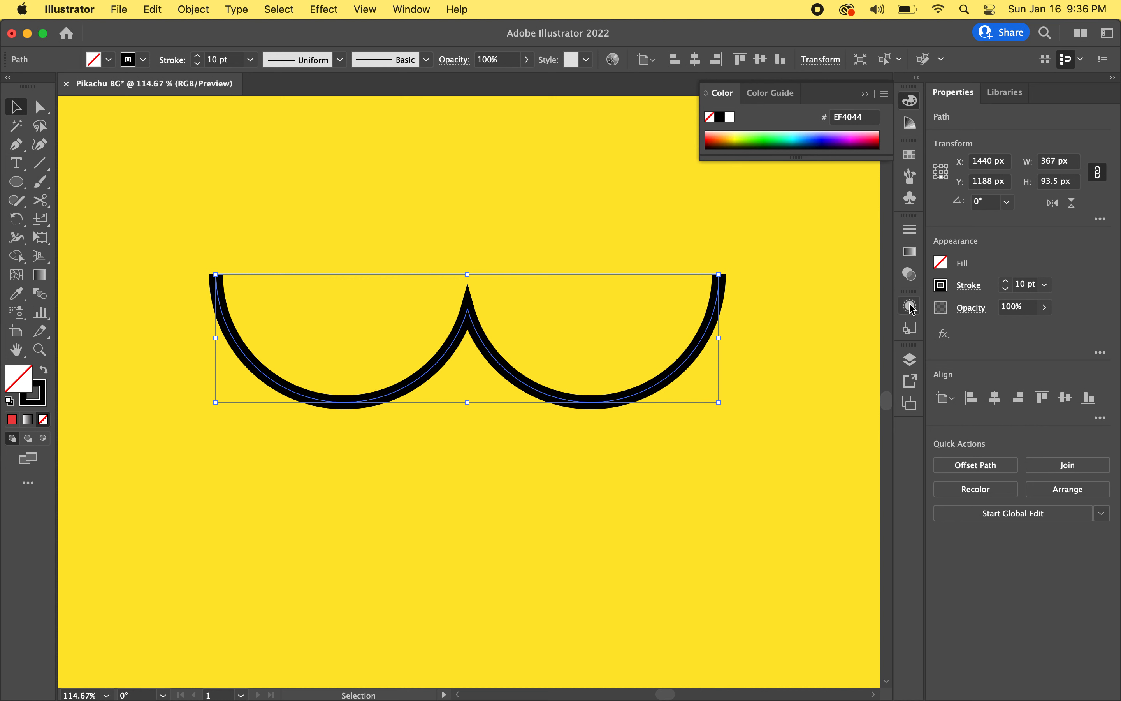
click(969, 285)
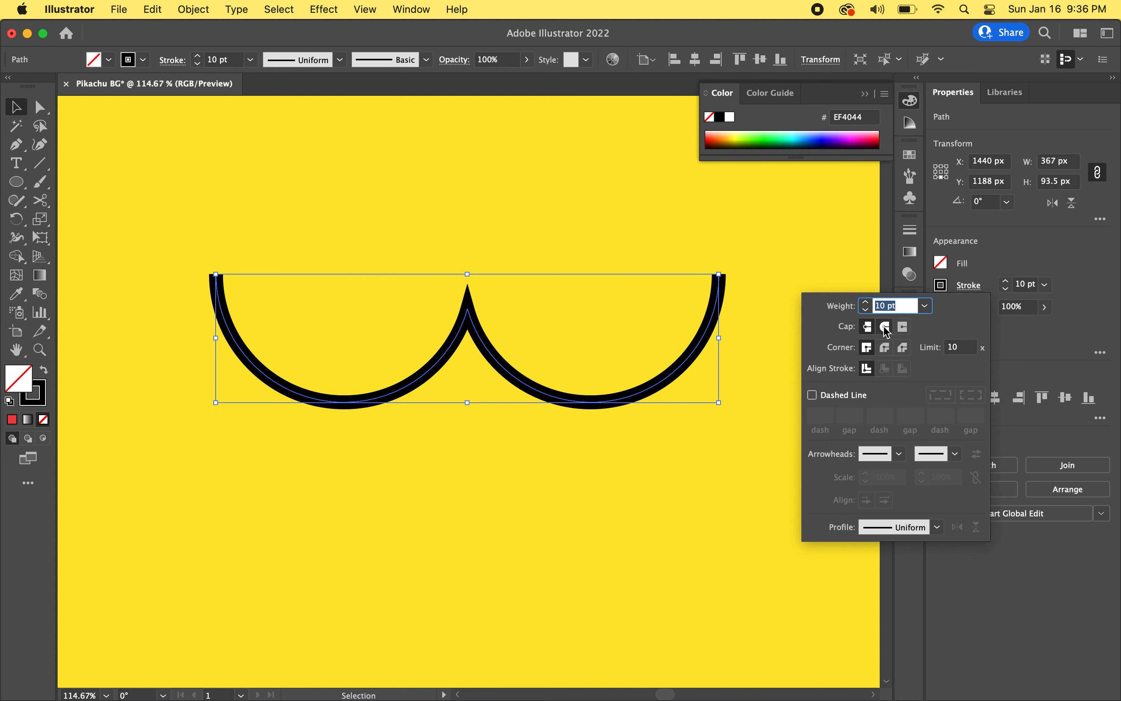
click(968, 286)
click(968, 286)
click(885, 327)
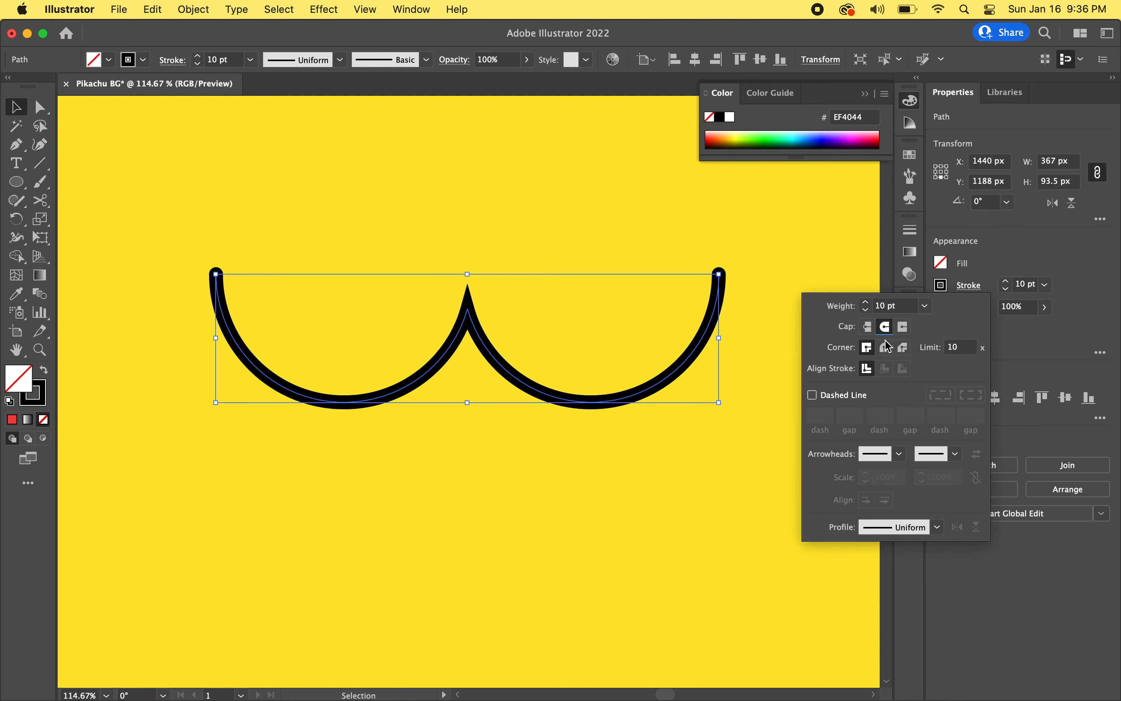
click(884, 348)
scroll(582, 308, down, 5)
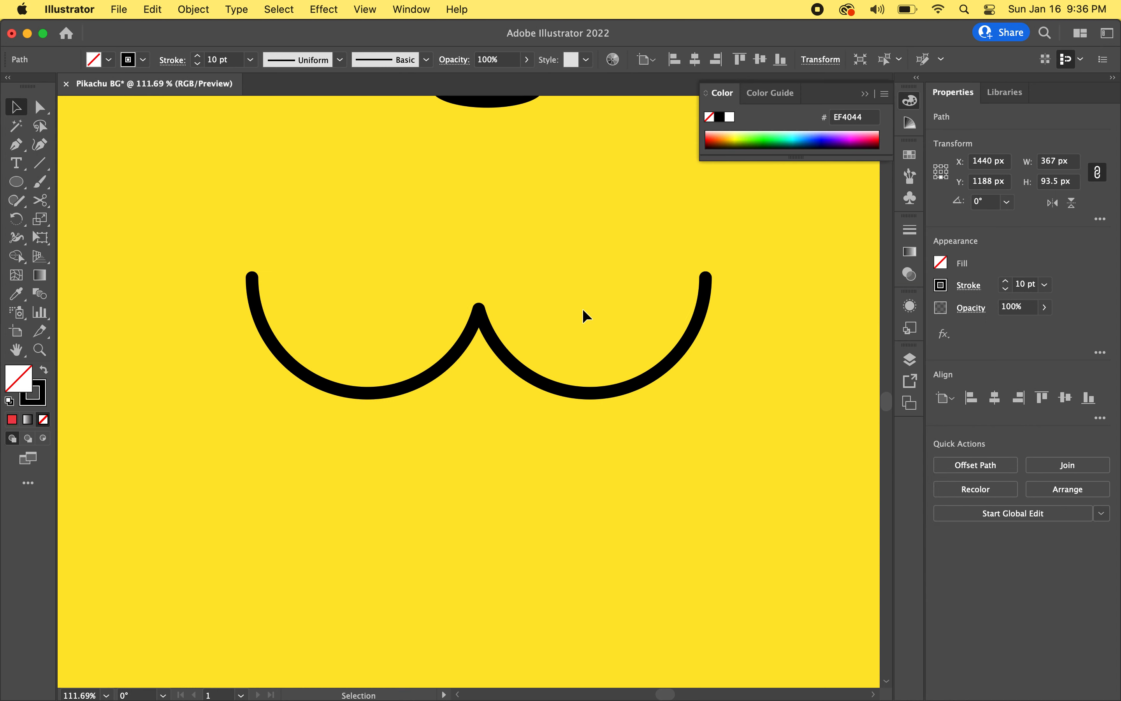
click(594, 413)
Draw a horizontal line about 462 px long across the mouth, just below its central peak and extending past both ends
scroll(582, 340, up, 2)
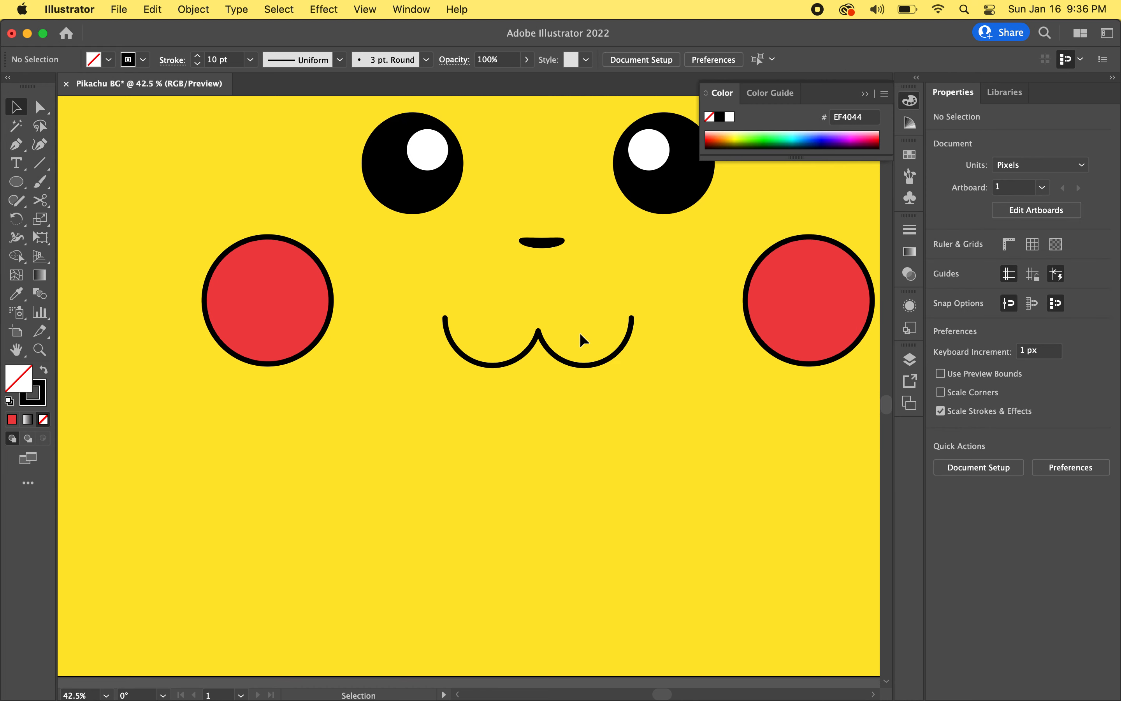
scroll(579, 301, down, 3)
scroll(574, 352, up, 5)
scroll(575, 360, up, 3)
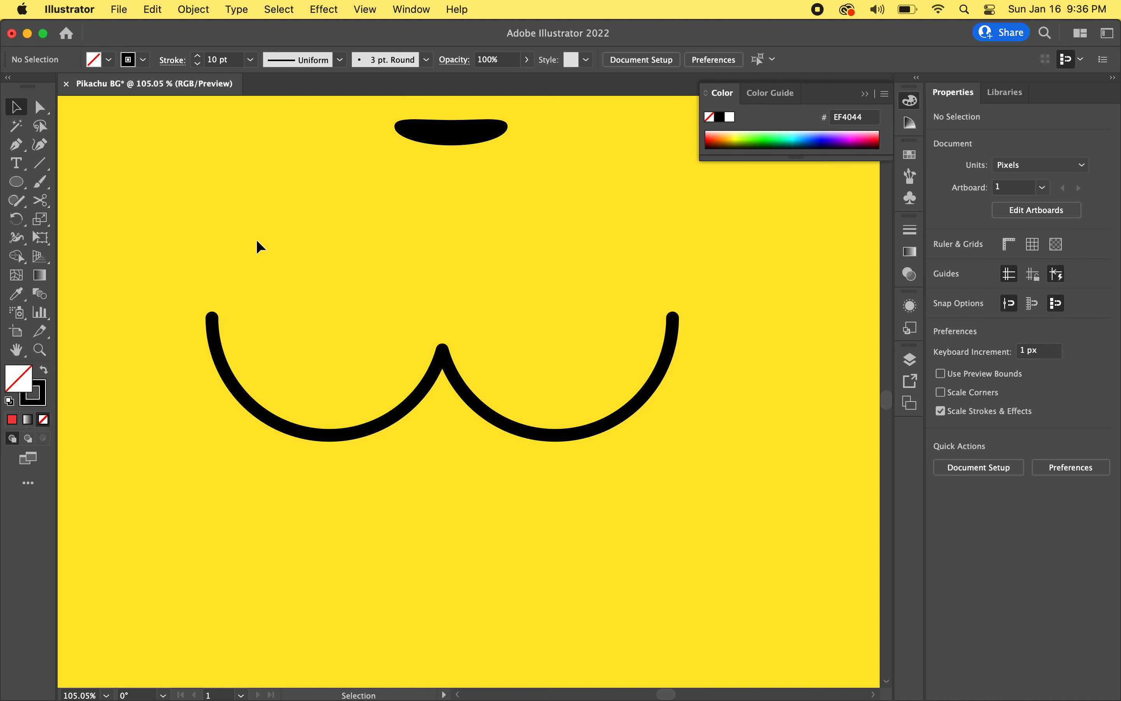
click(41, 163)
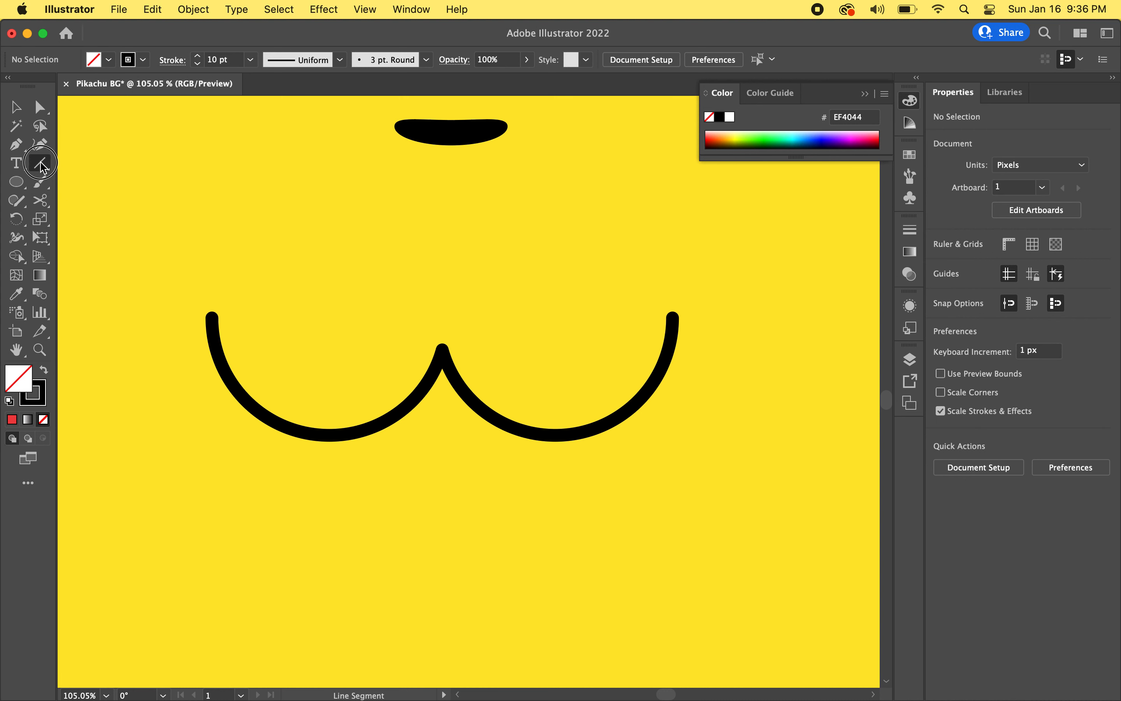
drag(183, 352, 760, 369)
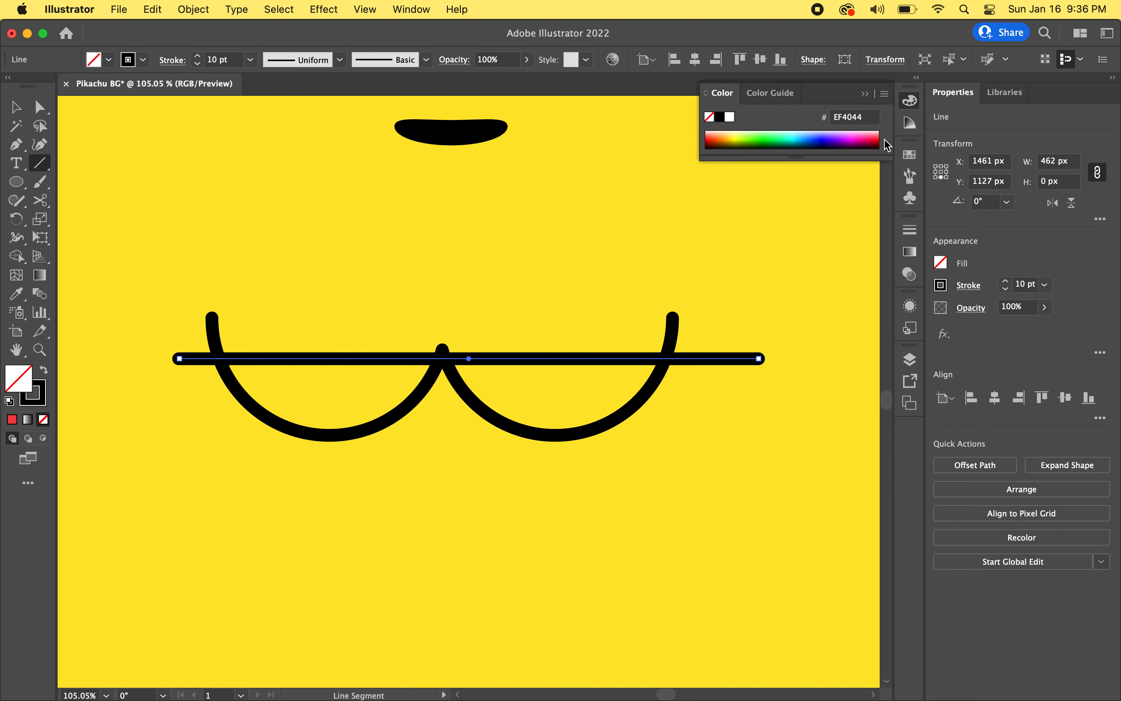
Change the horizontal line's stroke color to the magenta swatch
click(910, 154)
click(727, 178)
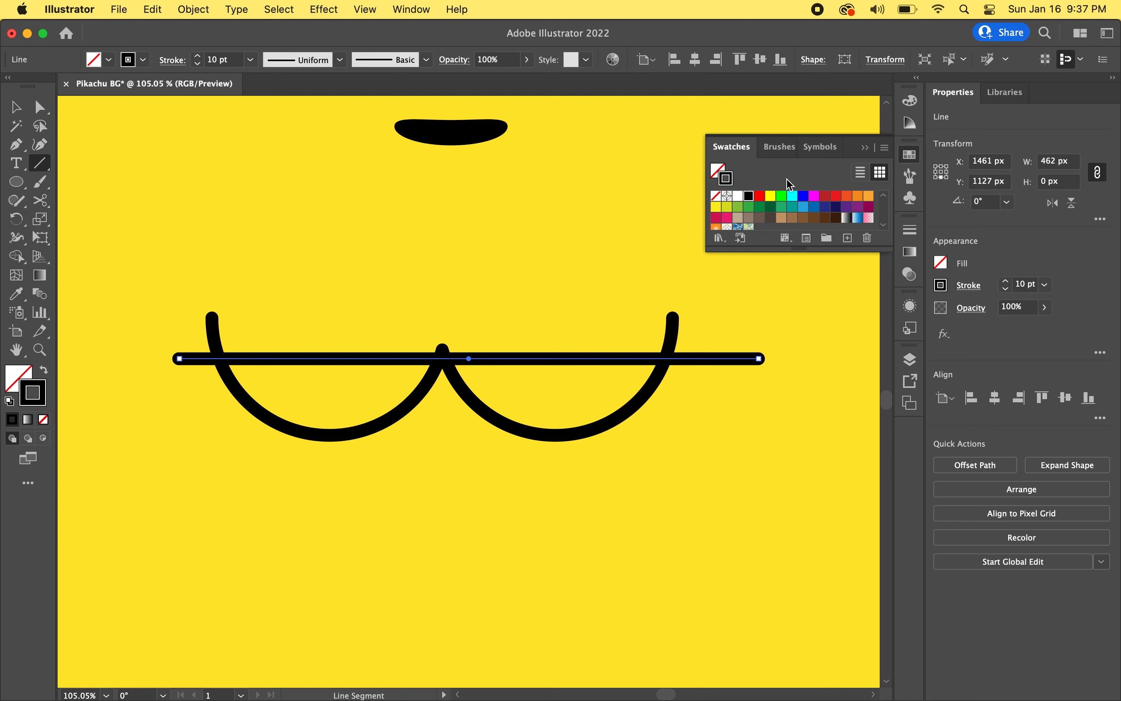
click(813, 195)
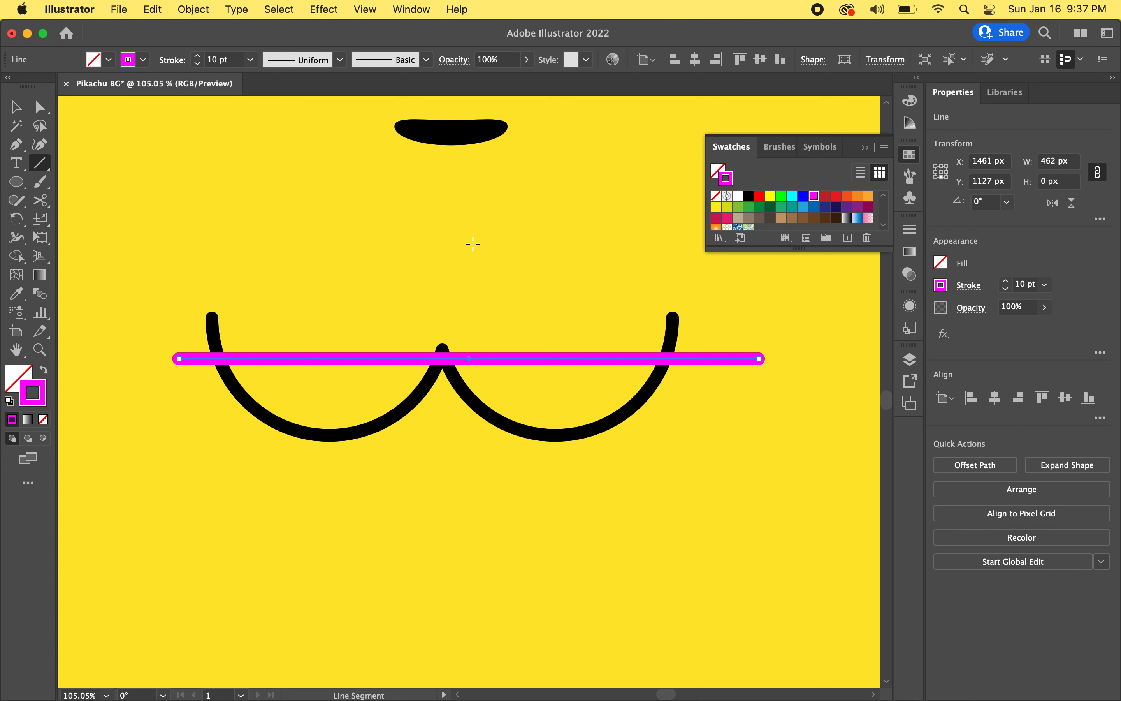
Set the magenta line's stroke weight to 1 pt
click(1022, 284)
key(shift+Down)
key(Up)
key(Up)
key(Up)
key(Up)
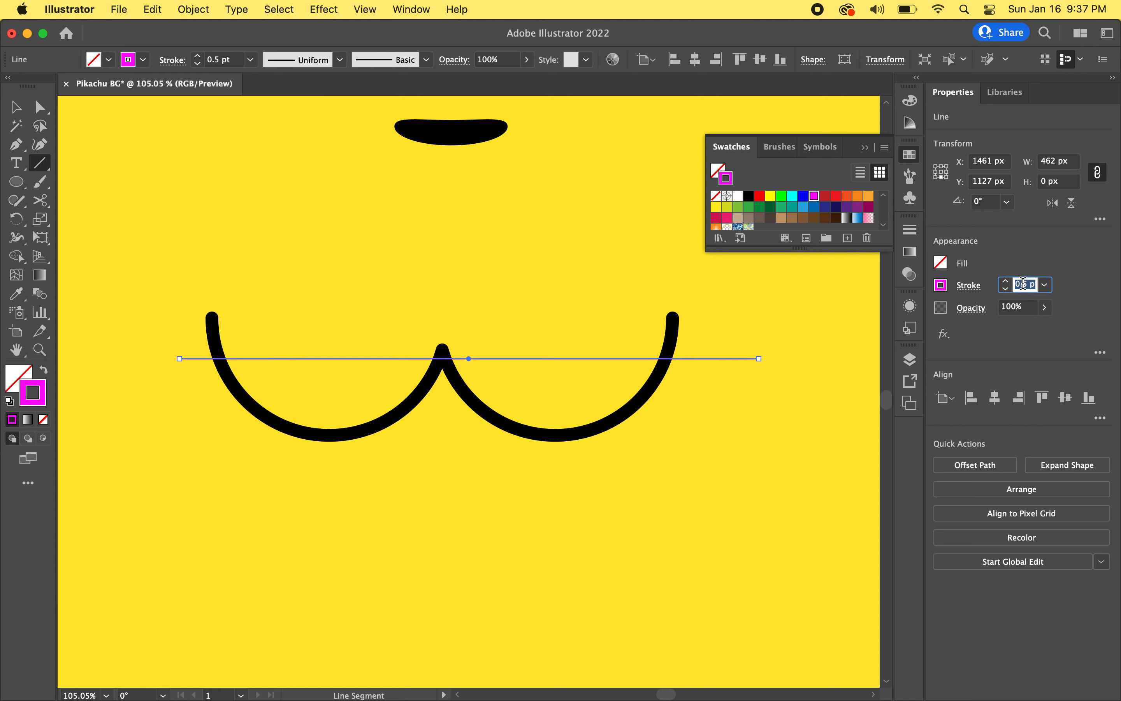
key(Return)
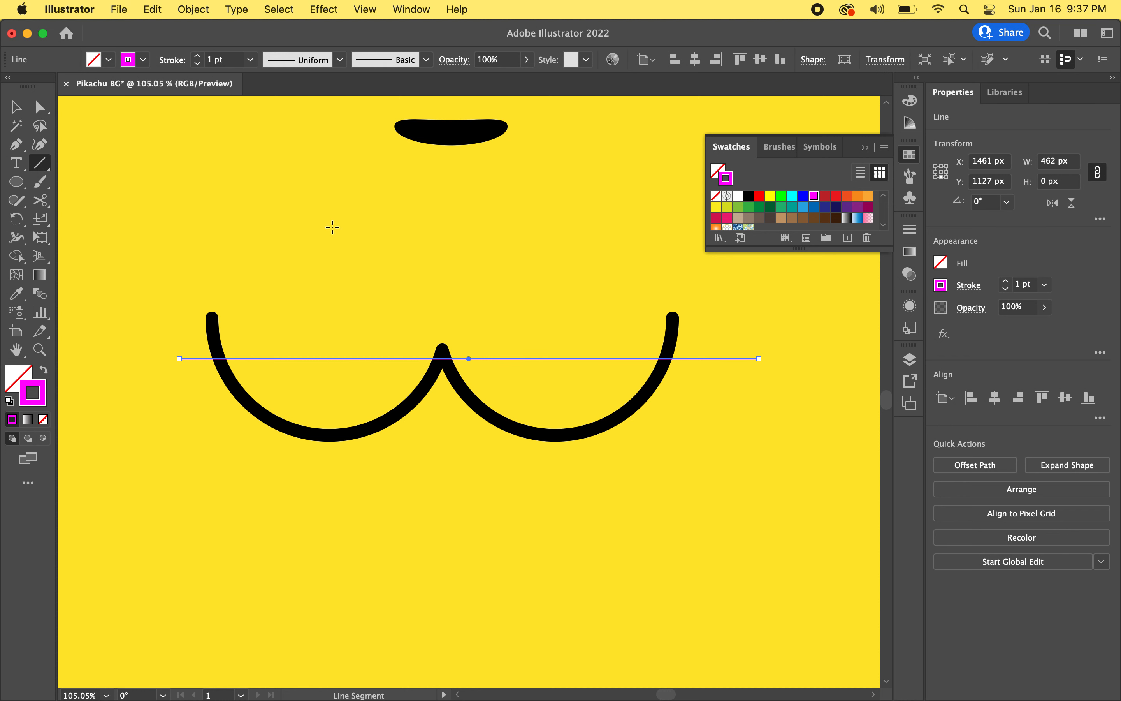
Lock the magenta line so it serves as a fixed guide across the mouth
click(193, 10)
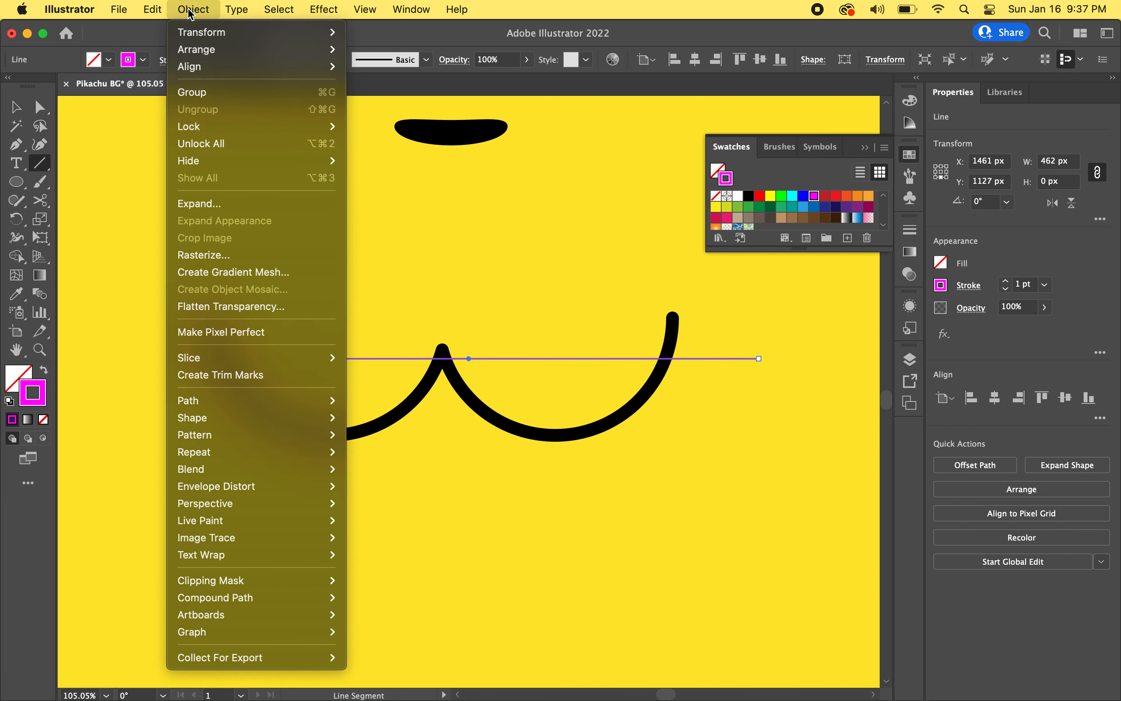
mouse_move(198, 129)
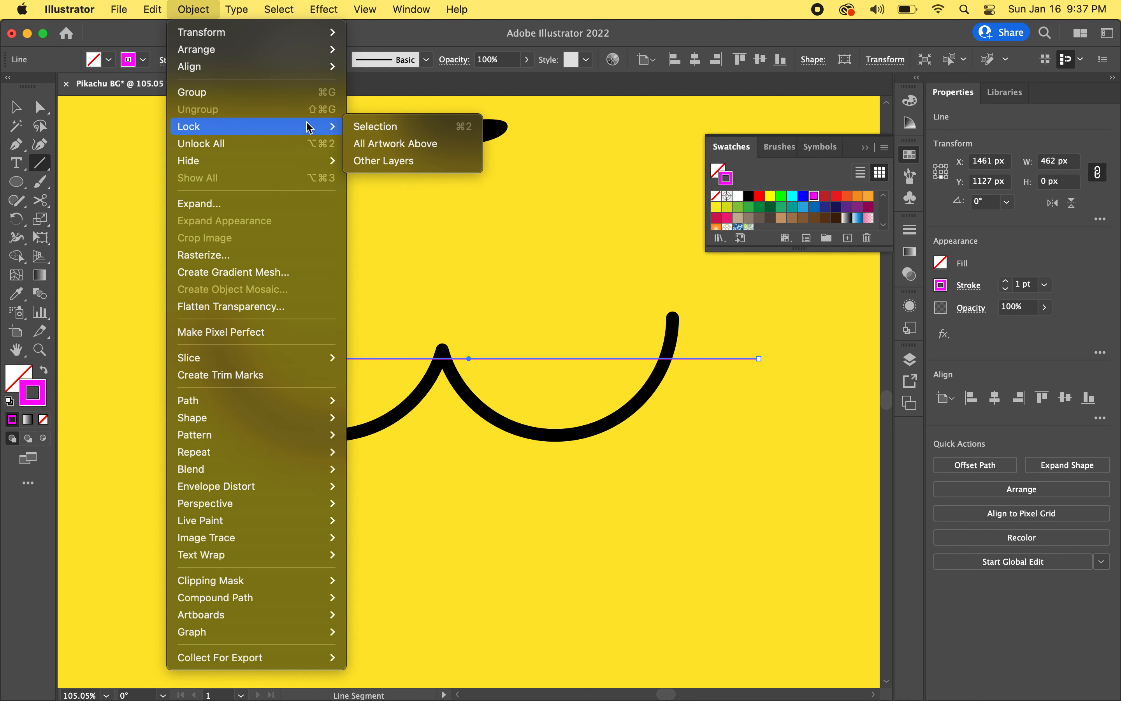
click(401, 132)
scroll(520, 333, up, 4)
scroll(520, 333, down, 4)
Cut the mouth path with the Scissors tool where its right end crosses the magenta guide line
key(v)
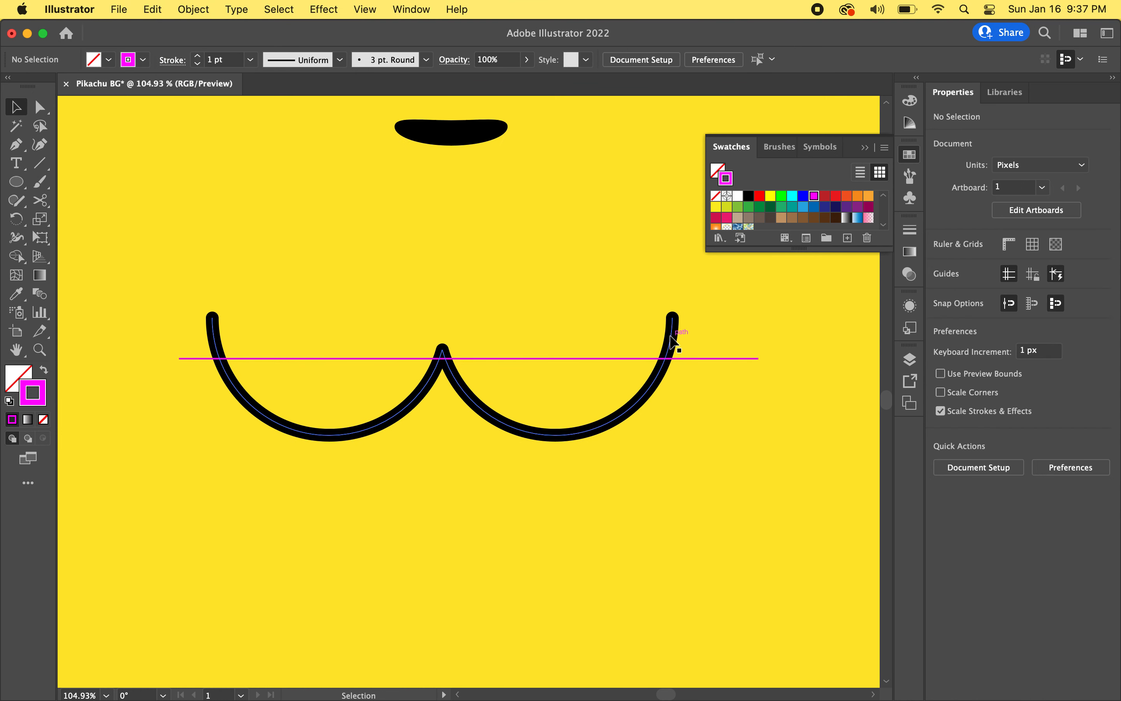
click(671, 338)
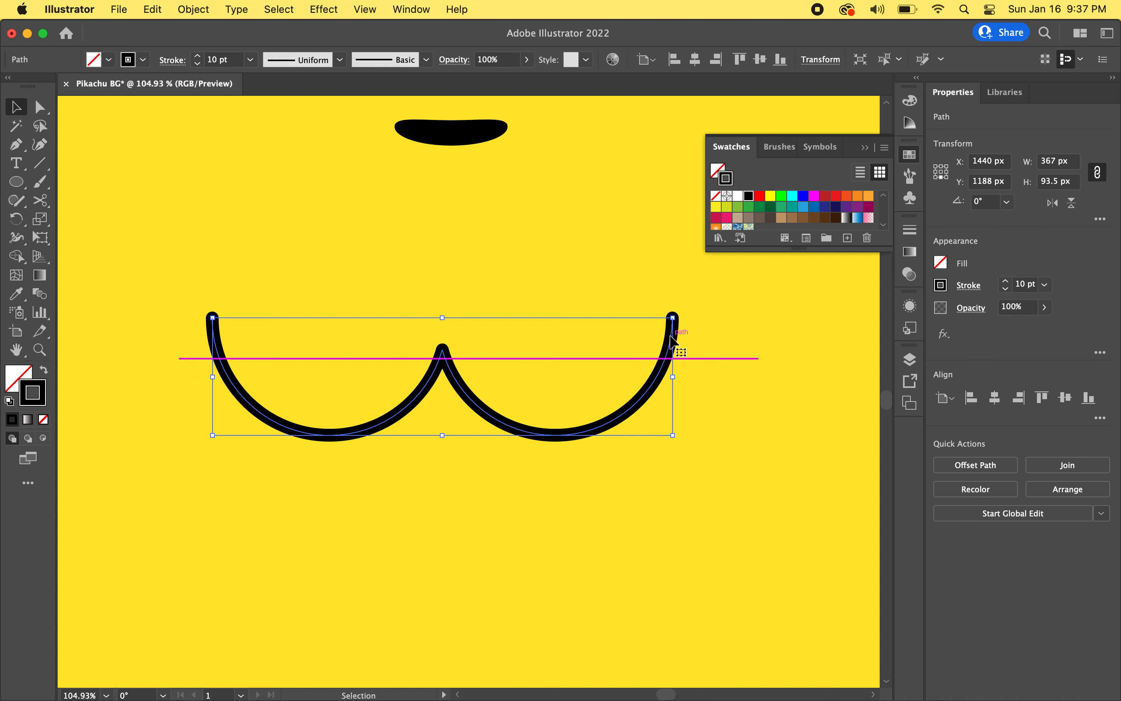
scroll(672, 341, up, 5)
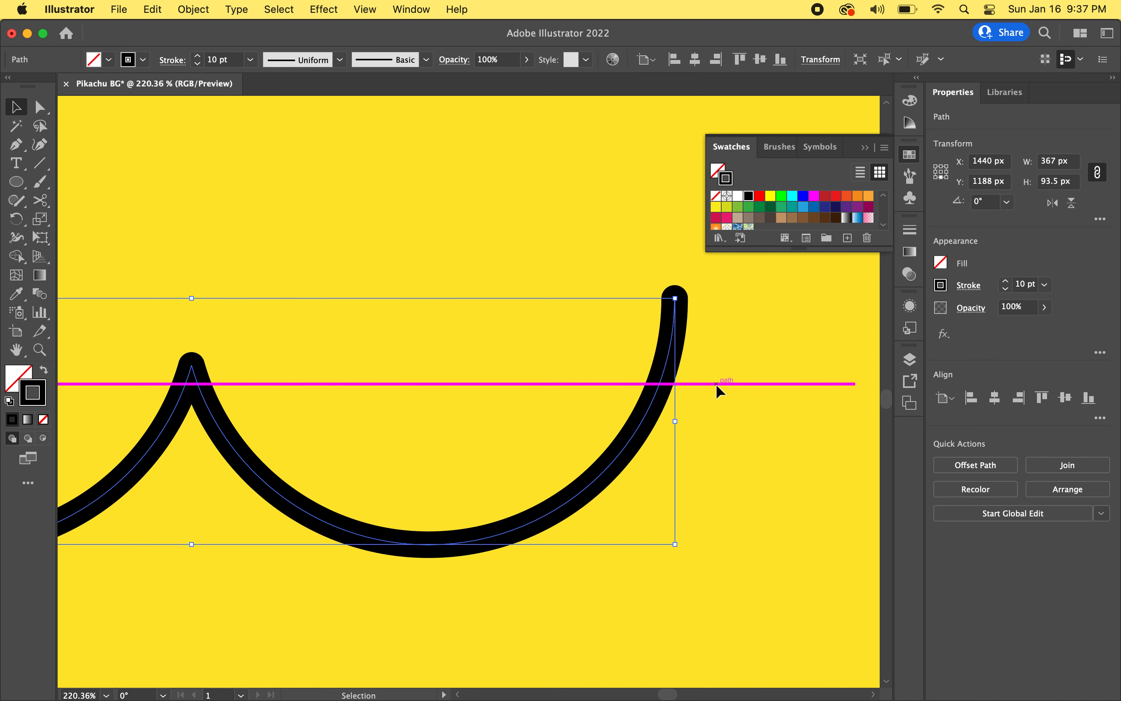
scroll(658, 384, up, 3)
key(c)
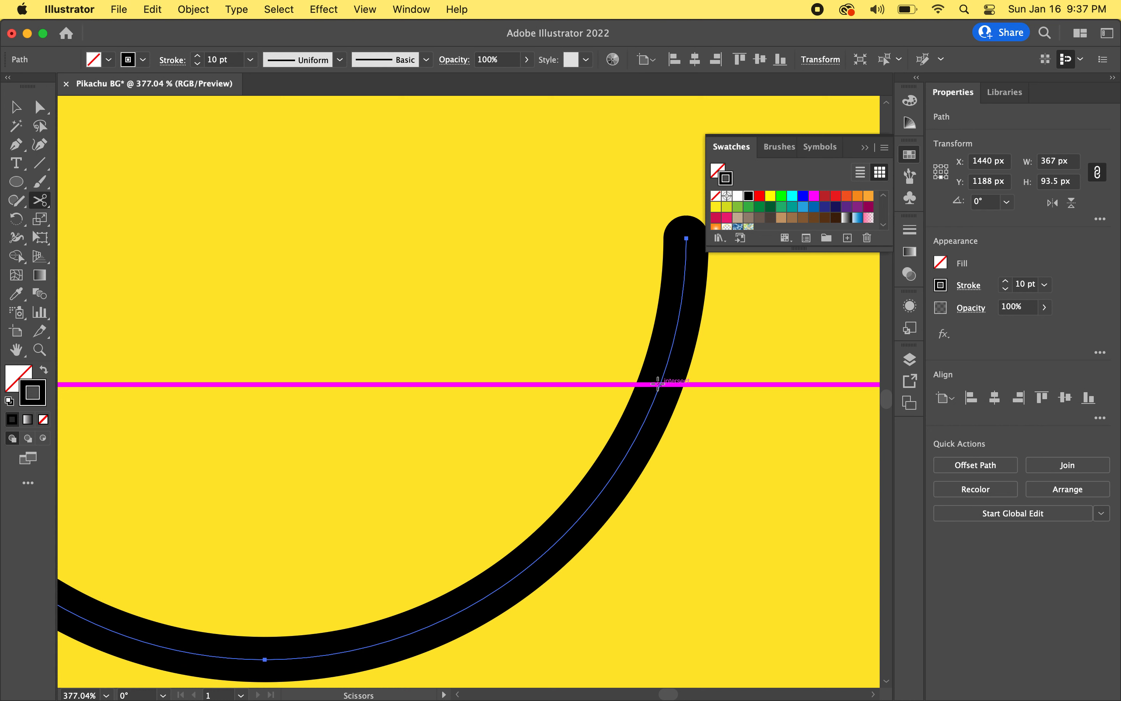
scroll(657, 384, up, 12)
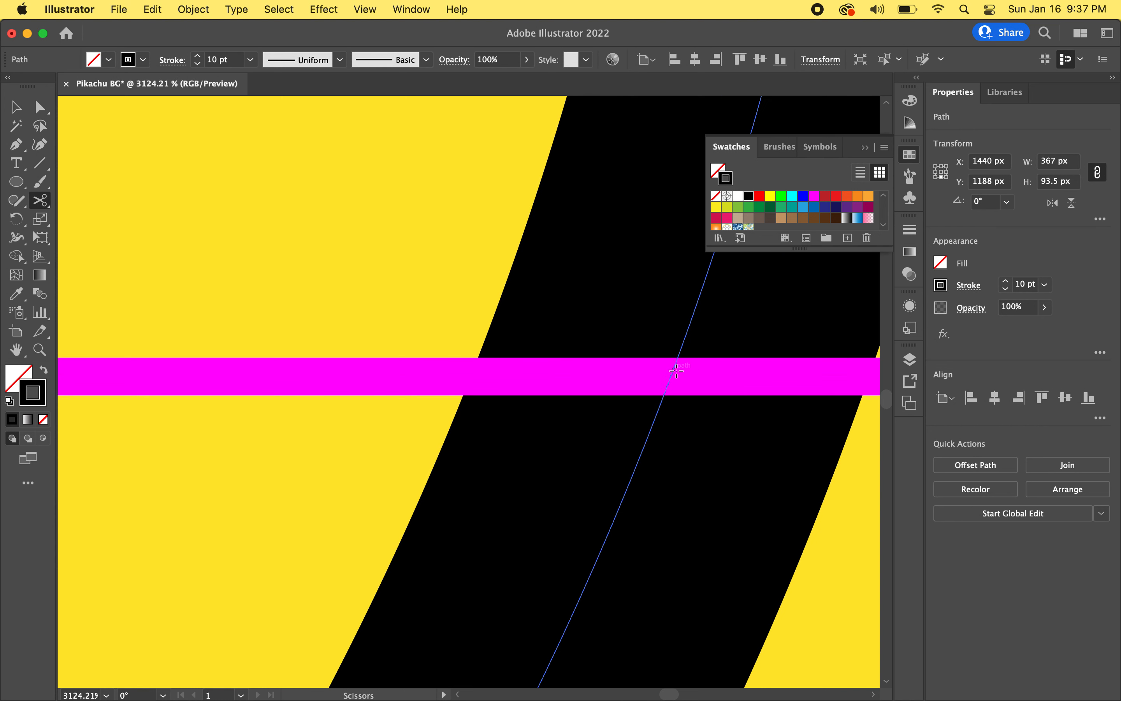
click(670, 379)
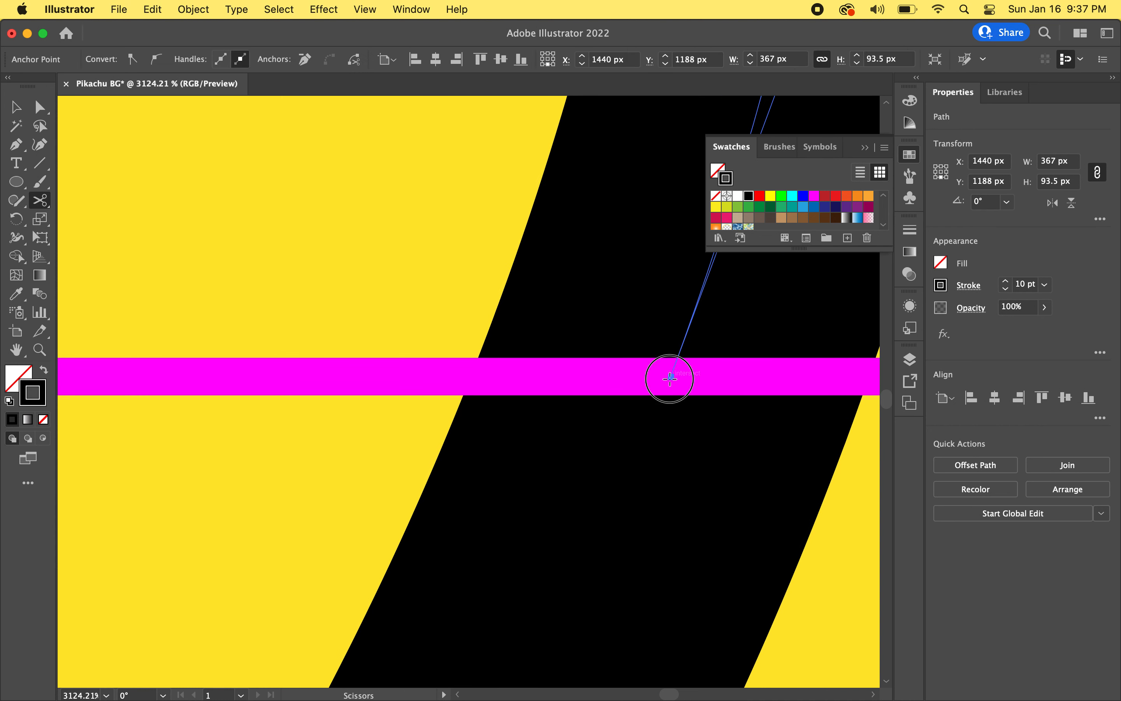
Cut the mouth path with the Scissors tool where its left end crosses the magenta guide line
scroll(621, 401, down, 8)
scroll(621, 402, left, 10)
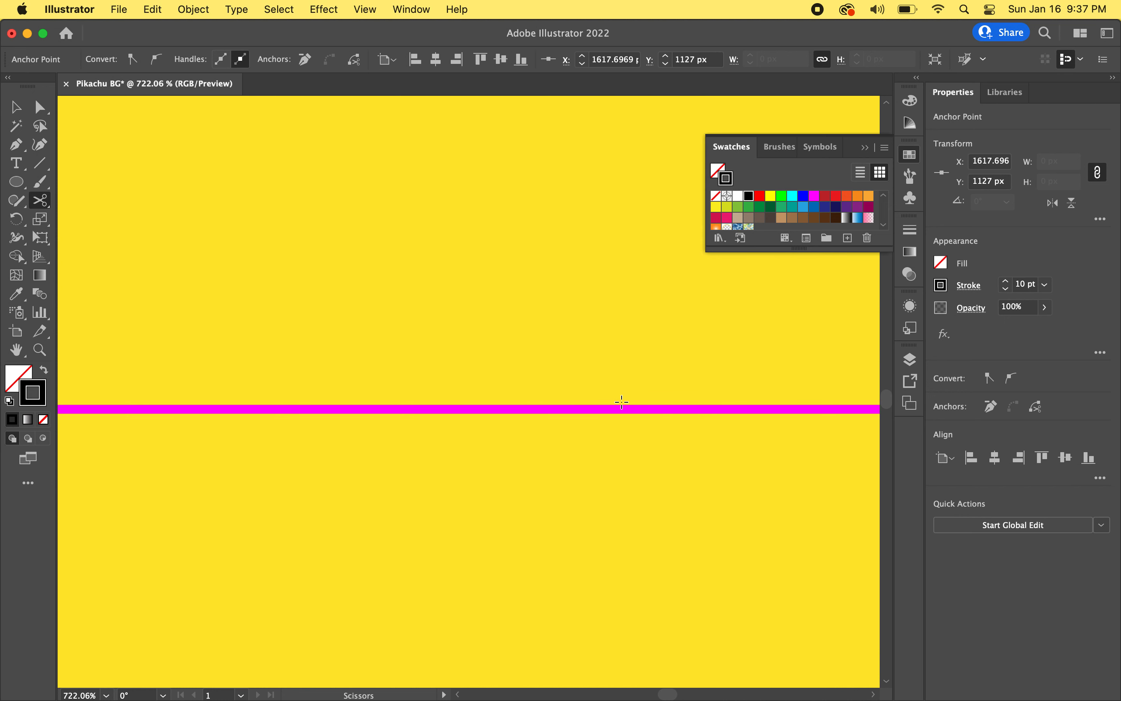
scroll(622, 402, right, 9)
scroll(621, 401, left, 4)
scroll(622, 402, left, 8)
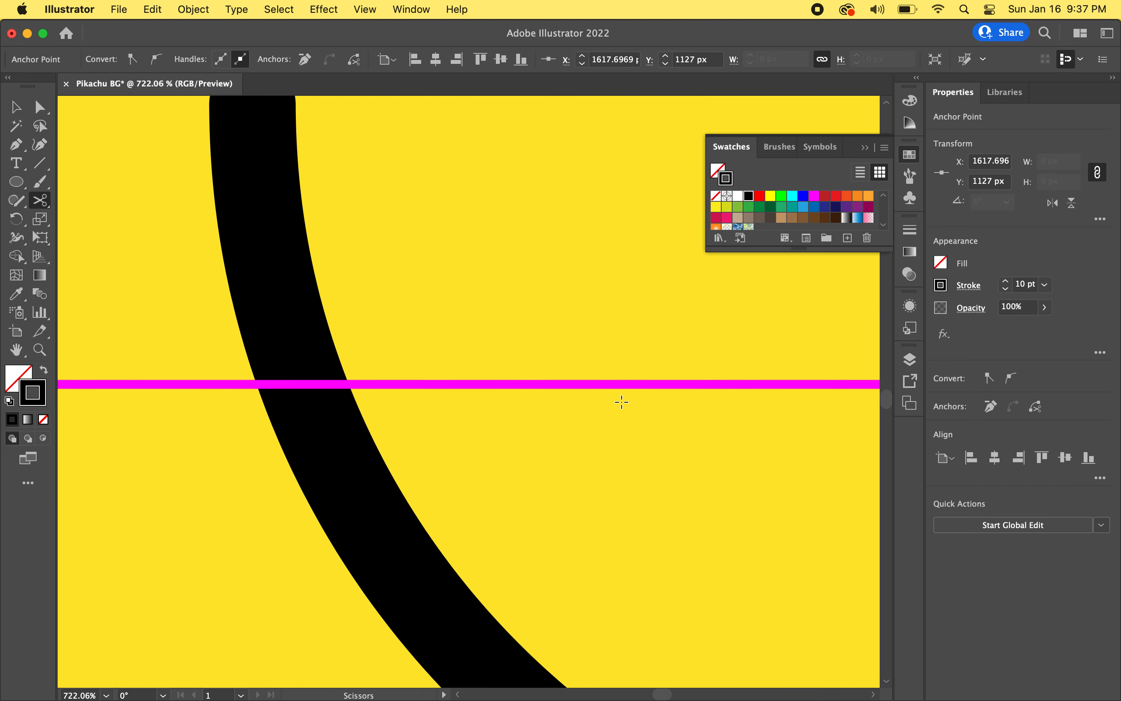
key(v)
click(344, 305)
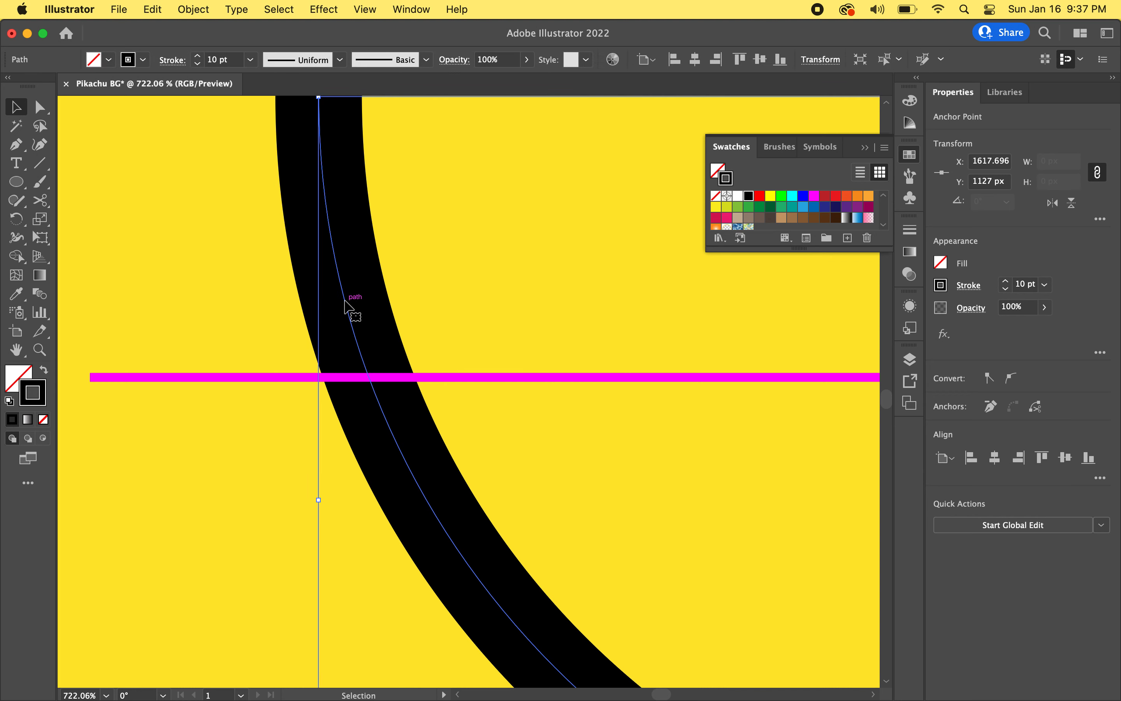
key(c)
scroll(359, 371, up, 5)
scroll(359, 372, up, 3)
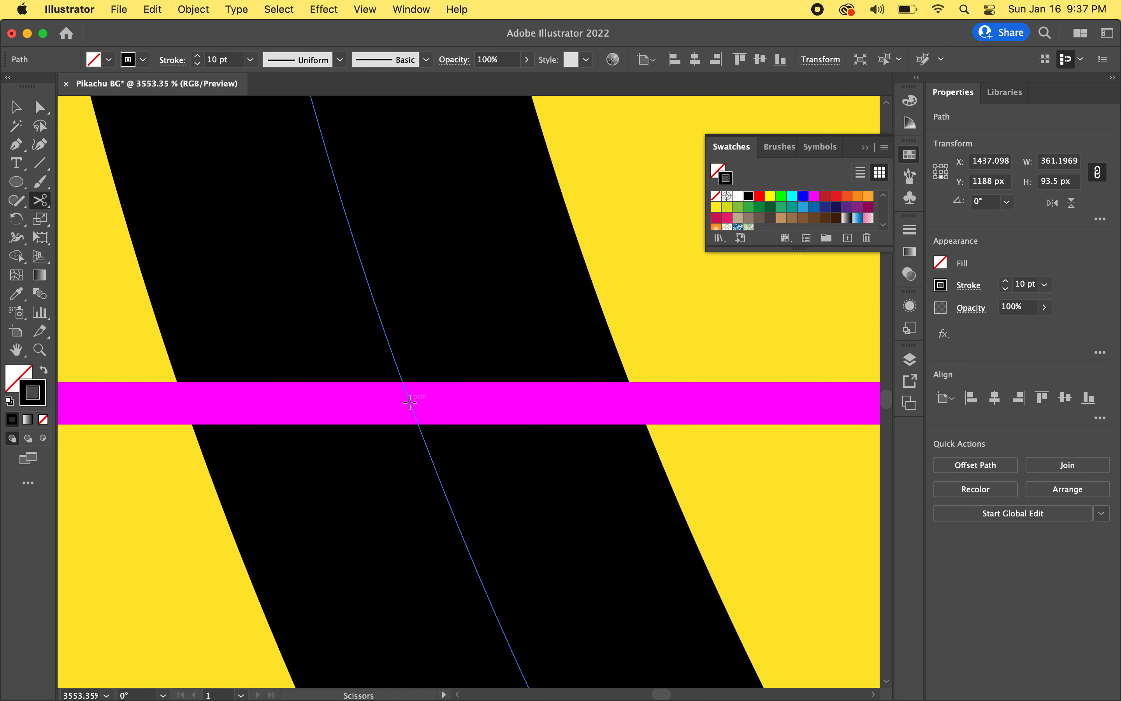
click(409, 401)
Delete the two cut-off mouth ends above the magenta line, first the left one and then the right one
scroll(395, 491, down, 11)
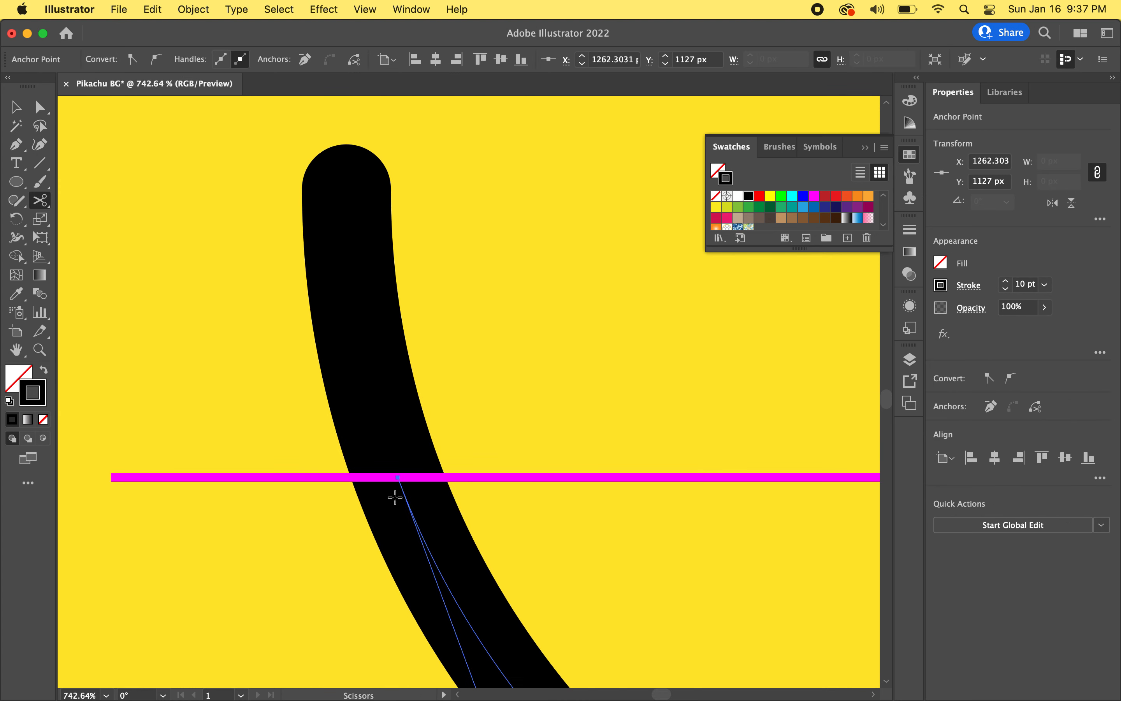
key(v)
click(381, 393)
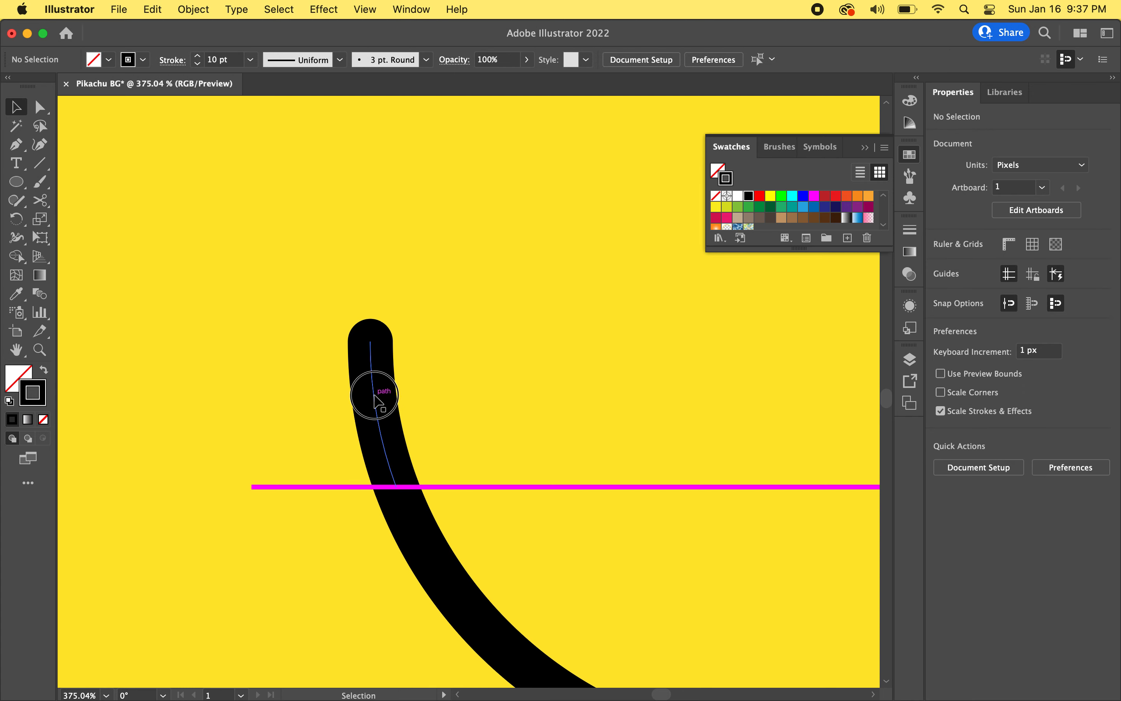
click(374, 395)
key(Delete)
scroll(375, 399, down, 8)
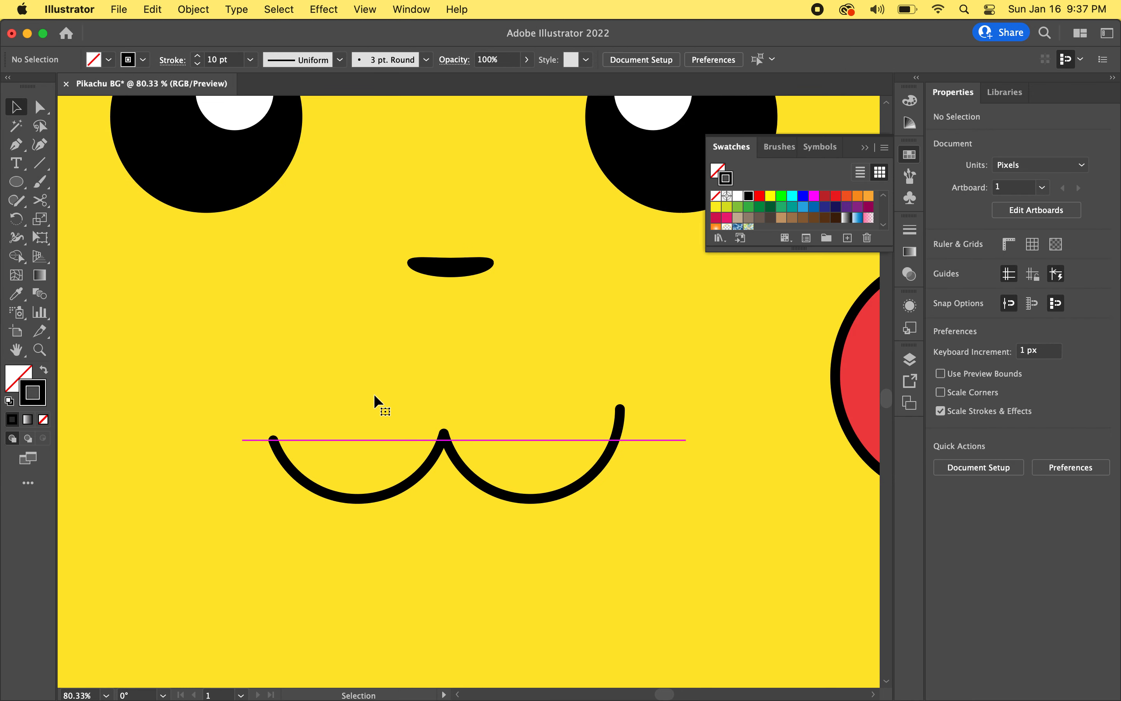
click(619, 419)
key(Delete)
Unlock all objects and delete the magenta guide line across the mouth
click(192, 10)
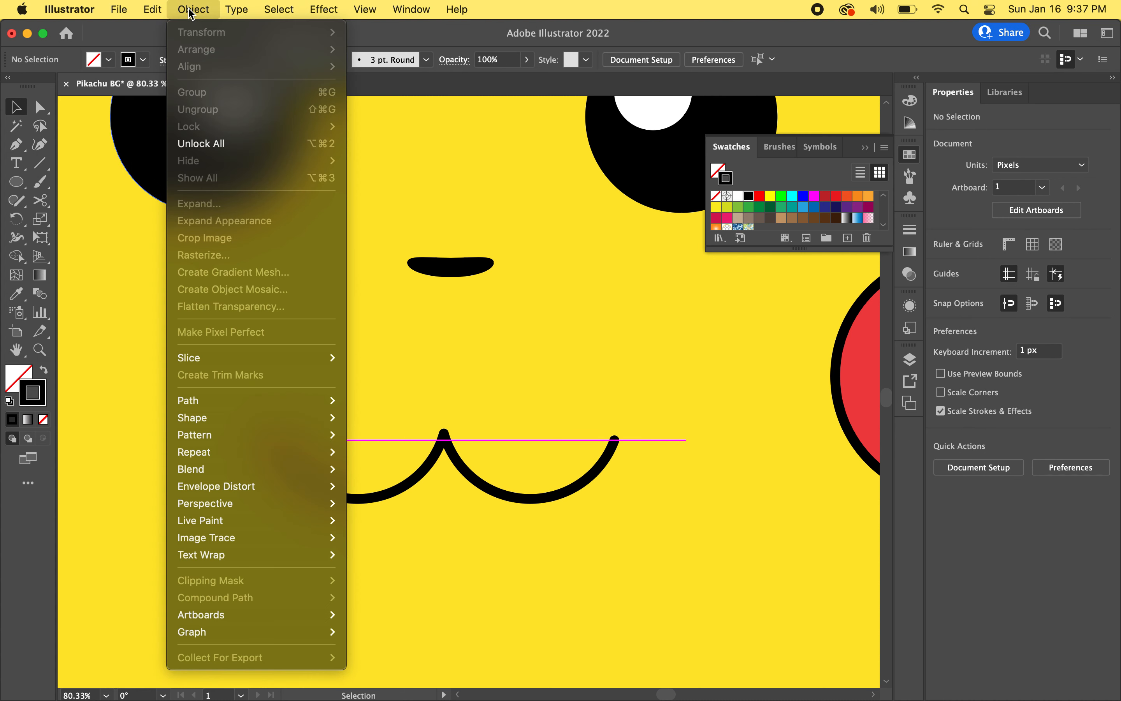
click(218, 143)
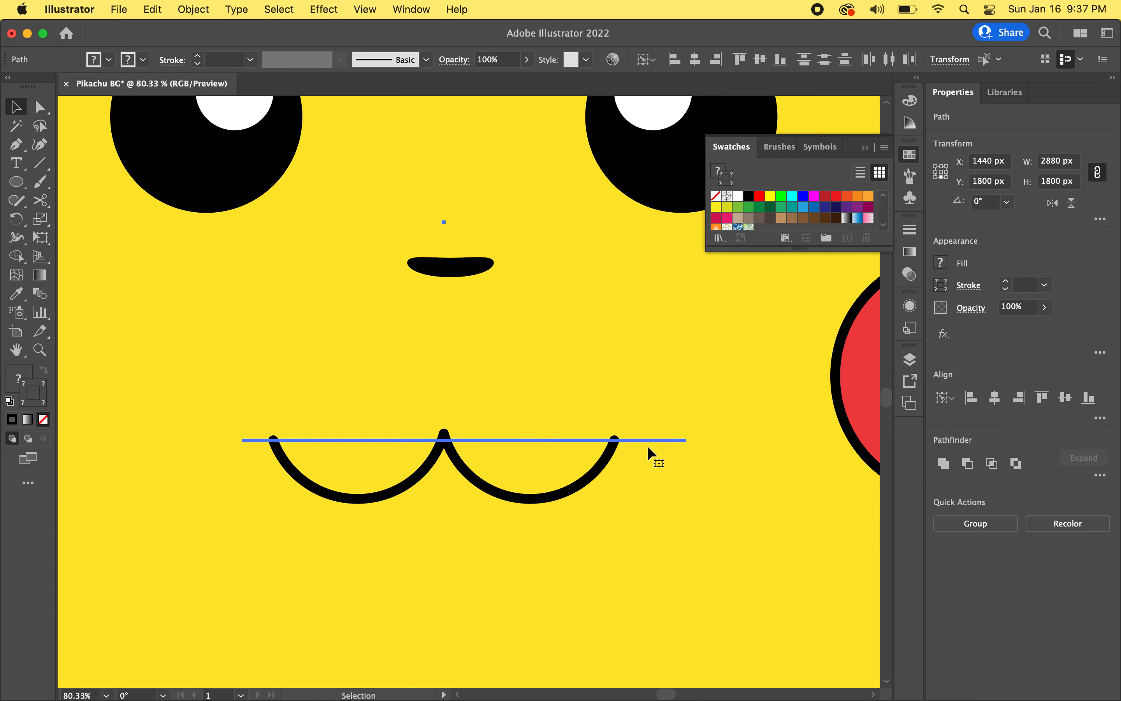
key(super+0)
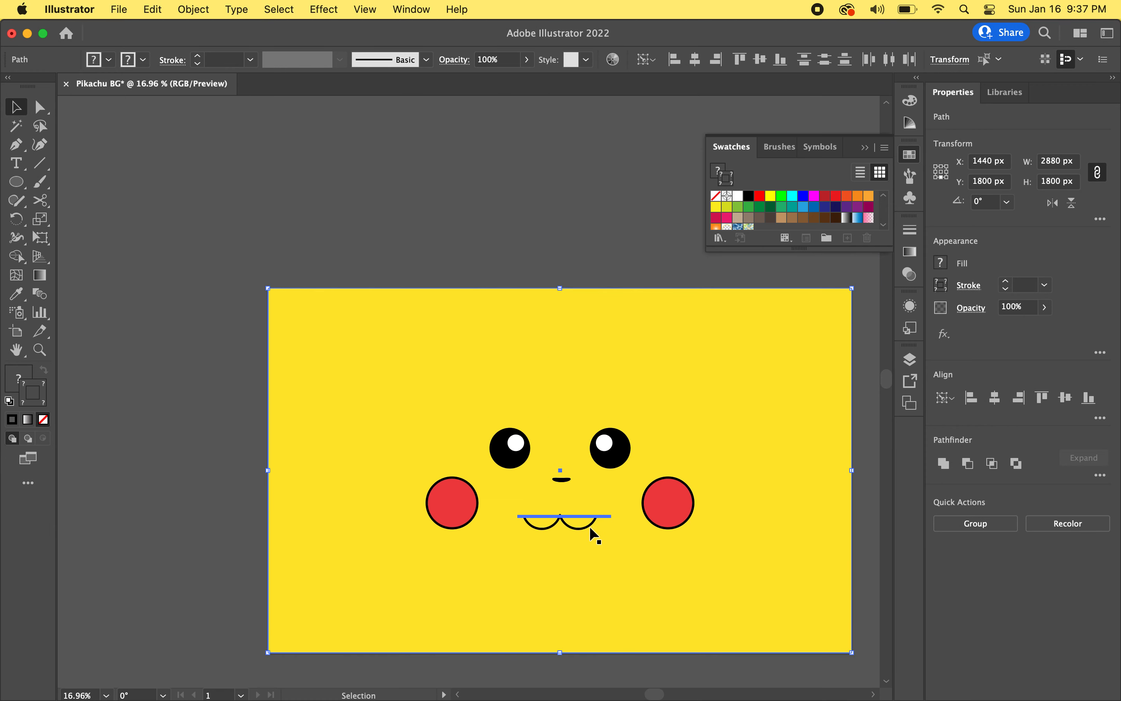
click(499, 238)
scroll(629, 565, up, 5)
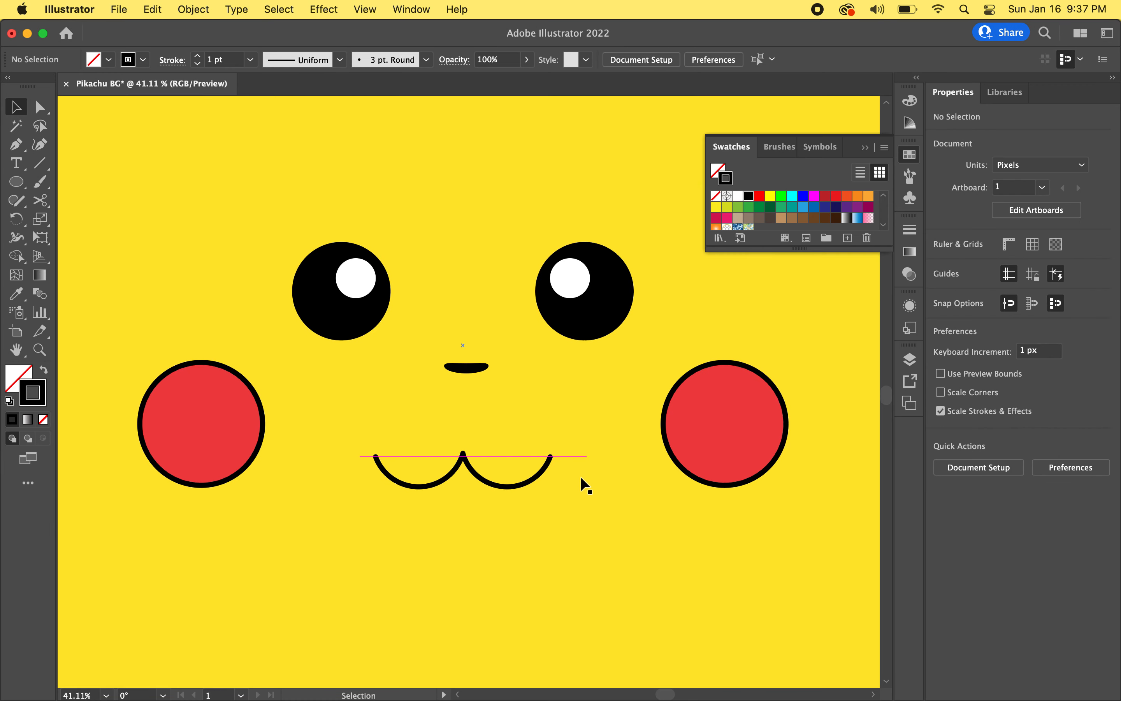
click(576, 458)
click(575, 470)
scroll(575, 471, down, 6)
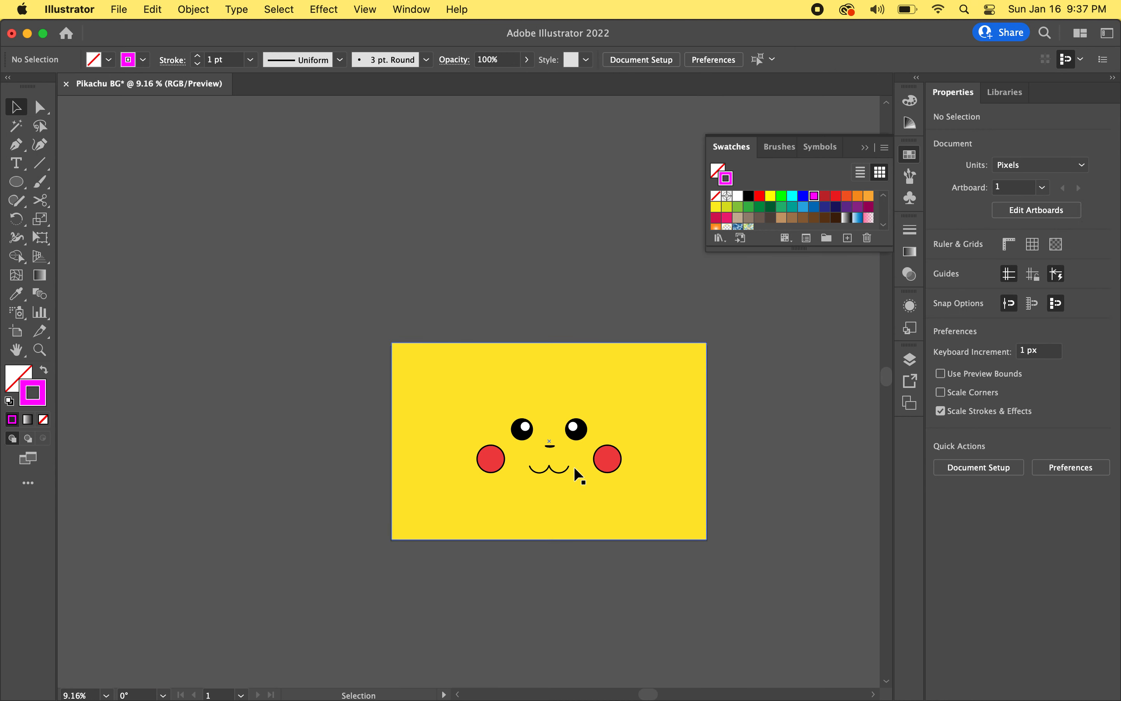
scroll(574, 378, up, 2)
scroll(758, 481, down, 2)
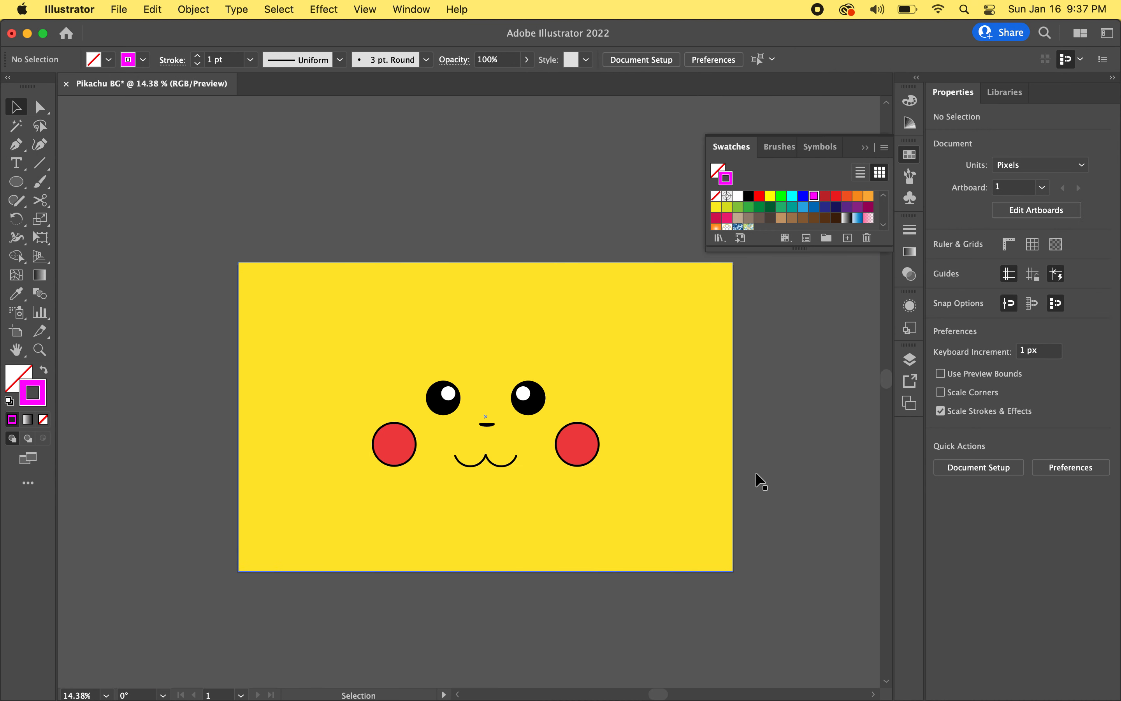
scroll(623, 448, up, 1)
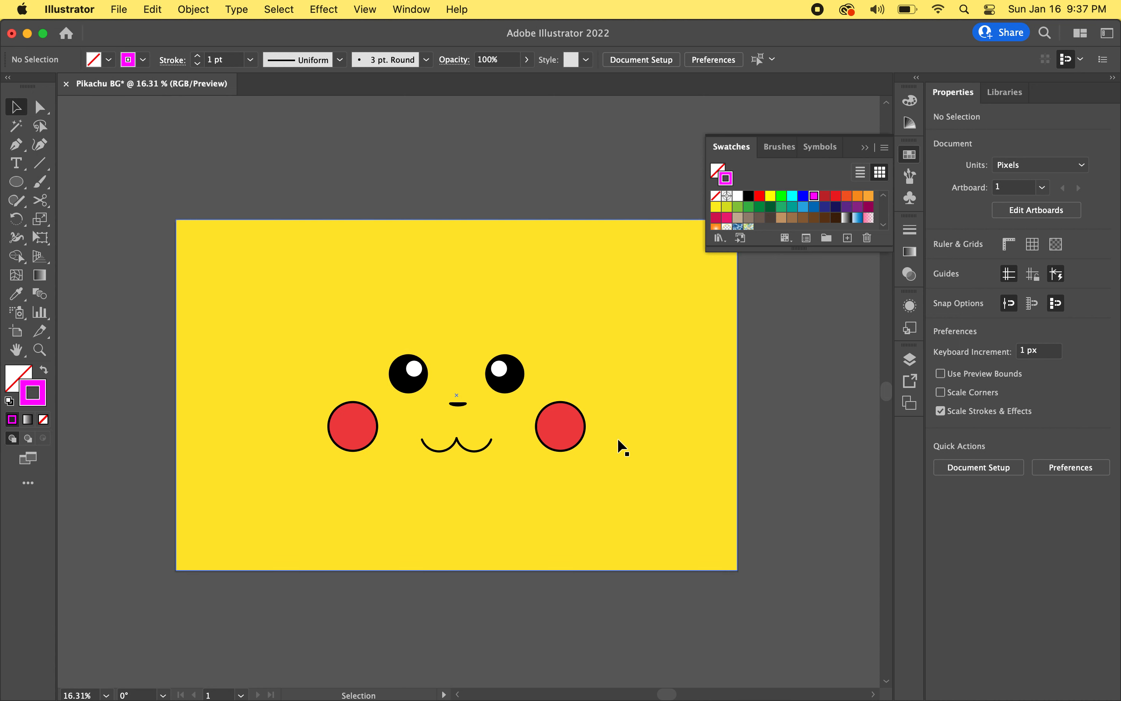
click(556, 423)
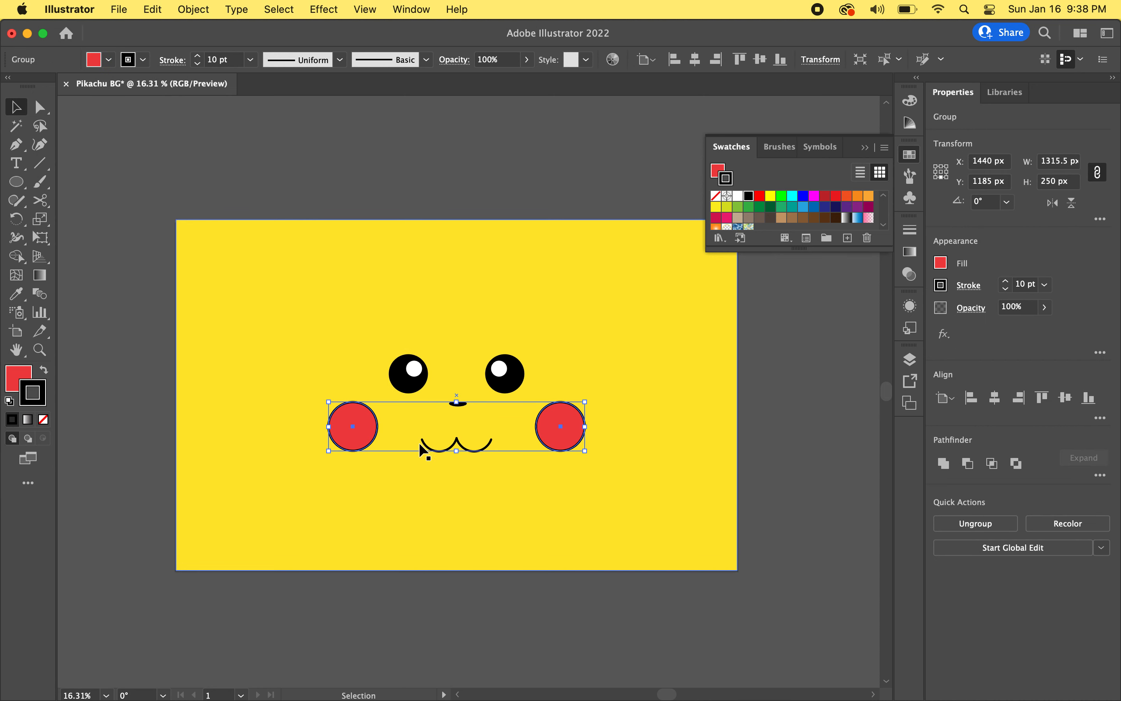
drag(457, 452, 602, 419)
click(758, 472)
key(super+z)
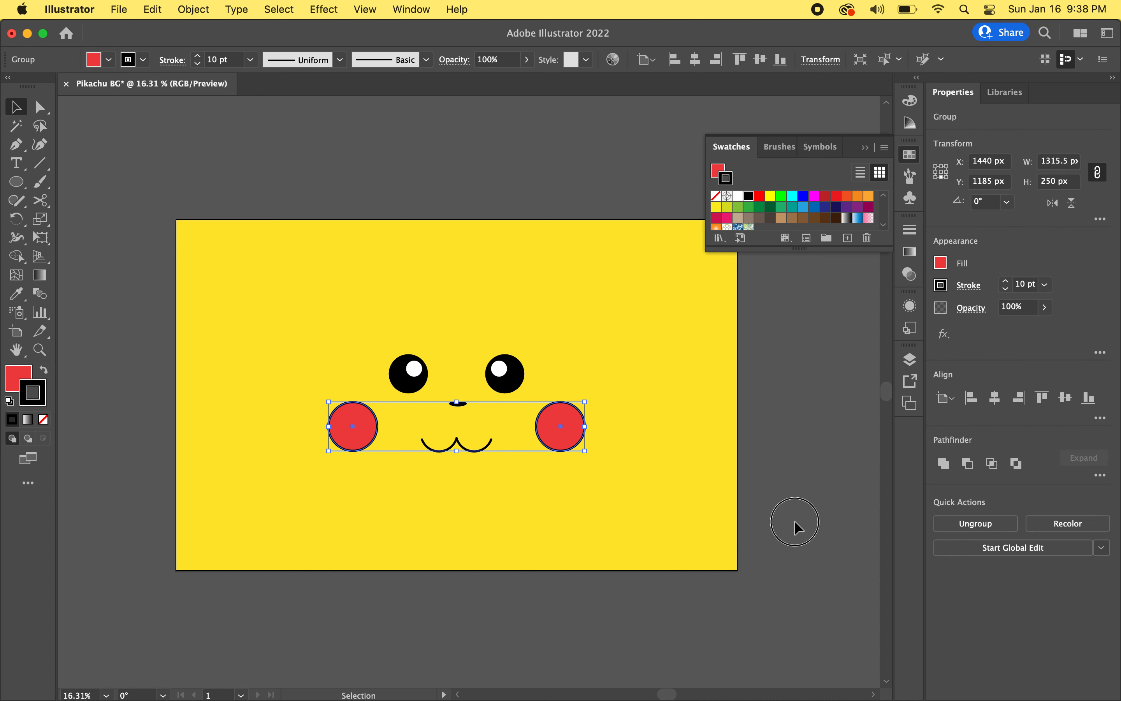
click(795, 526)
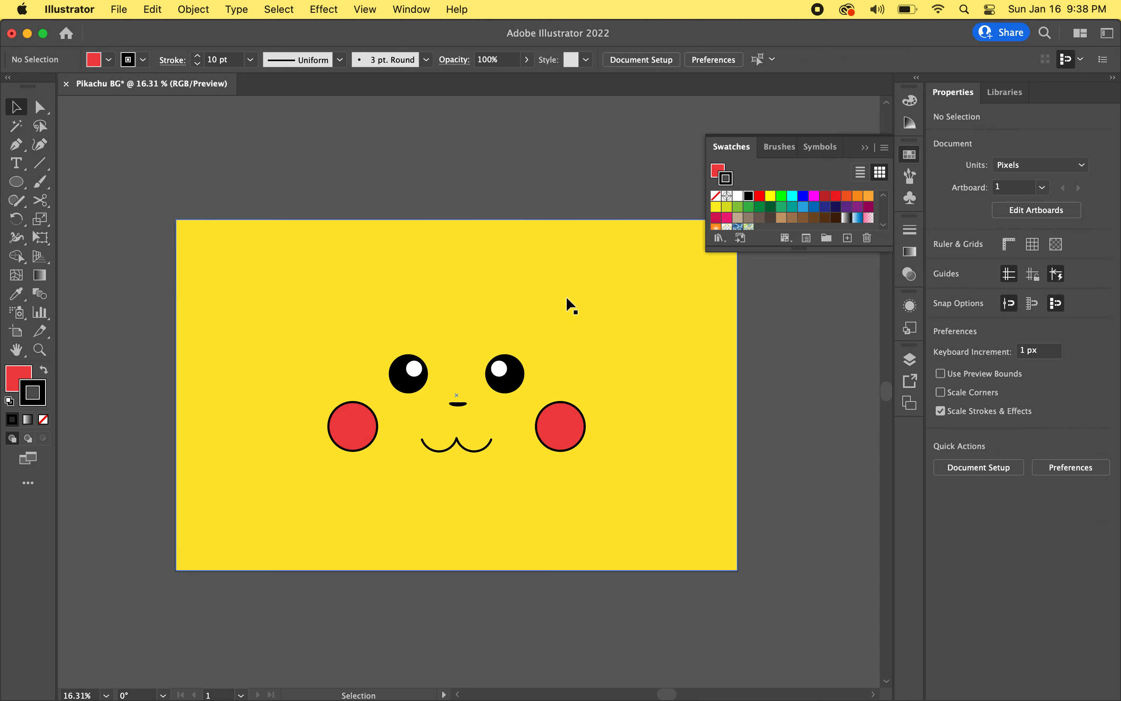
scroll(571, 306, right, 3)
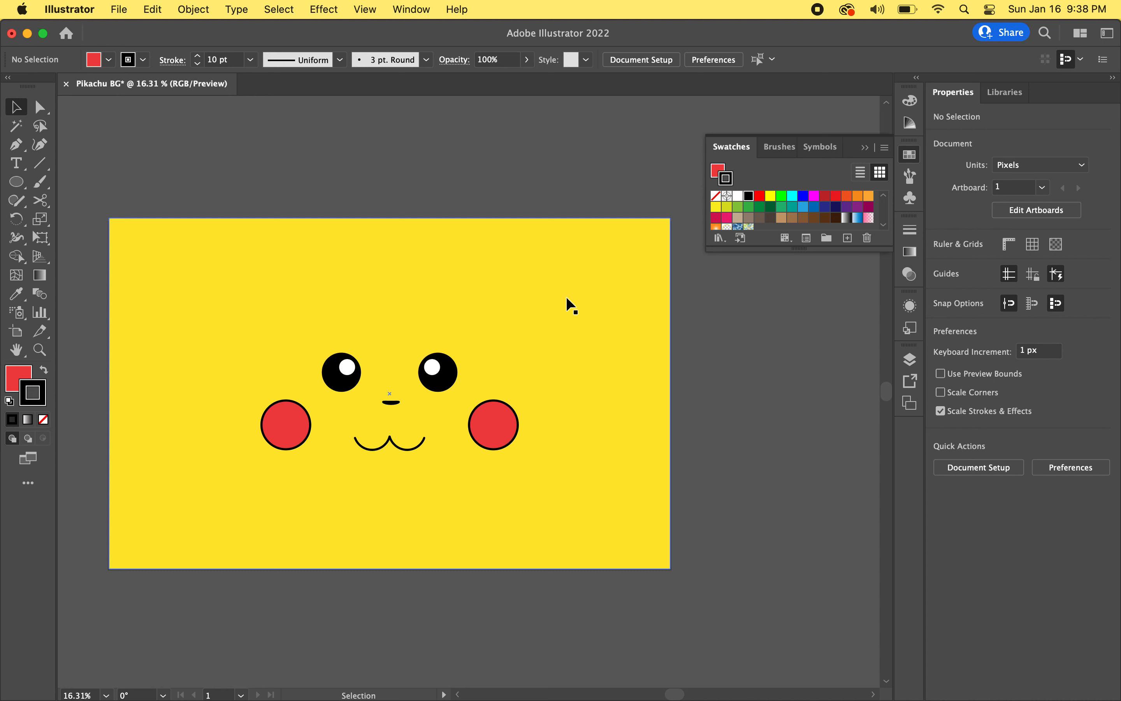
Export the artwork for web as a maximum-quality JPEG at 2880 by 1800 px, saved to the Desktop as Pikachu-BG
click(555, 294)
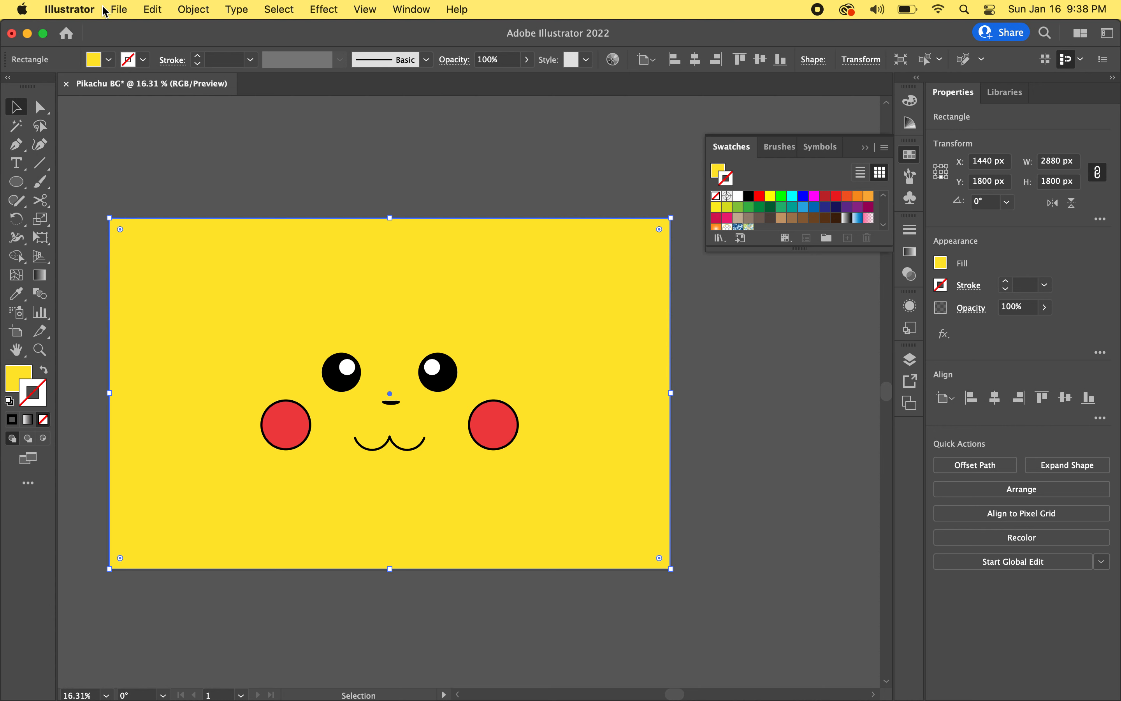
key(super+alt+shift+s)
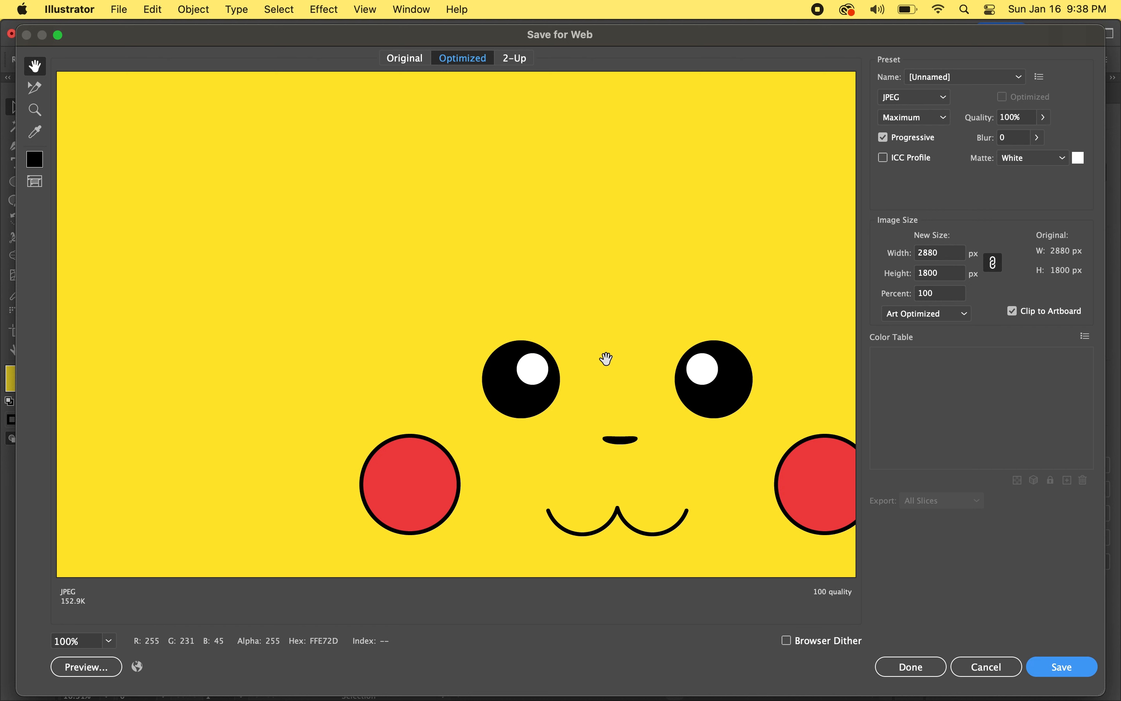
click(936, 97)
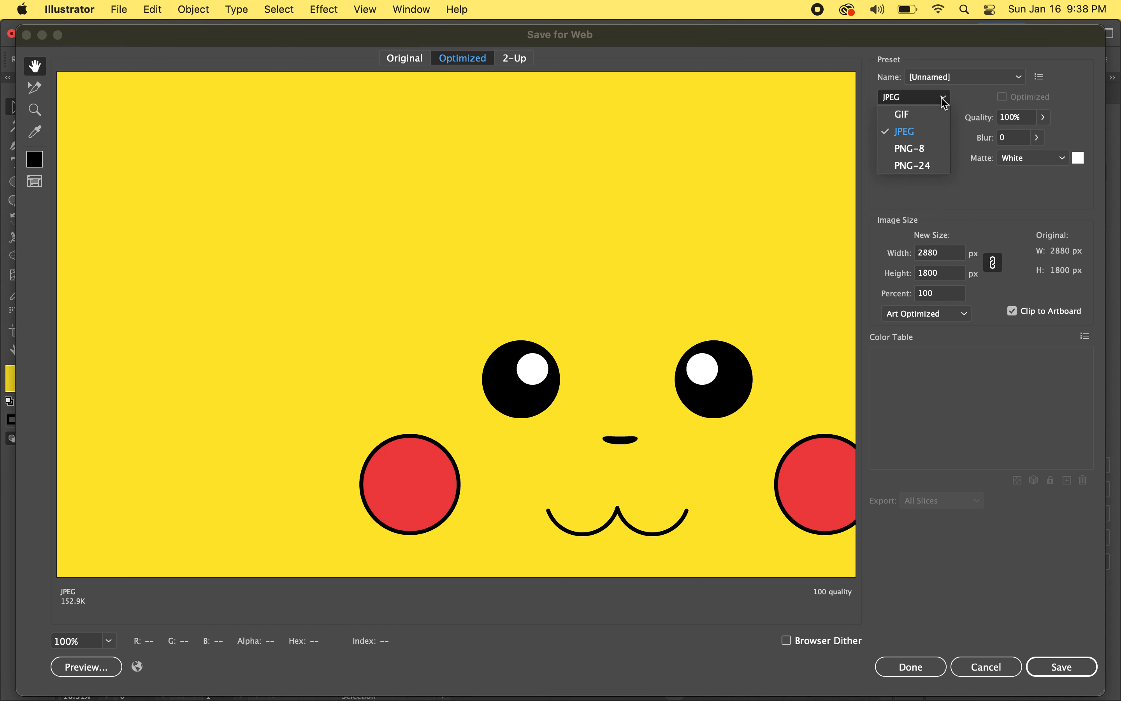
click(911, 138)
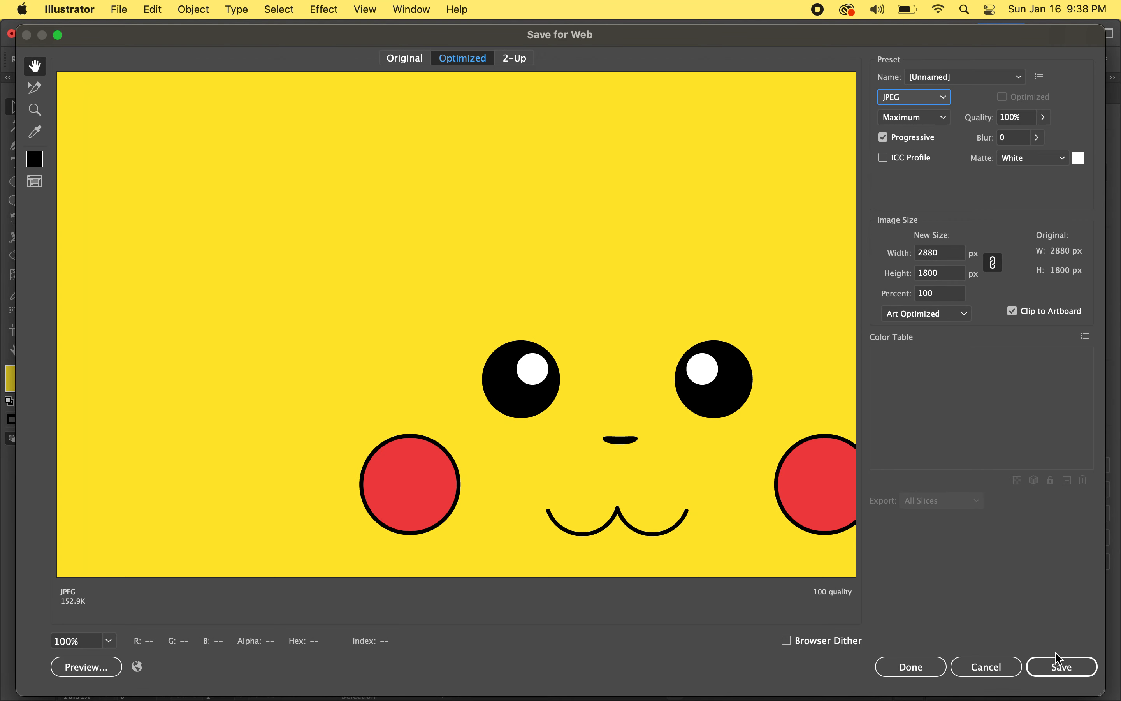
click(1060, 668)
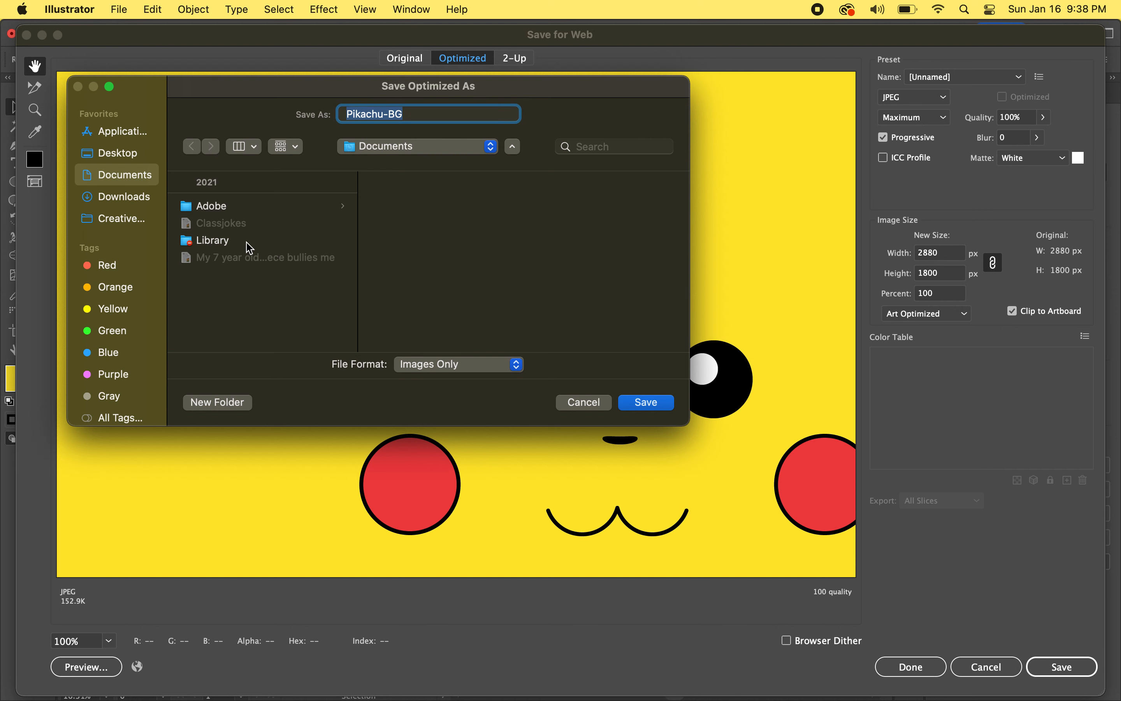
click(112, 155)
click(643, 403)
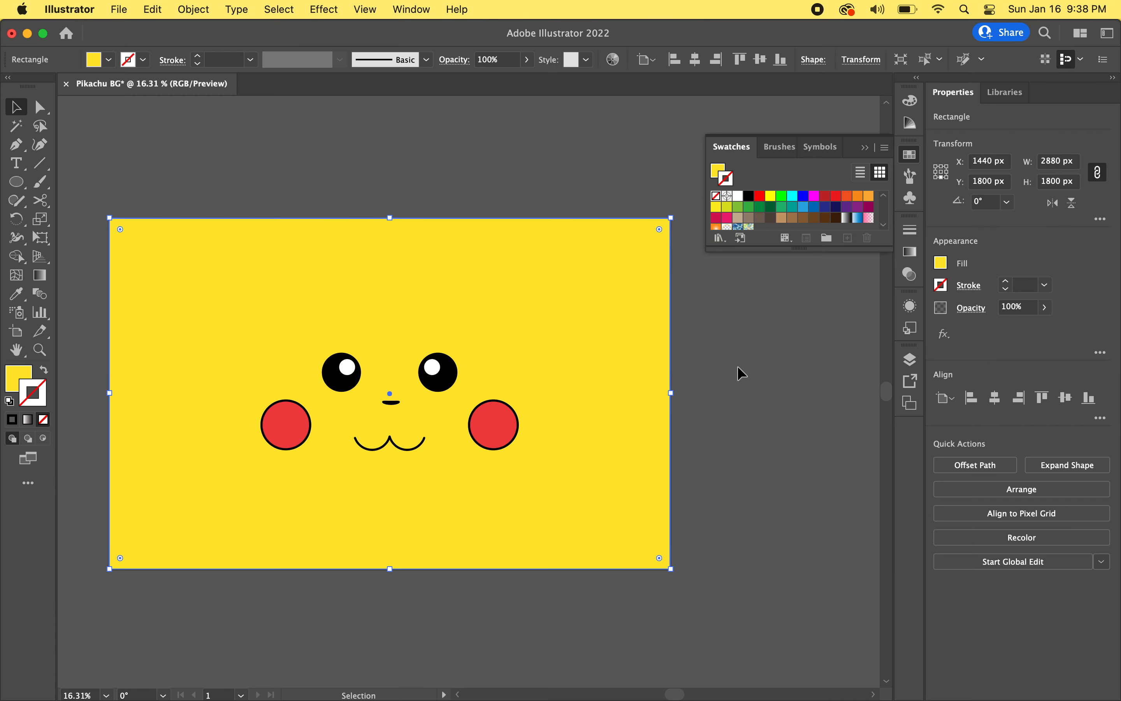
Hide Illustrator and close the open Finder window to reveal the desktop
click(65, 9)
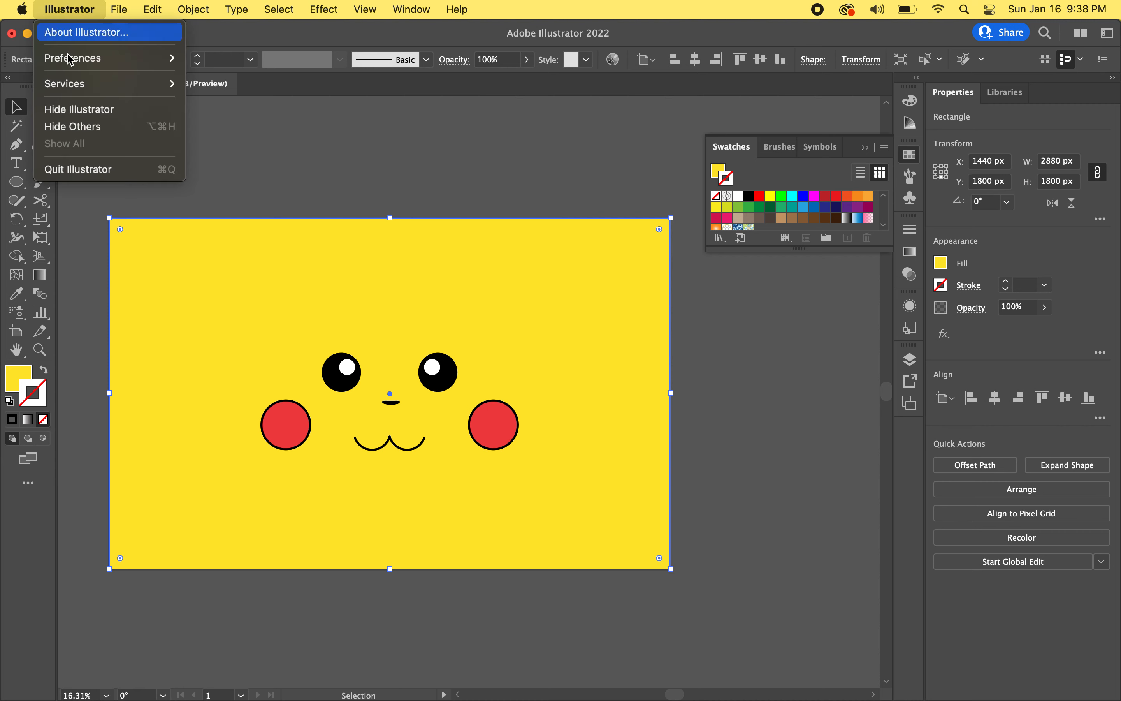
click(79, 108)
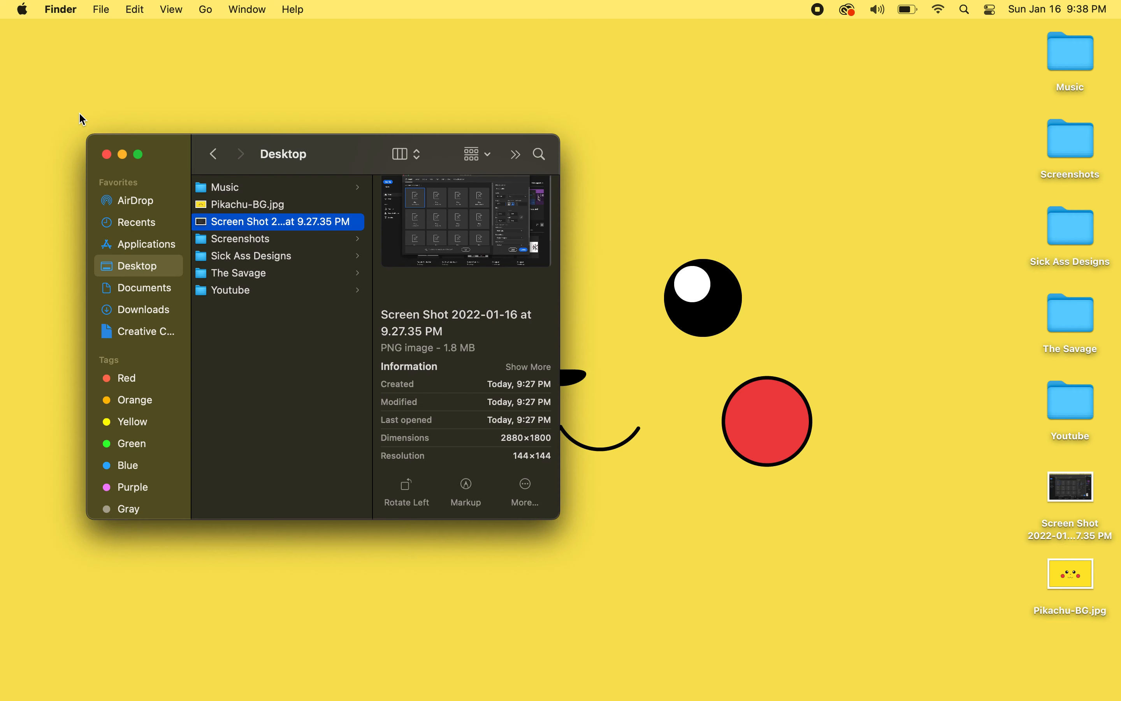
click(106, 154)
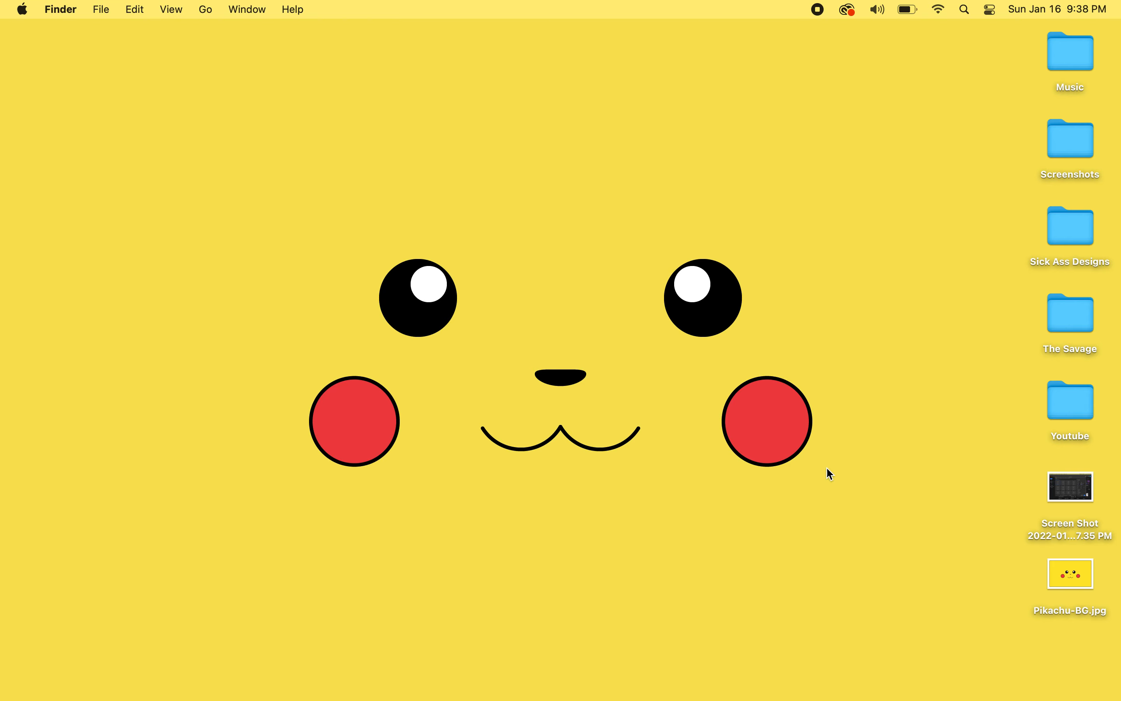
Set Pikachu-BG.jpg from the desktop as the desktop picture and deselect the file
click(1057, 577)
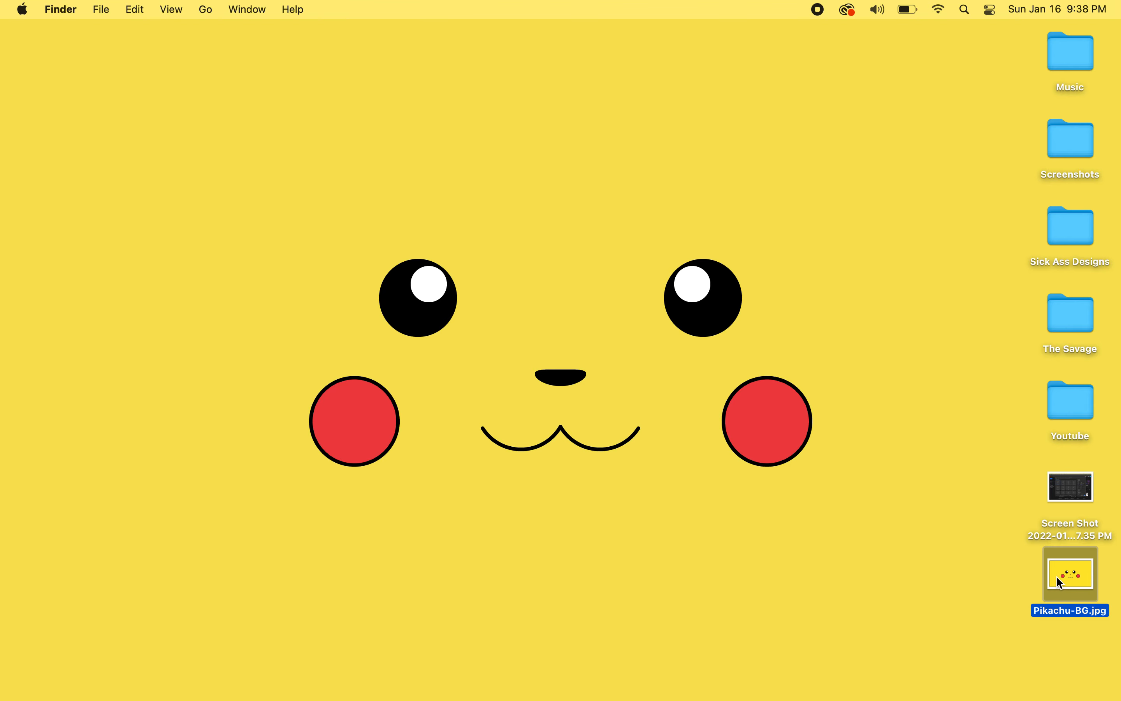
right_click(1062, 574)
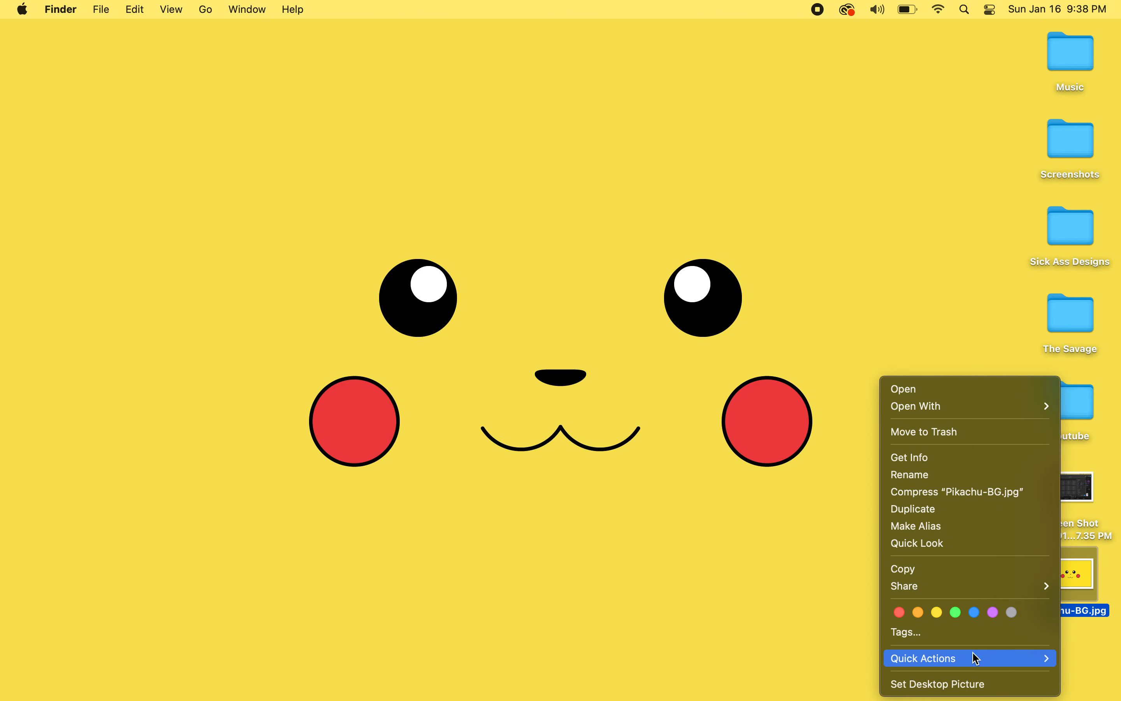
click(936, 684)
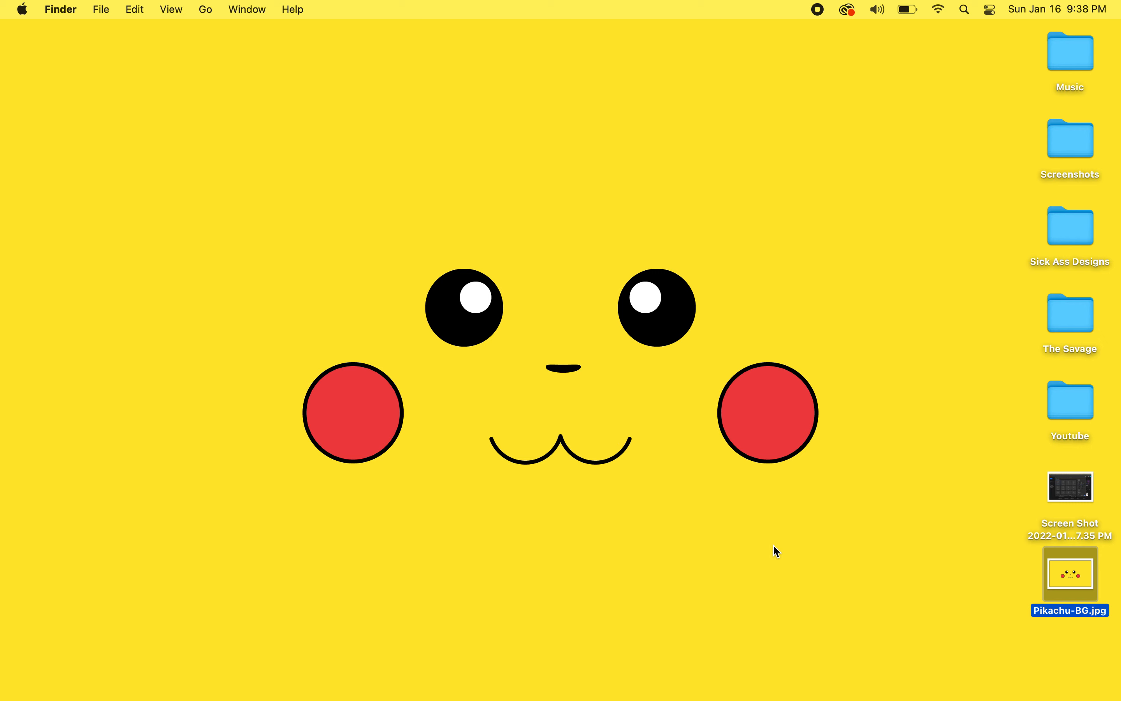
click(758, 558)
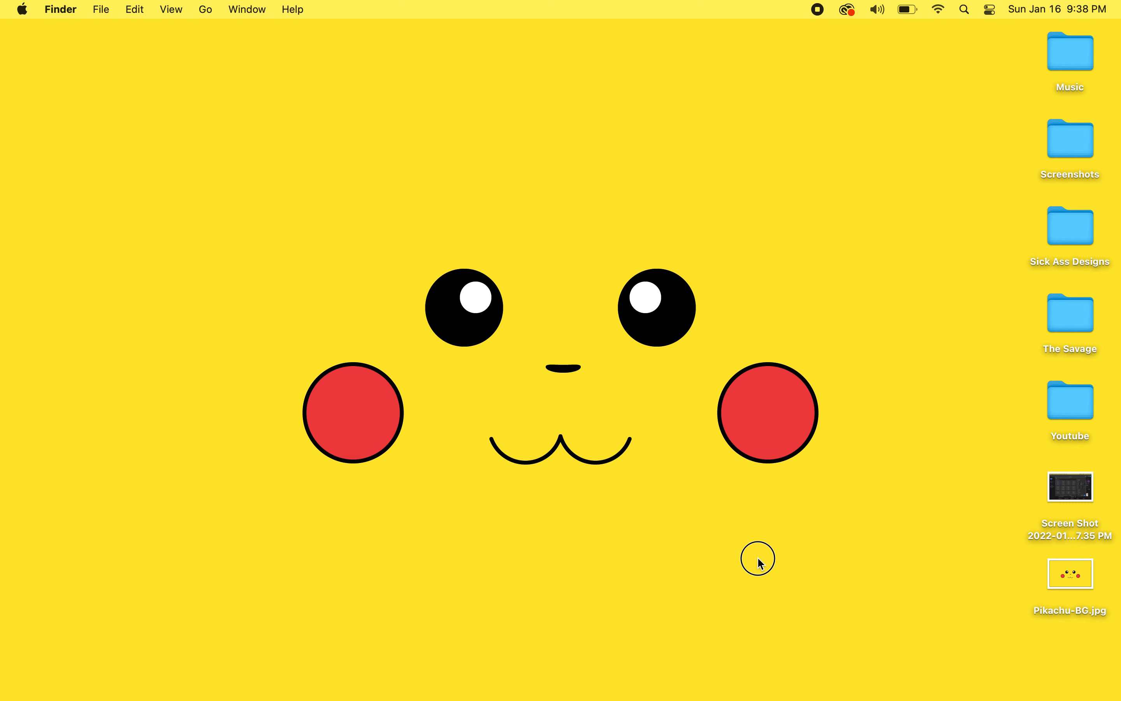